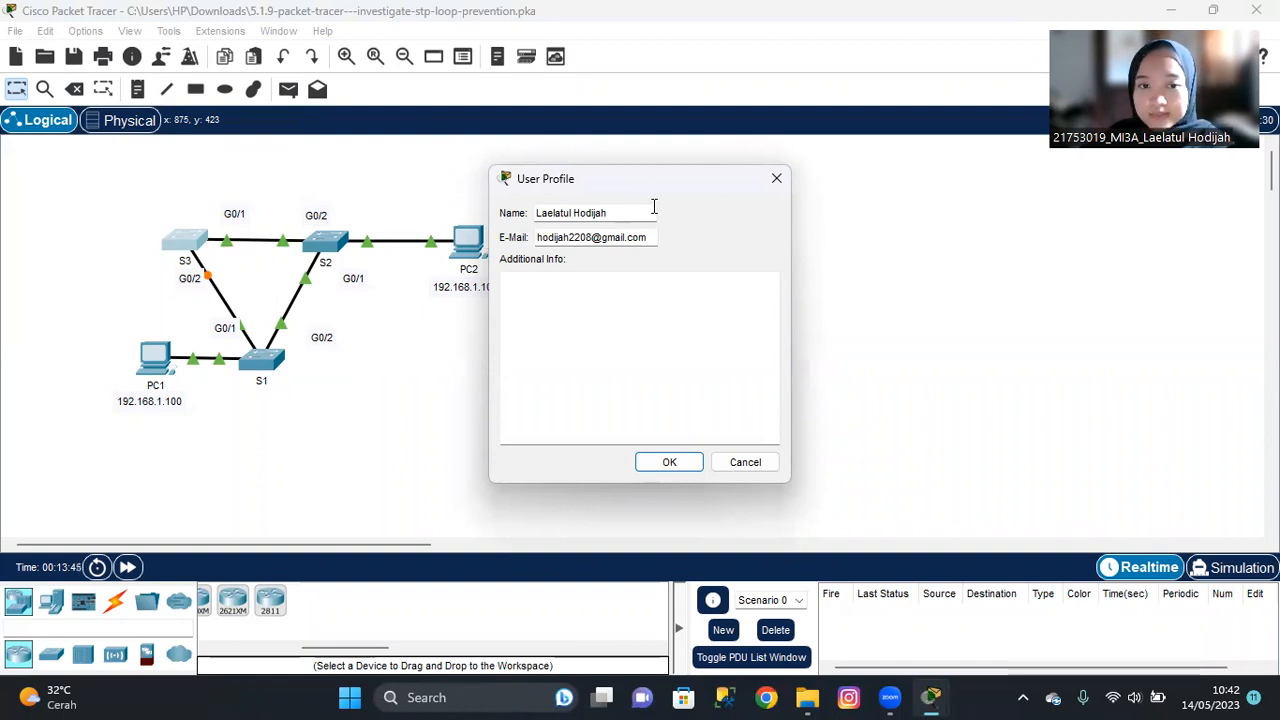
Step: Dismiss the user profile dialog and close the open S3, S1 and PC2 device windows
left_click(778, 179)
mouse_move(921, 698)
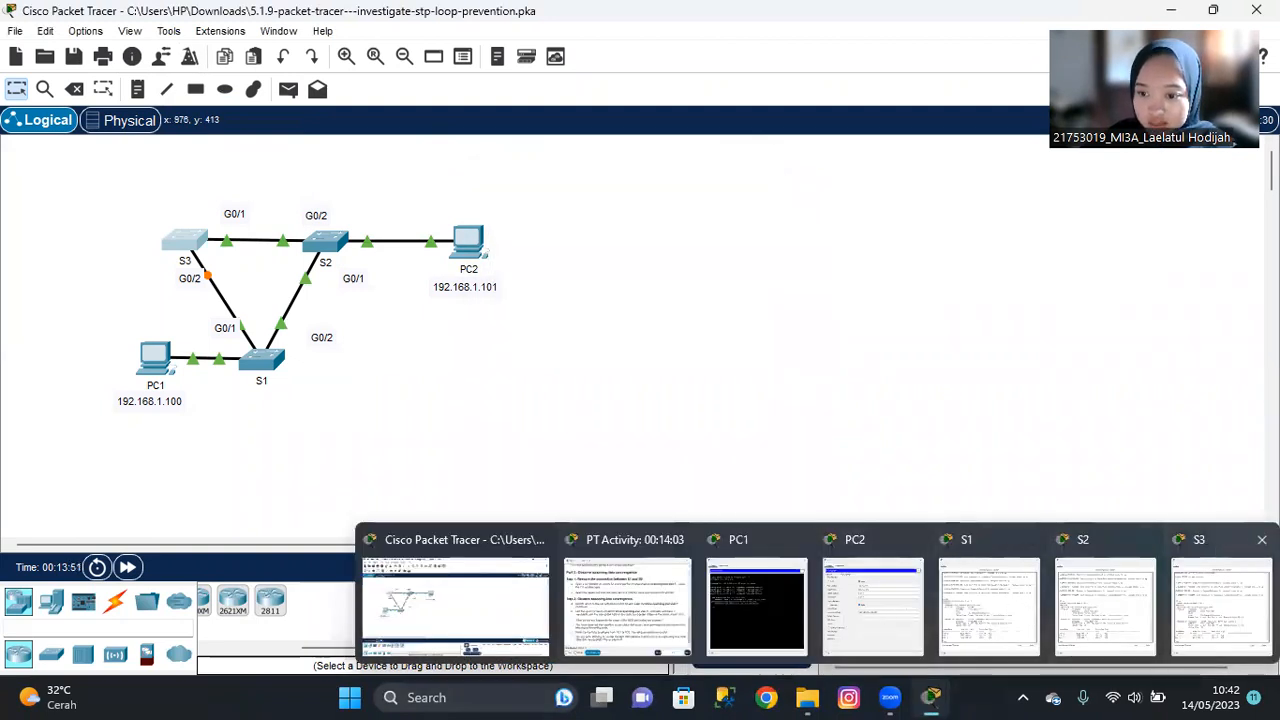
left_click(1262, 540)
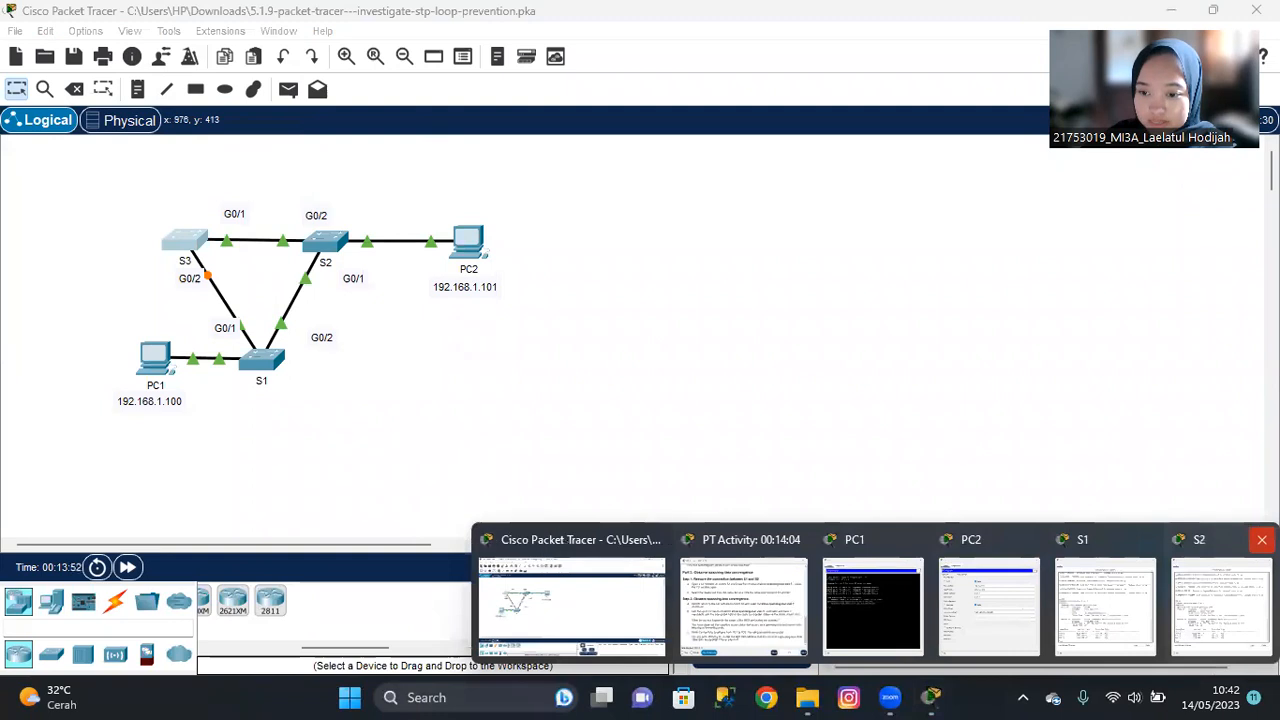
left_click(1147, 540)
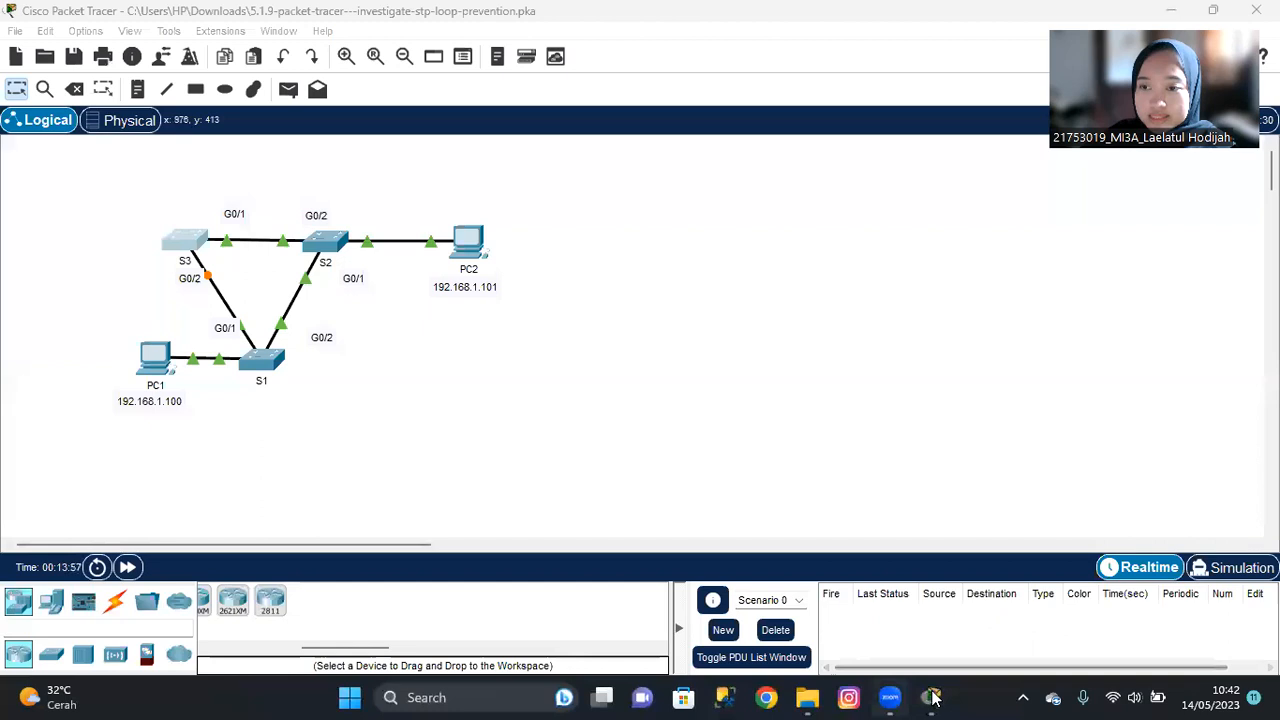
Step: Read the activity instructions from the objectives through Part 1, up to the connectivity check between PC1 and PC2
mouse_move(930, 697)
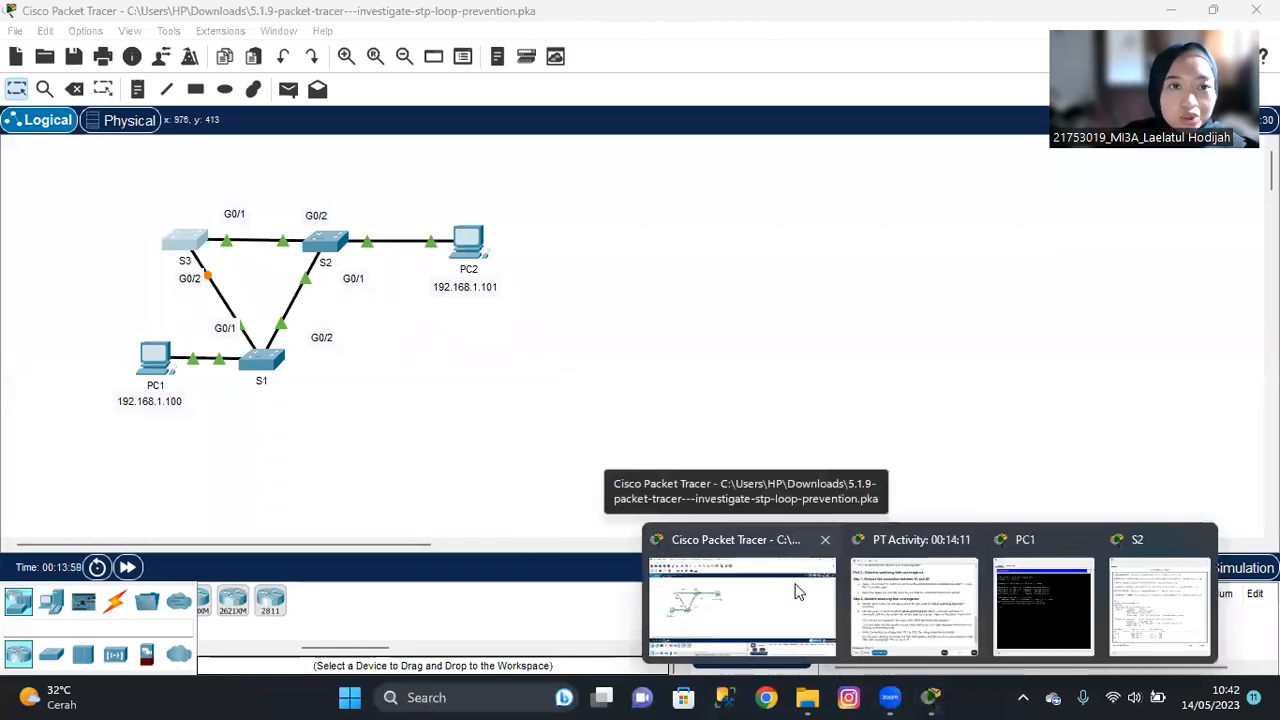
left_click(918, 635)
scroll(697, 324, "up", 10)
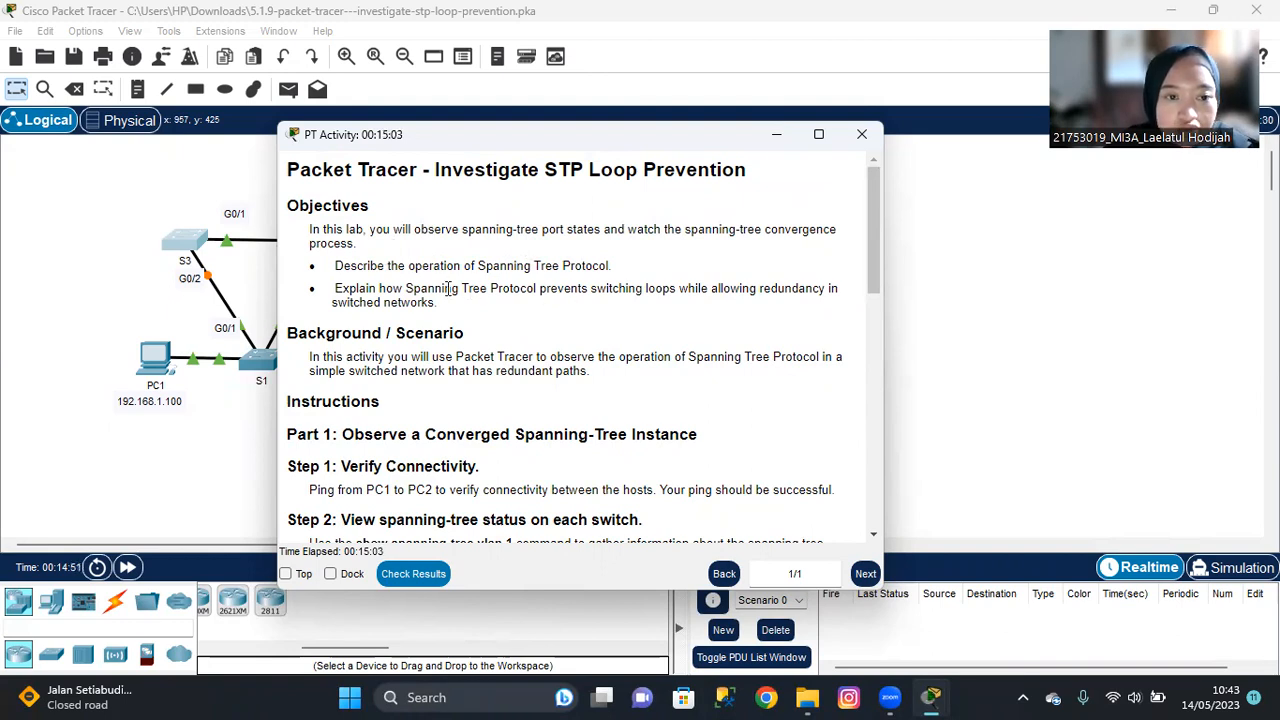
scroll(448, 288, "down", 1)
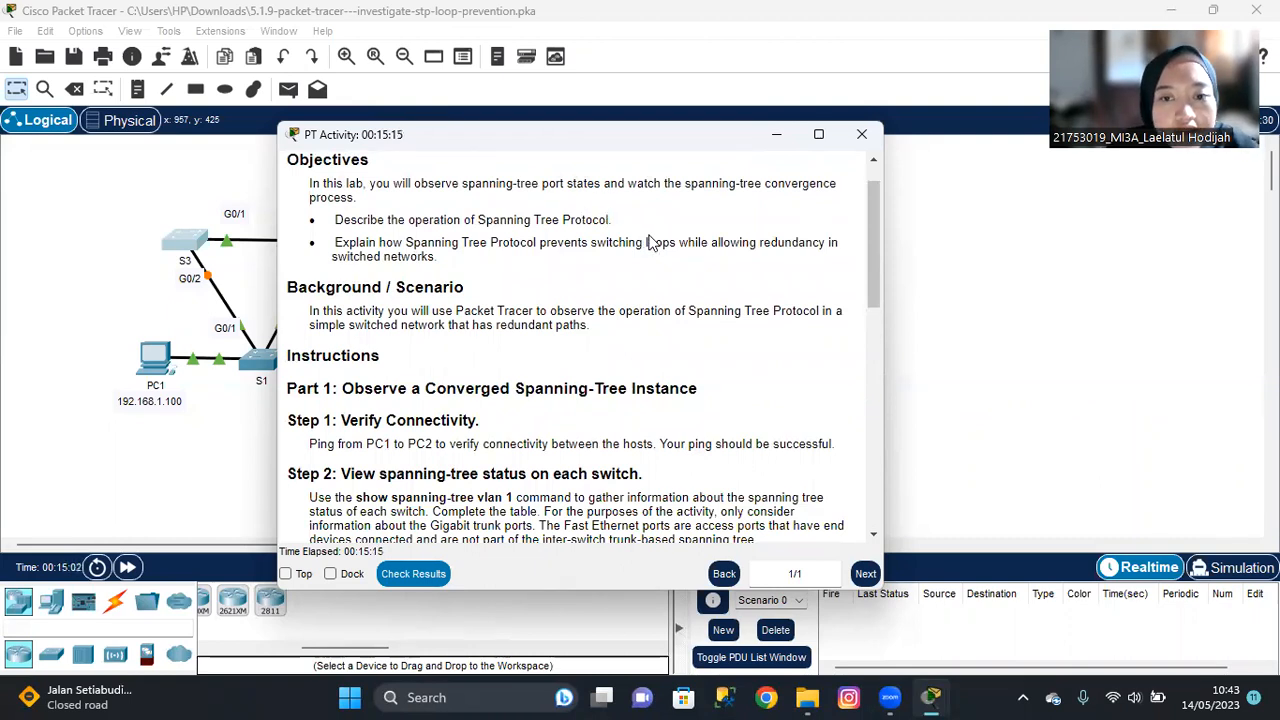
scroll(492, 246, "down", 3)
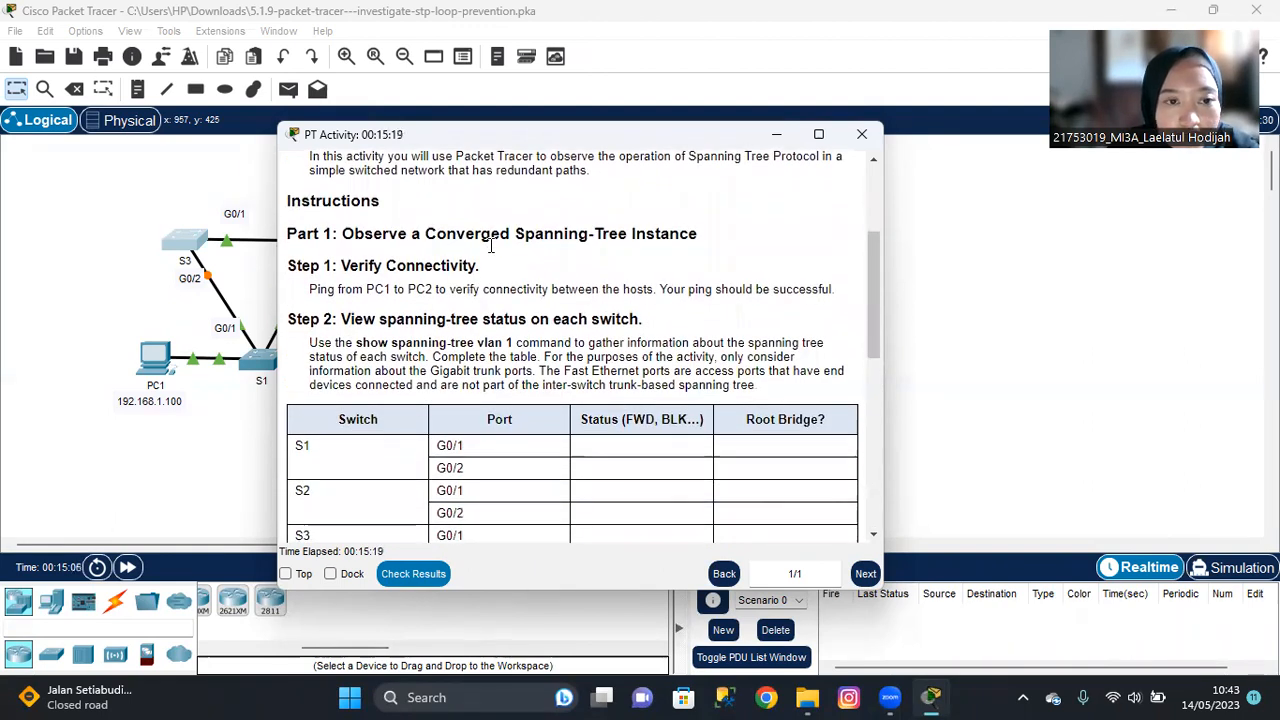
scroll(492, 246, "up", 4)
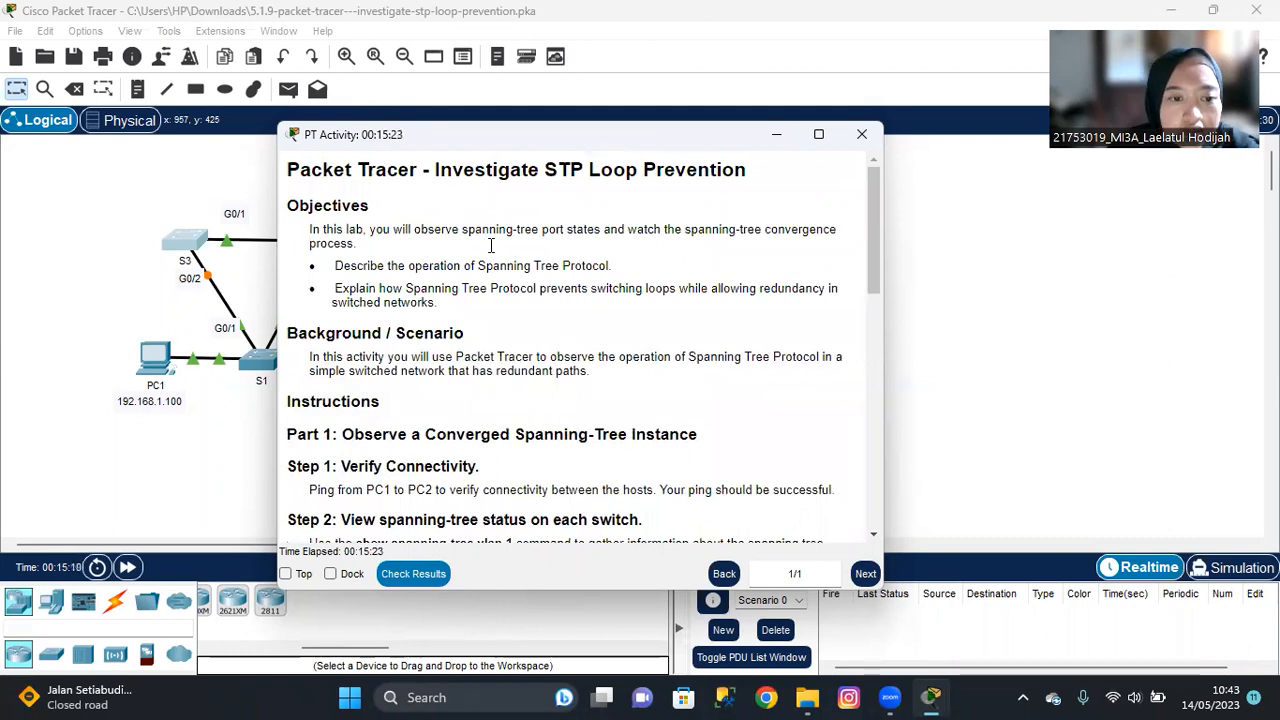
scroll(491, 246, "down", 1)
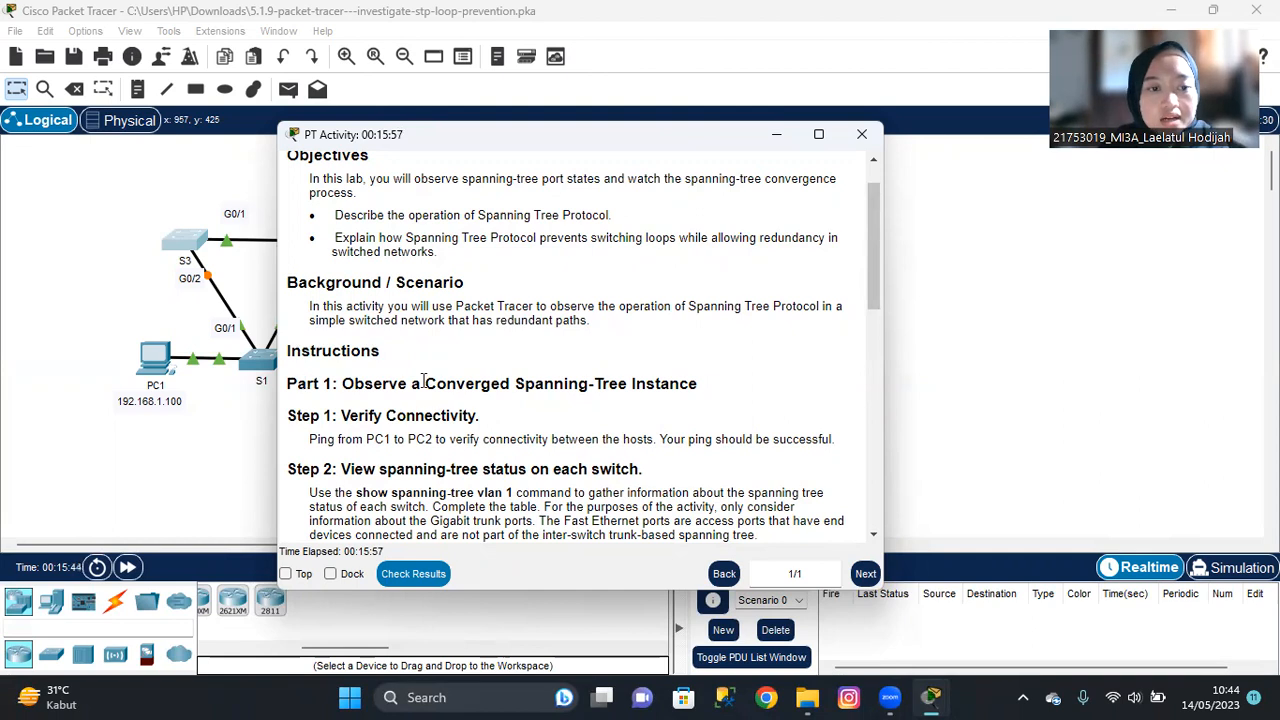
scroll(424, 381, "down", 3)
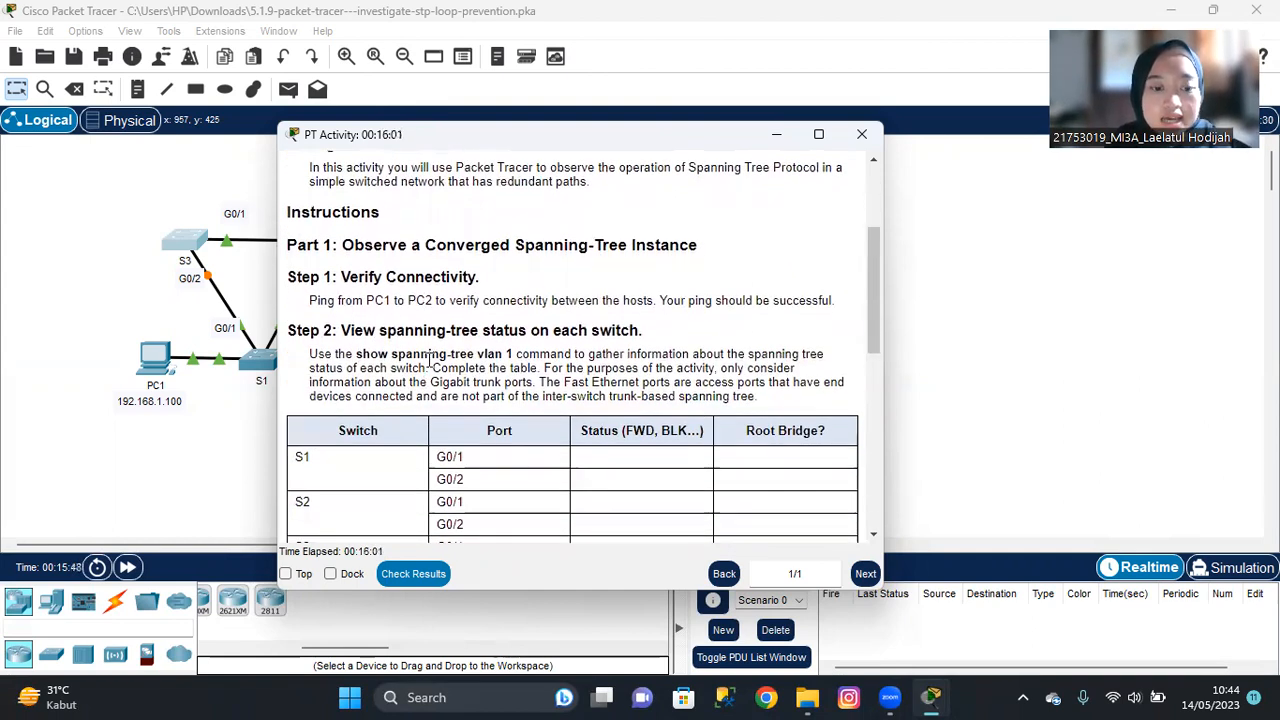
scroll(430, 358, "down", 1)
left_click_drag(332, 231, 686, 237)
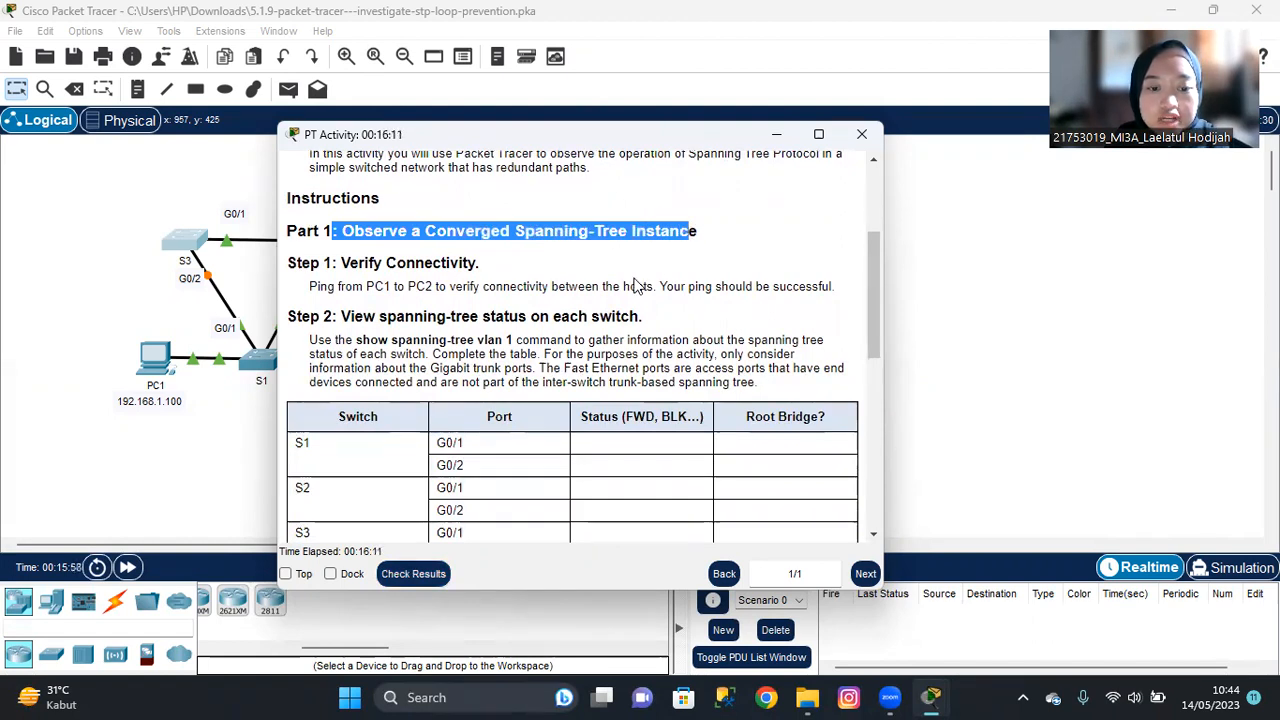
scroll(637, 285, "down", 1)
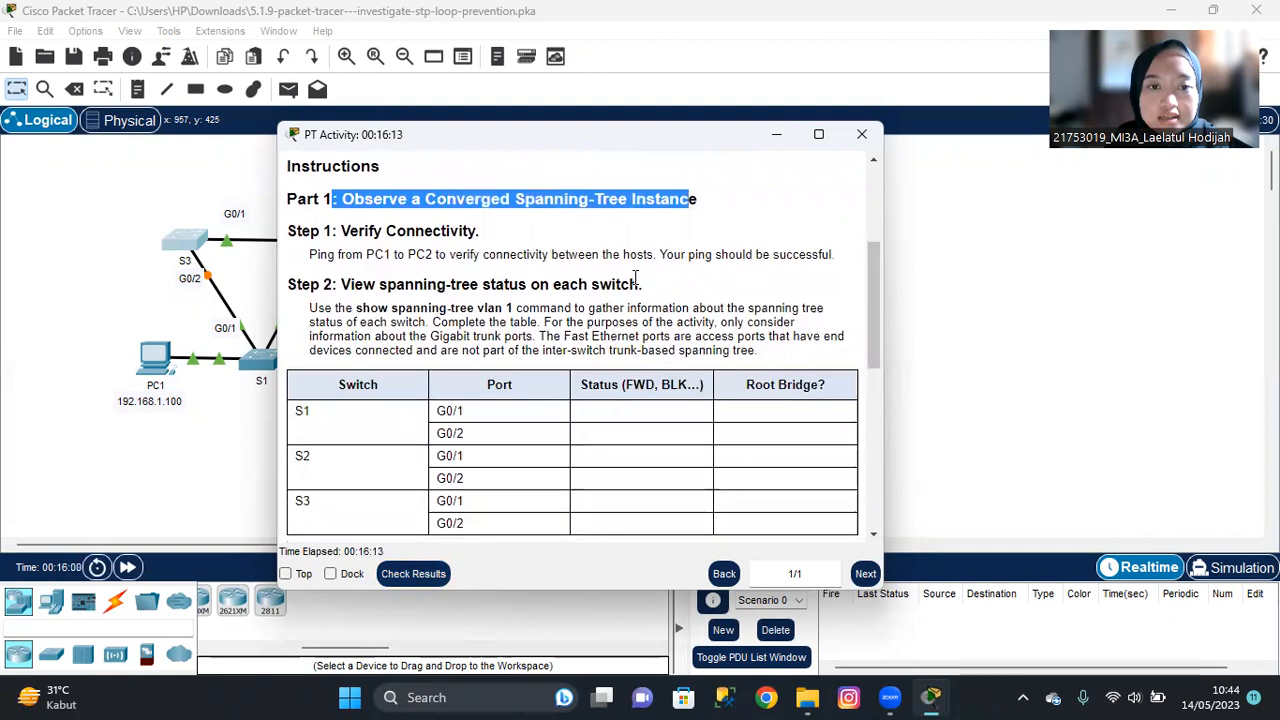
scroll(635, 277, "down", 1)
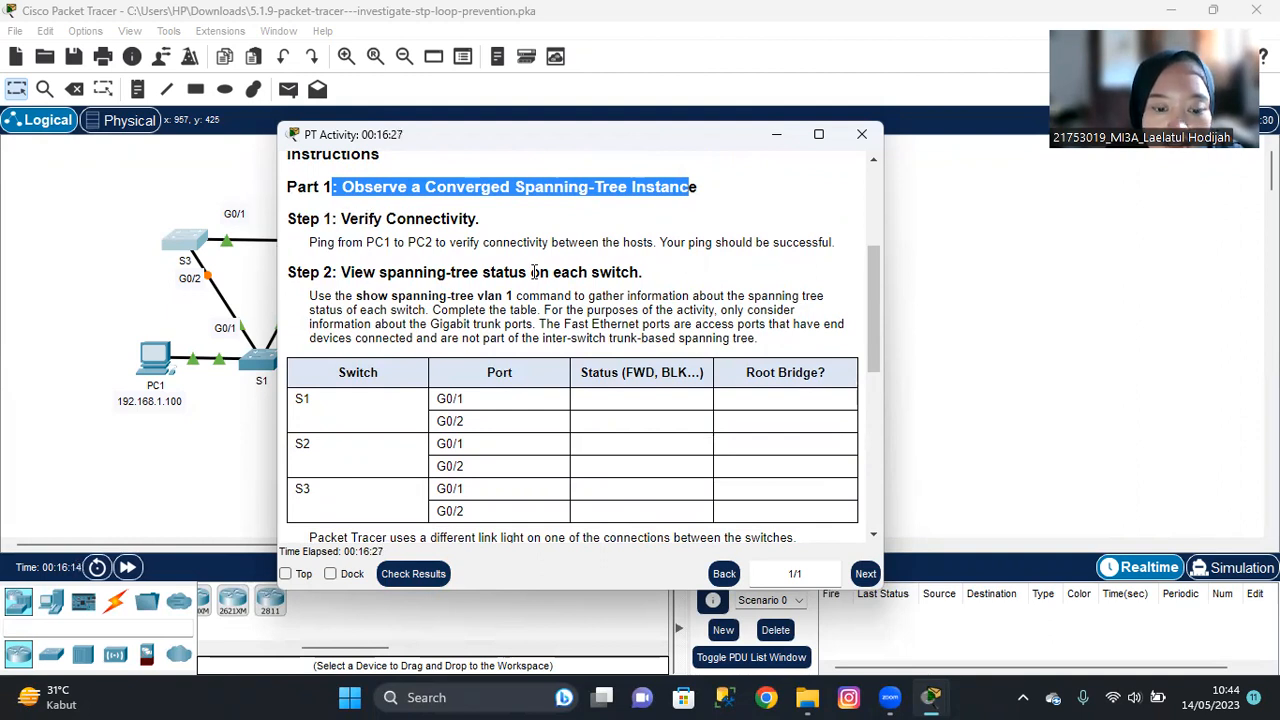
scroll(534, 272, "down", 2)
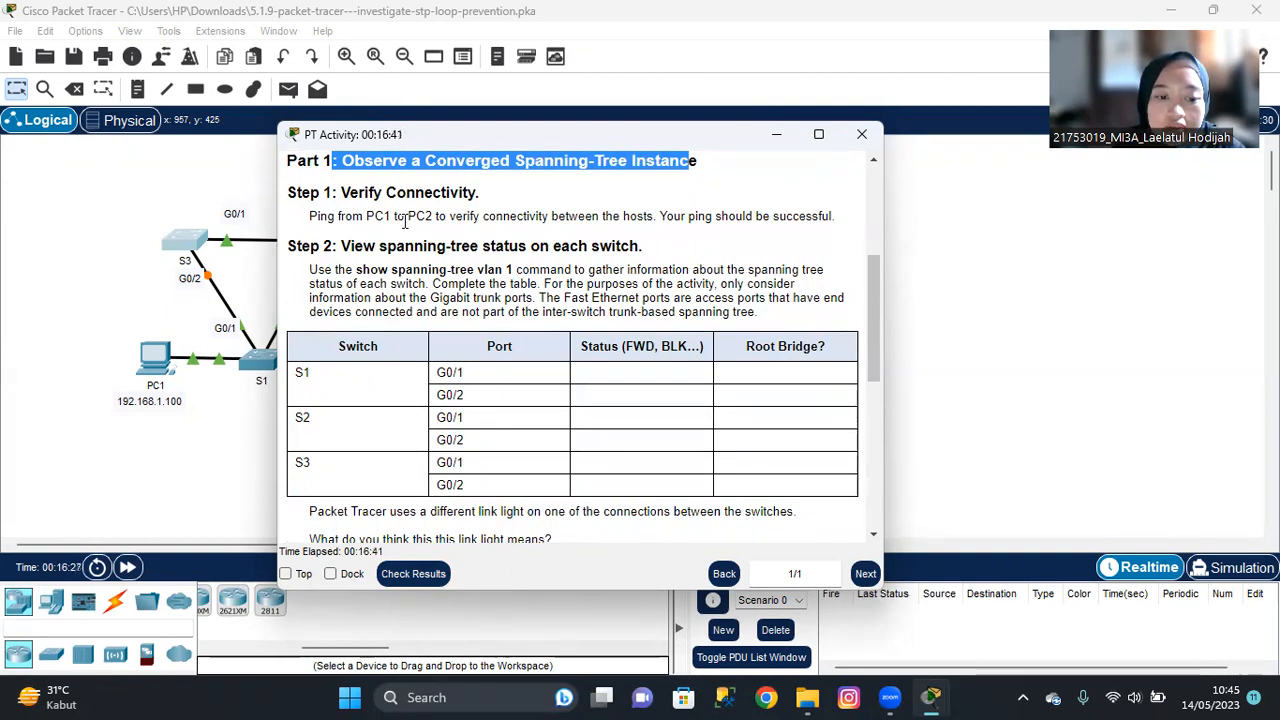
left_click(781, 137)
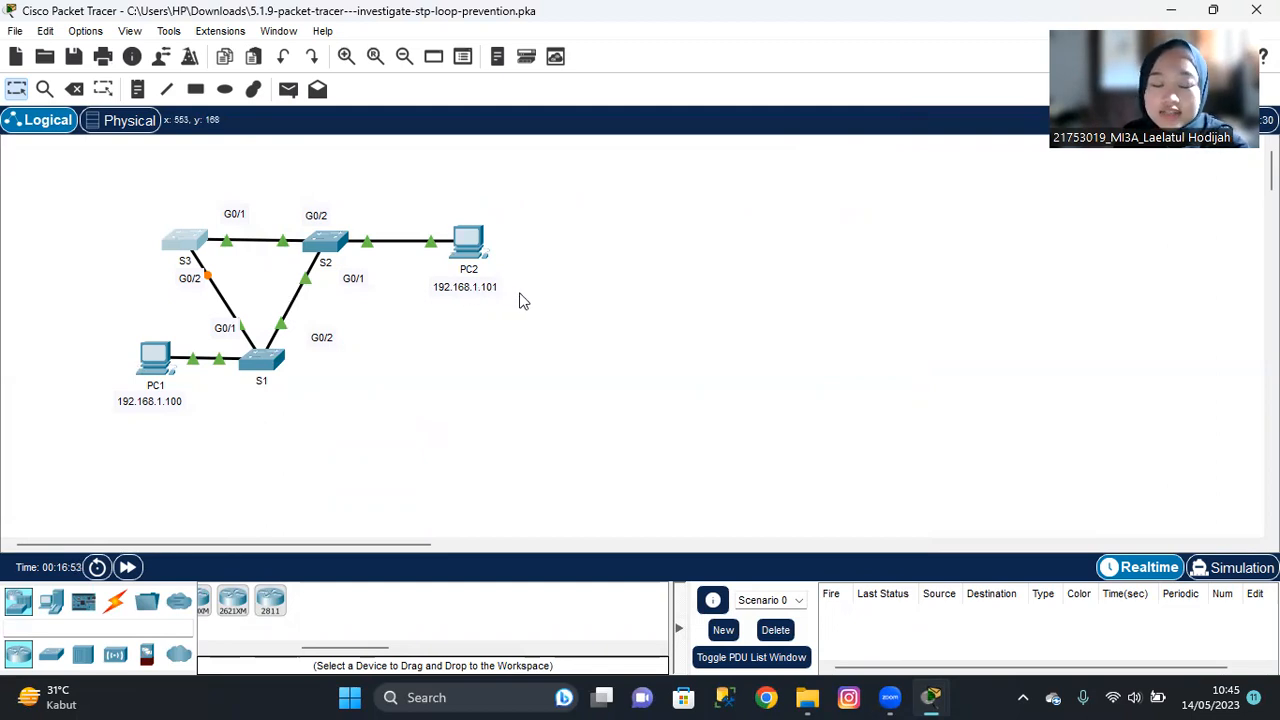
Step: Ping PC2 at 192.168.1.101 from PC1's Command Prompt and close the PC1 window
left_click(155, 357)
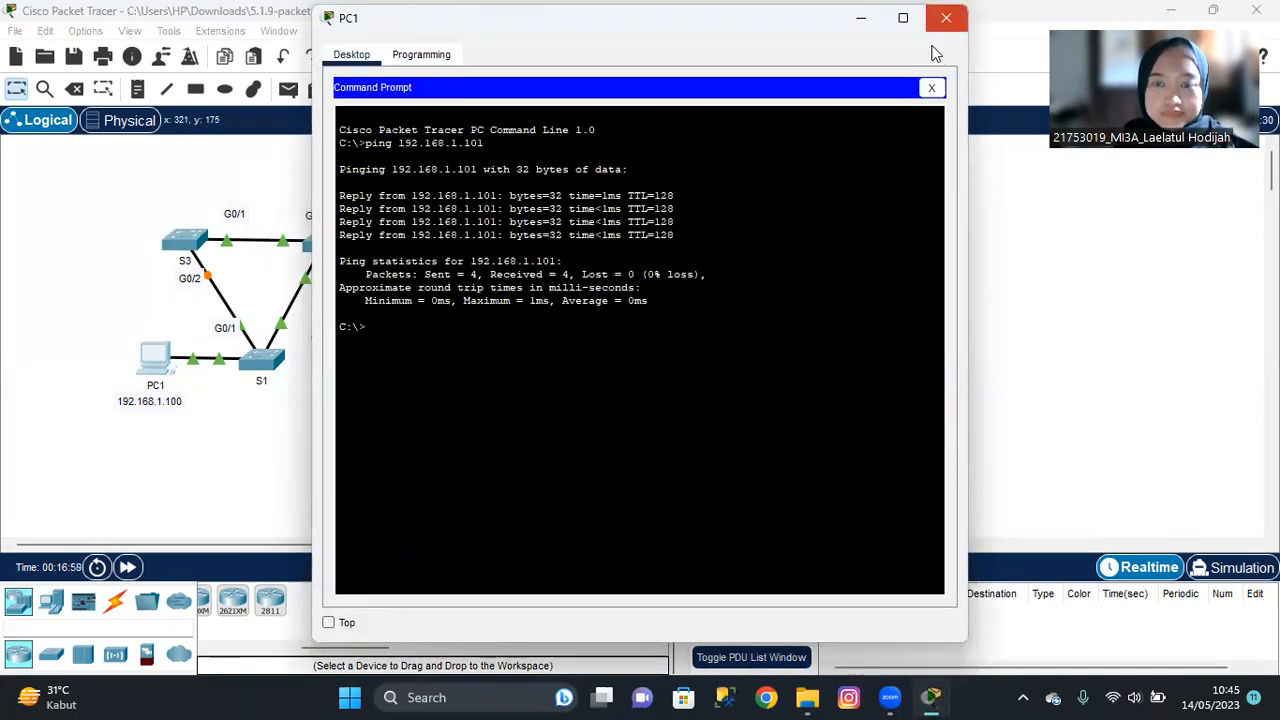
left_click(946, 17)
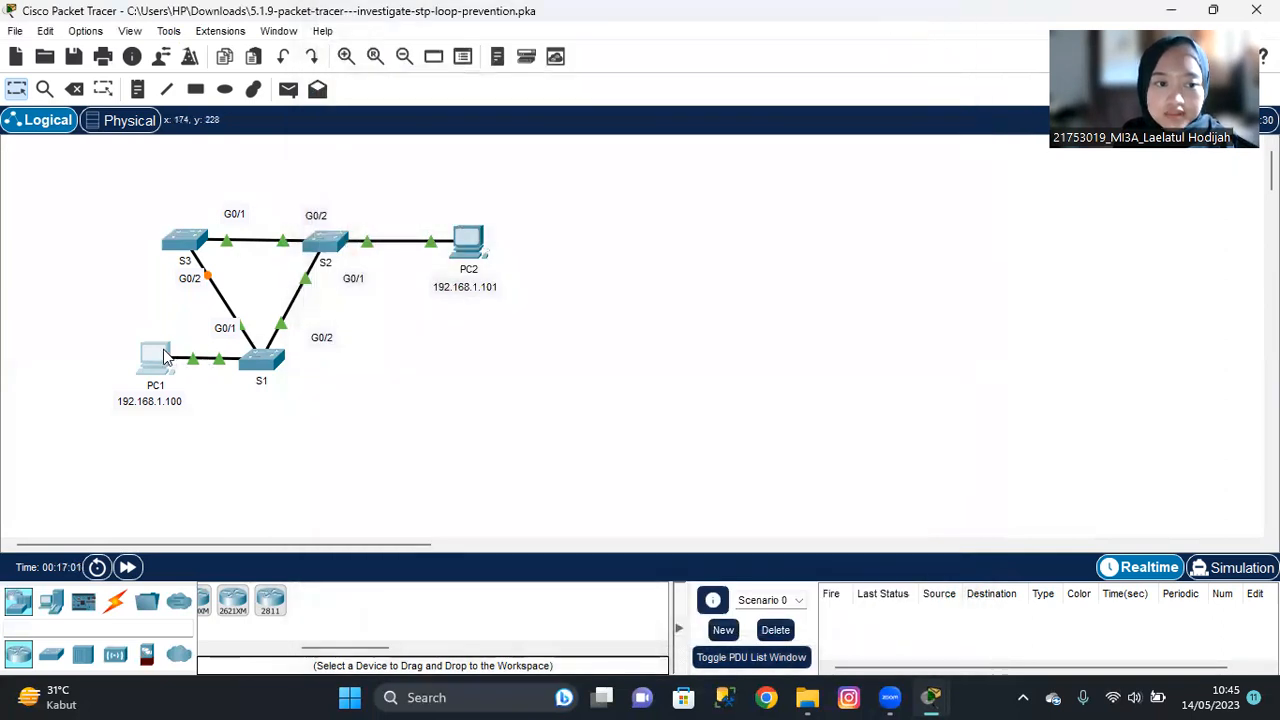
left_click(158, 357)
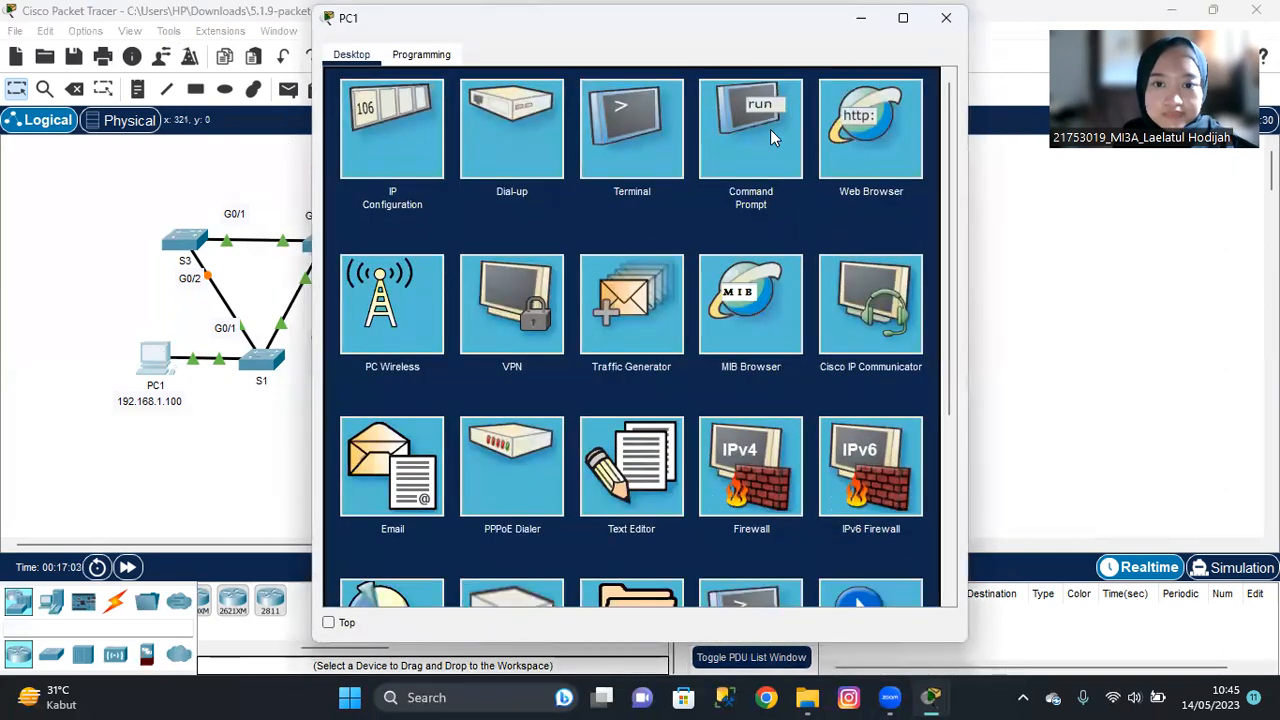
left_click(770, 131)
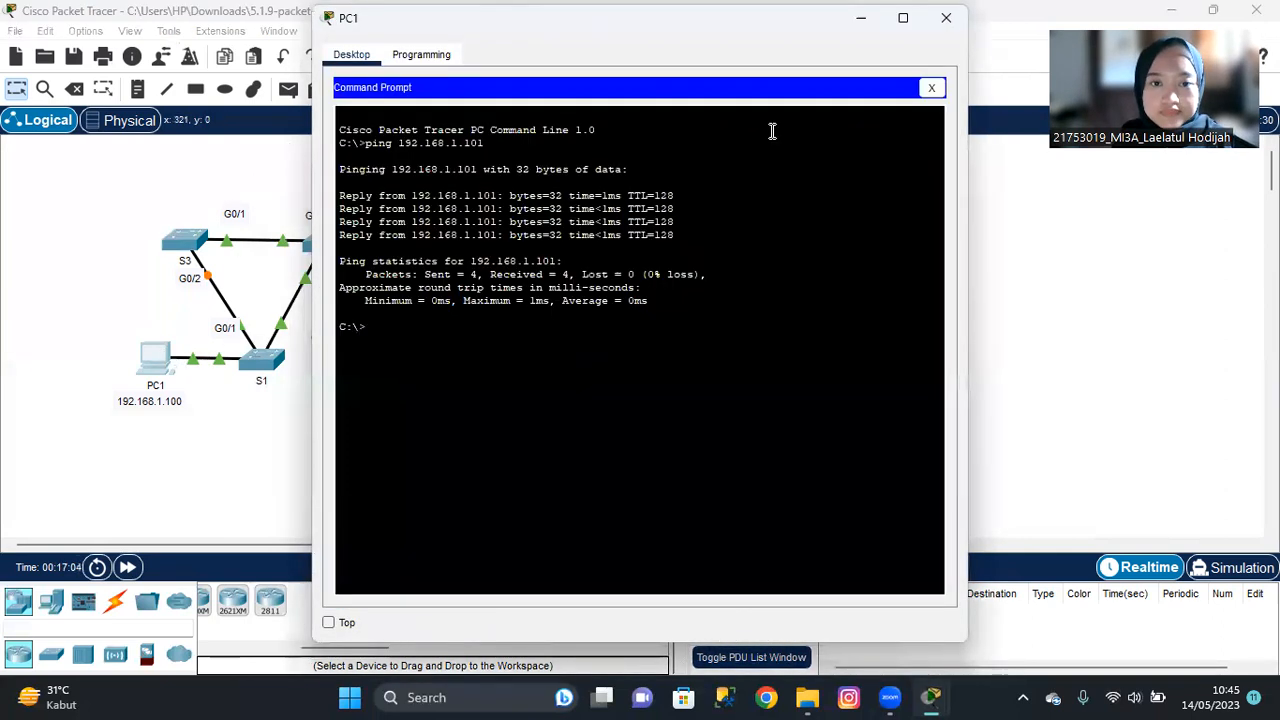
right_click(411, 314)
left_click(386, 339)
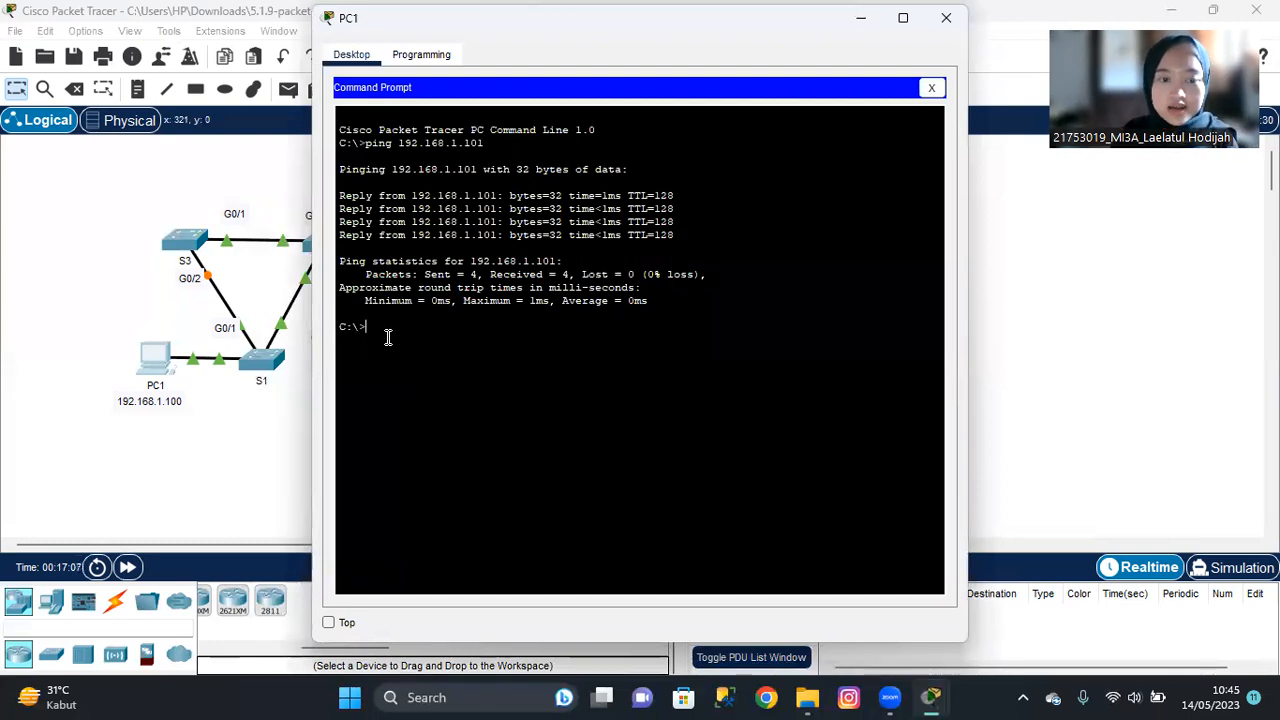
type("ping")
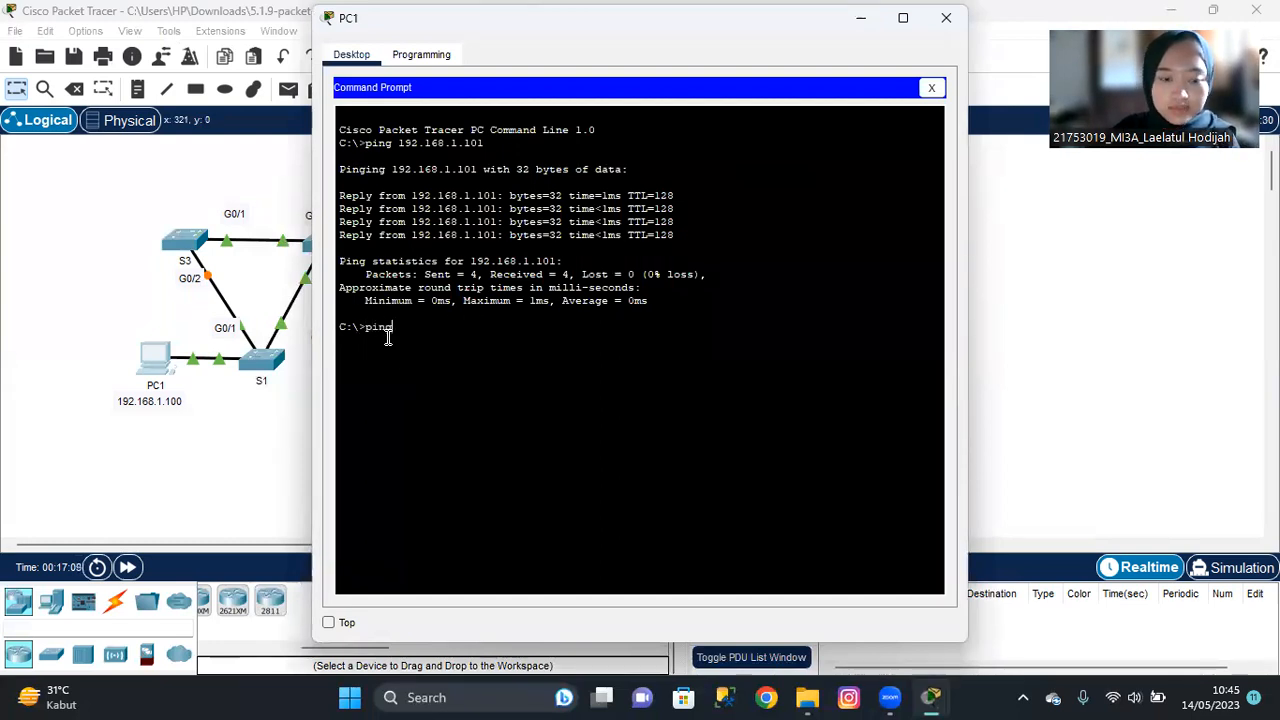
type(" 1")
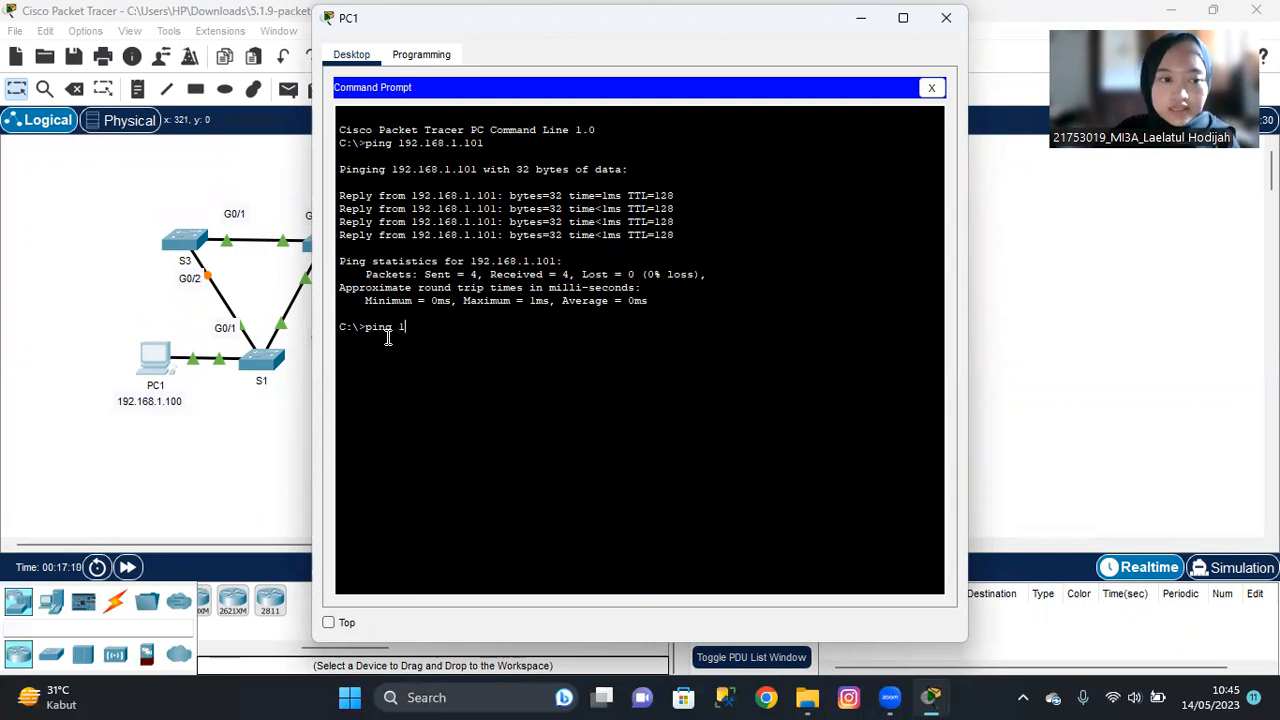
type("92.168.1.101")
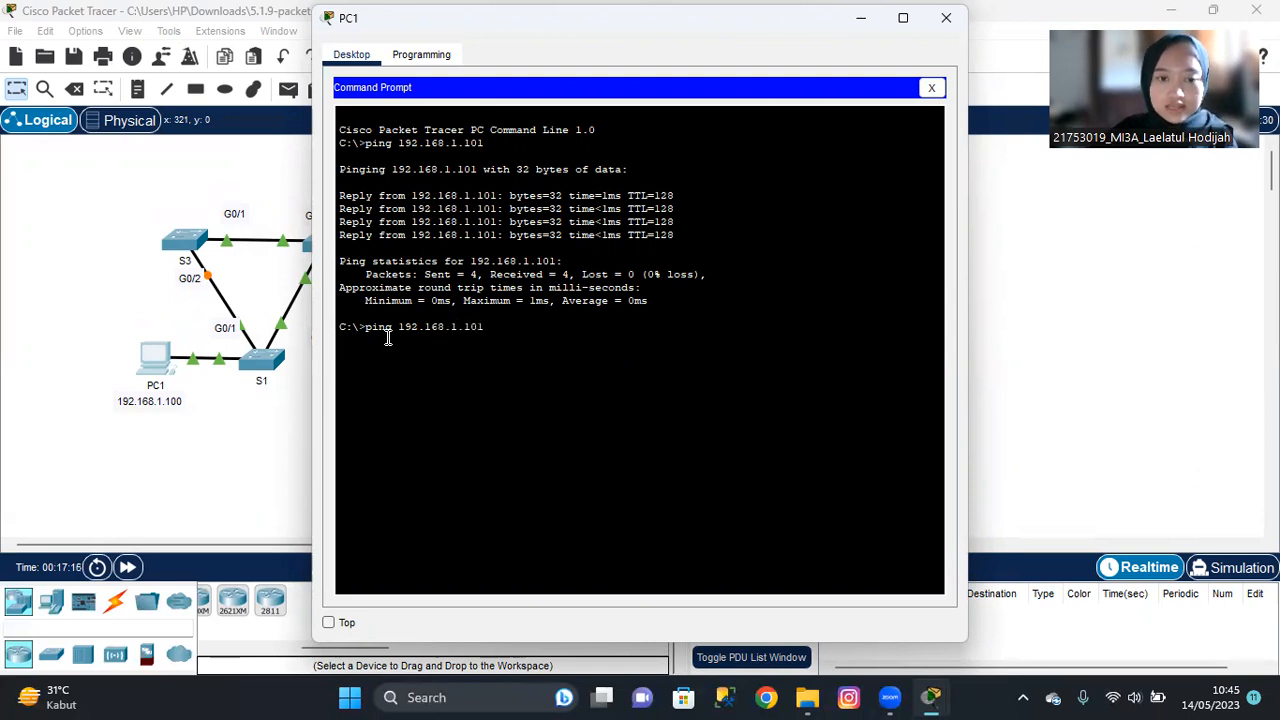
key("Return")
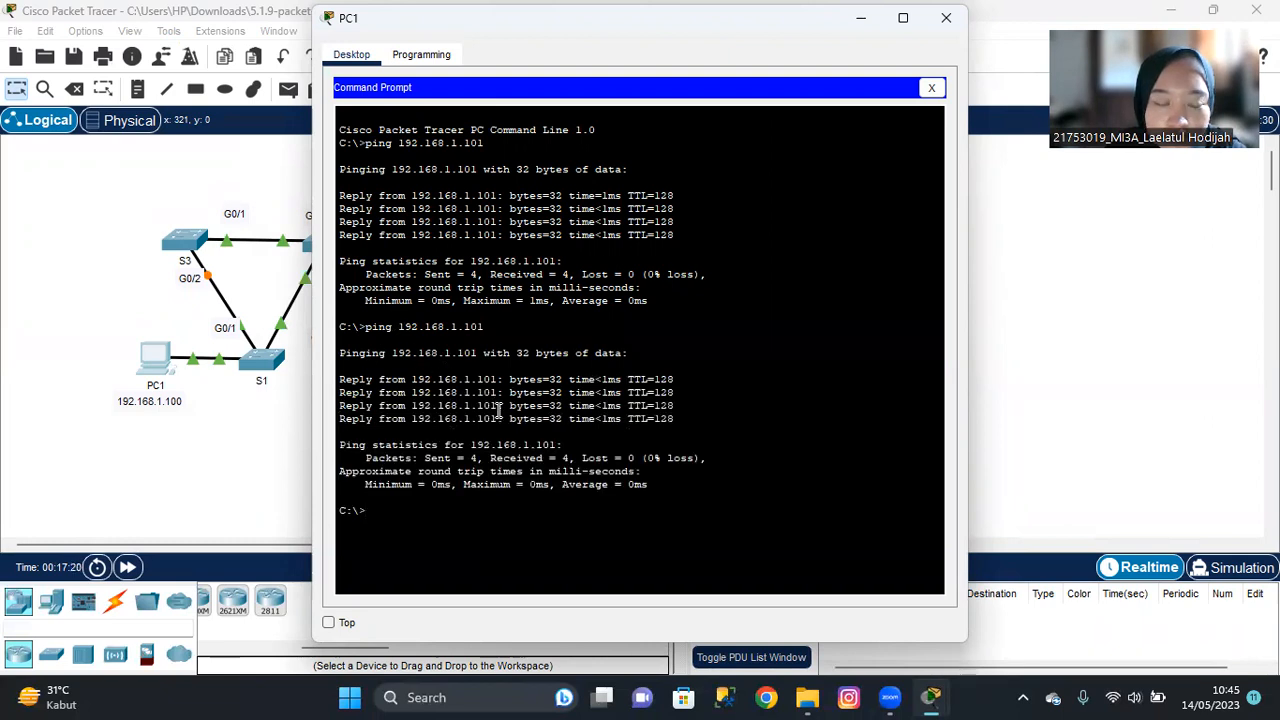
left_click(944, 20)
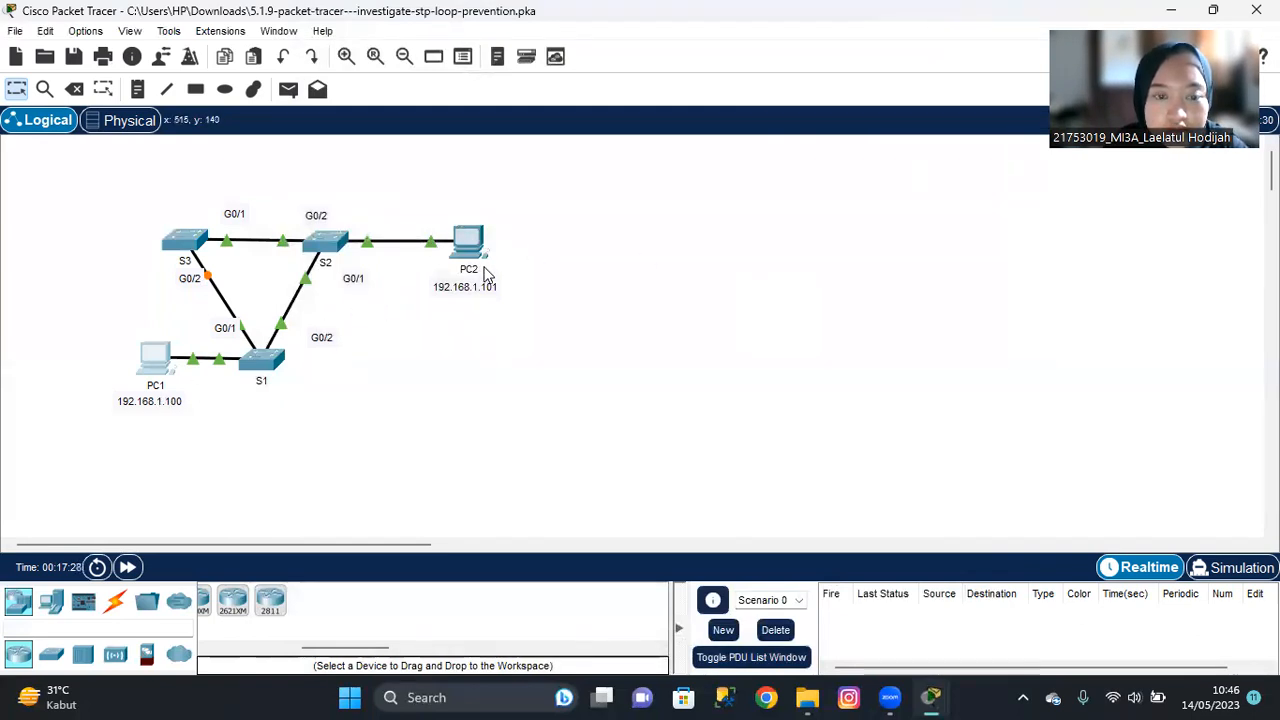
Step: Reopen the activity instructions and copy the command "show spanning-tree vlan 1" from Part 1, Step 2
mouse_move(484, 272)
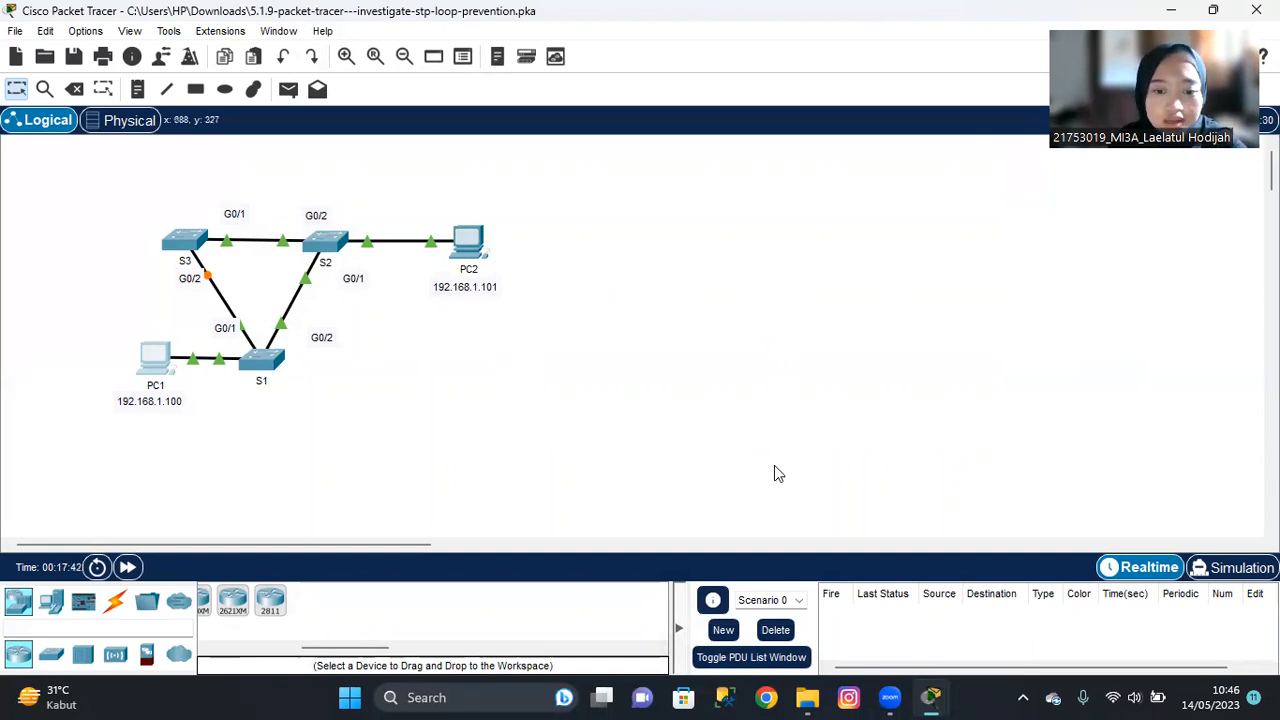
mouse_move(935, 697)
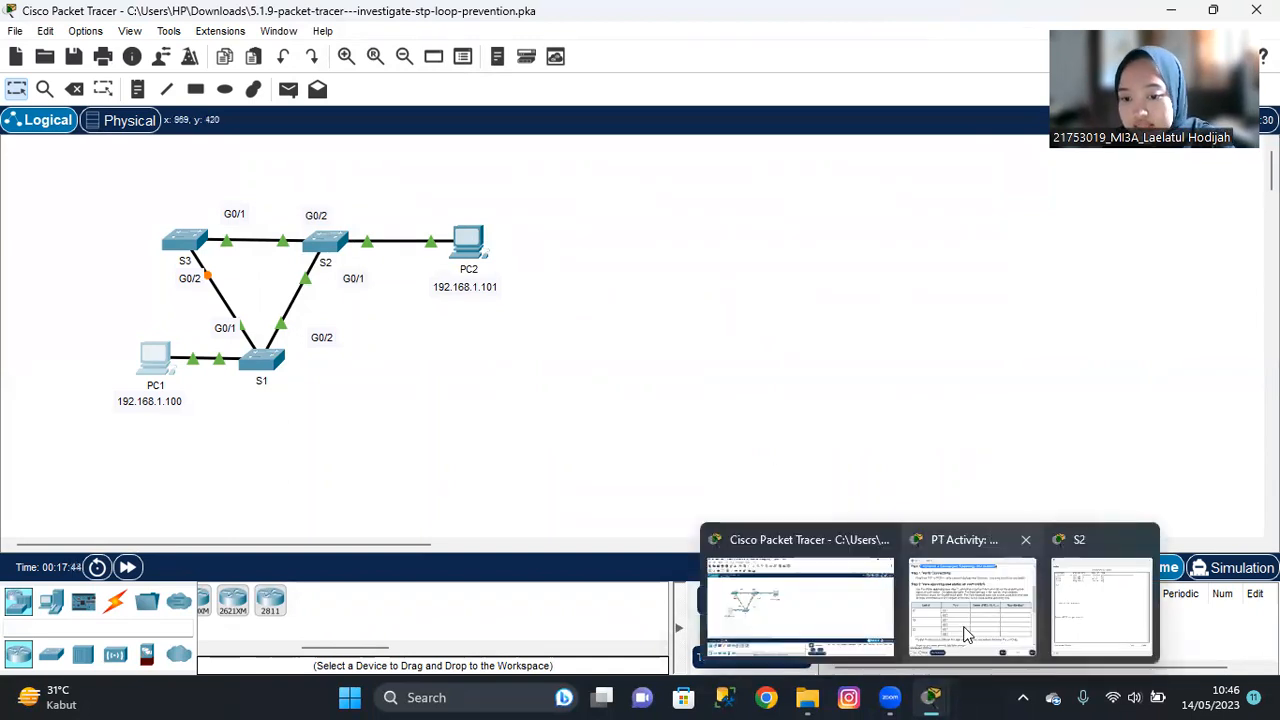
left_click(966, 634)
scroll(600, 415, "down", 2)
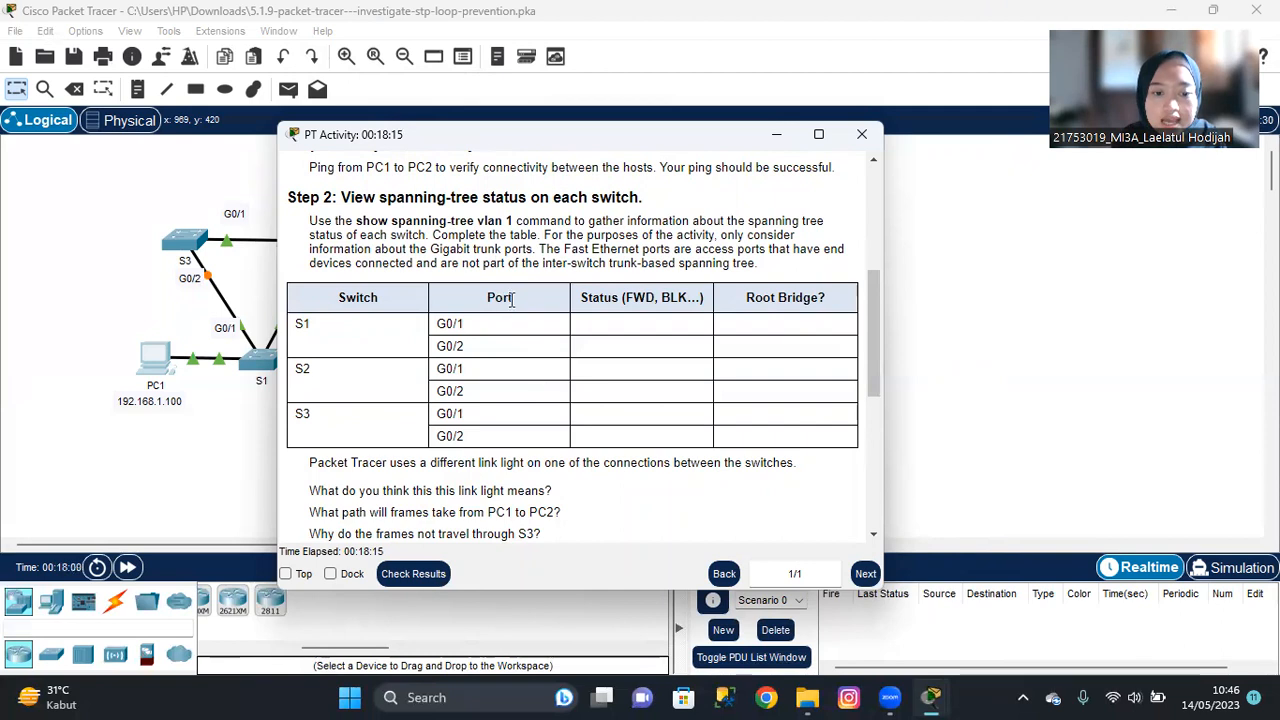
left_click_drag(355, 224, 530, 224)
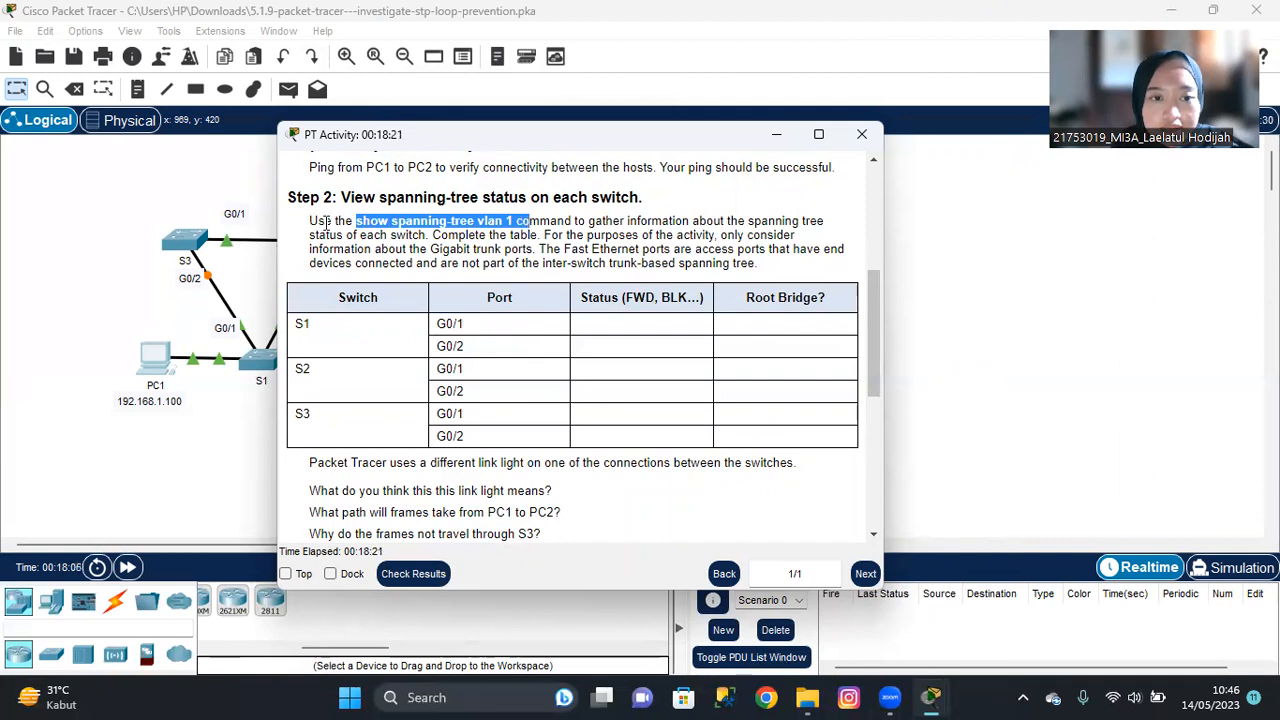
left_click_drag(357, 224, 513, 220)
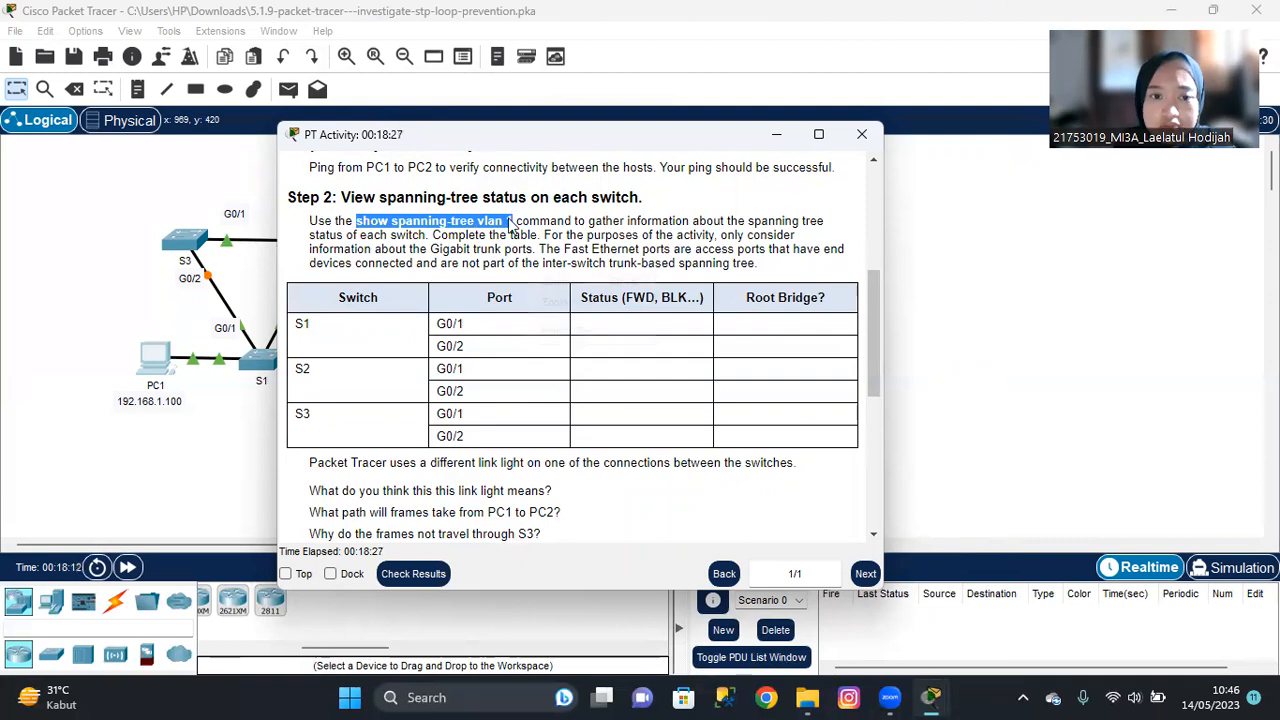
right_click(512, 220)
left_click(537, 233)
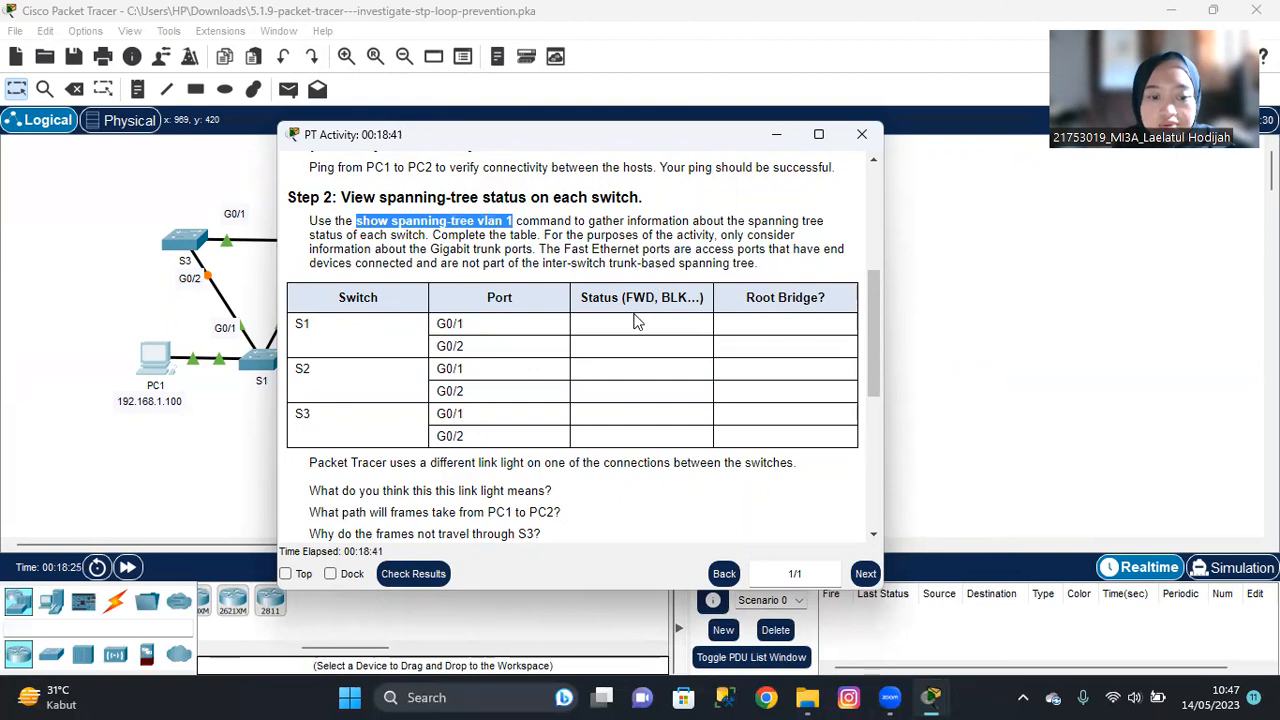
Step: Read Step 2's note on Gigabit trunk ports and review the switch status table with the questions below it
scroll(636, 321, "down", 1)
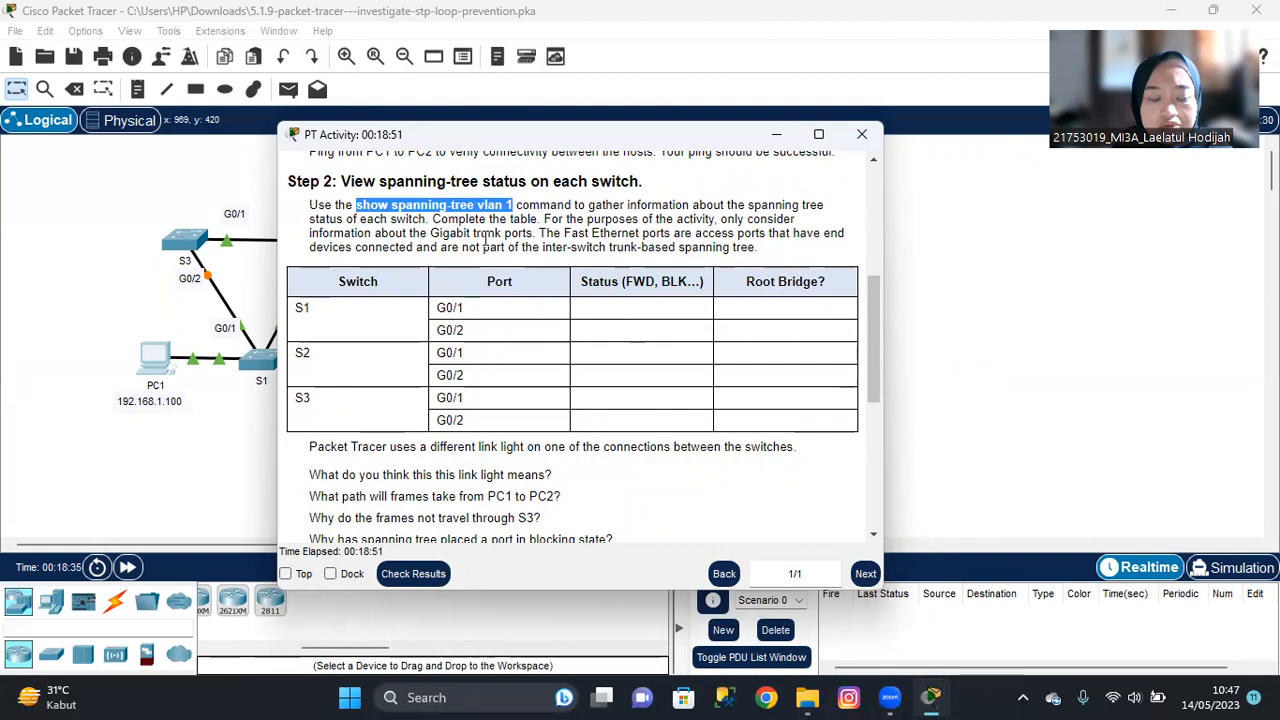
left_click_drag(531, 233, 426, 233)
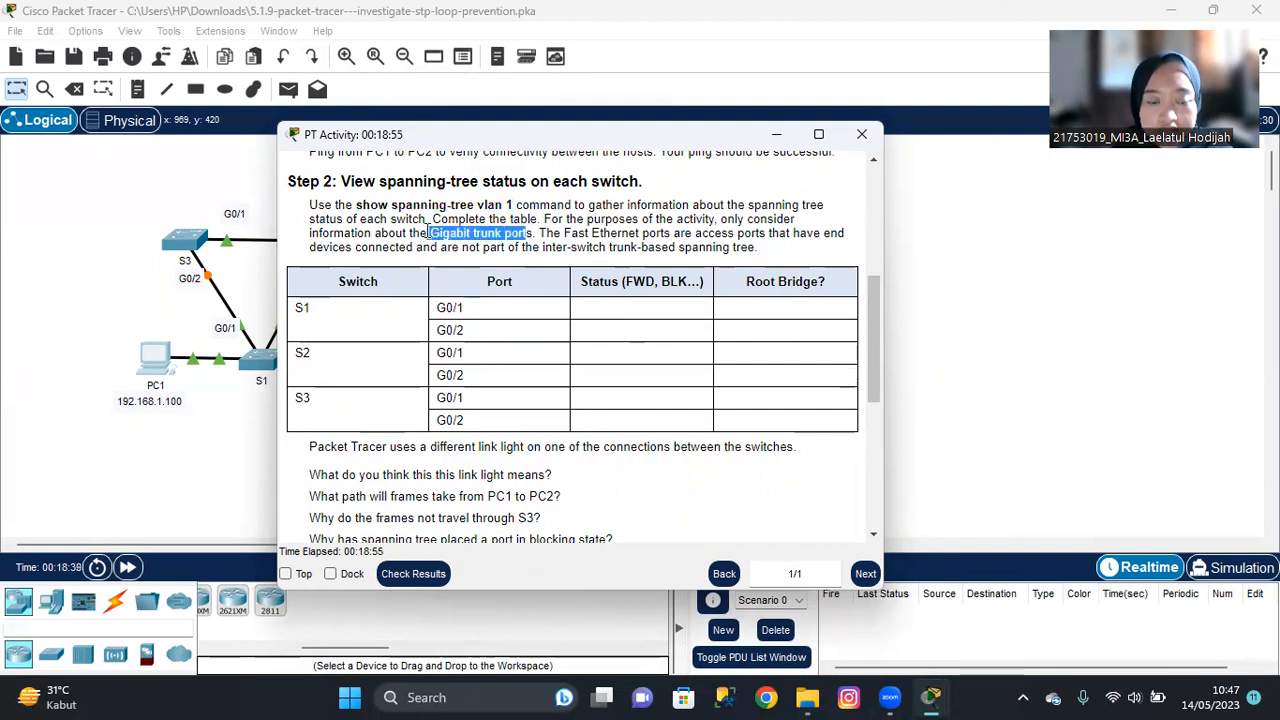
left_click(541, 230)
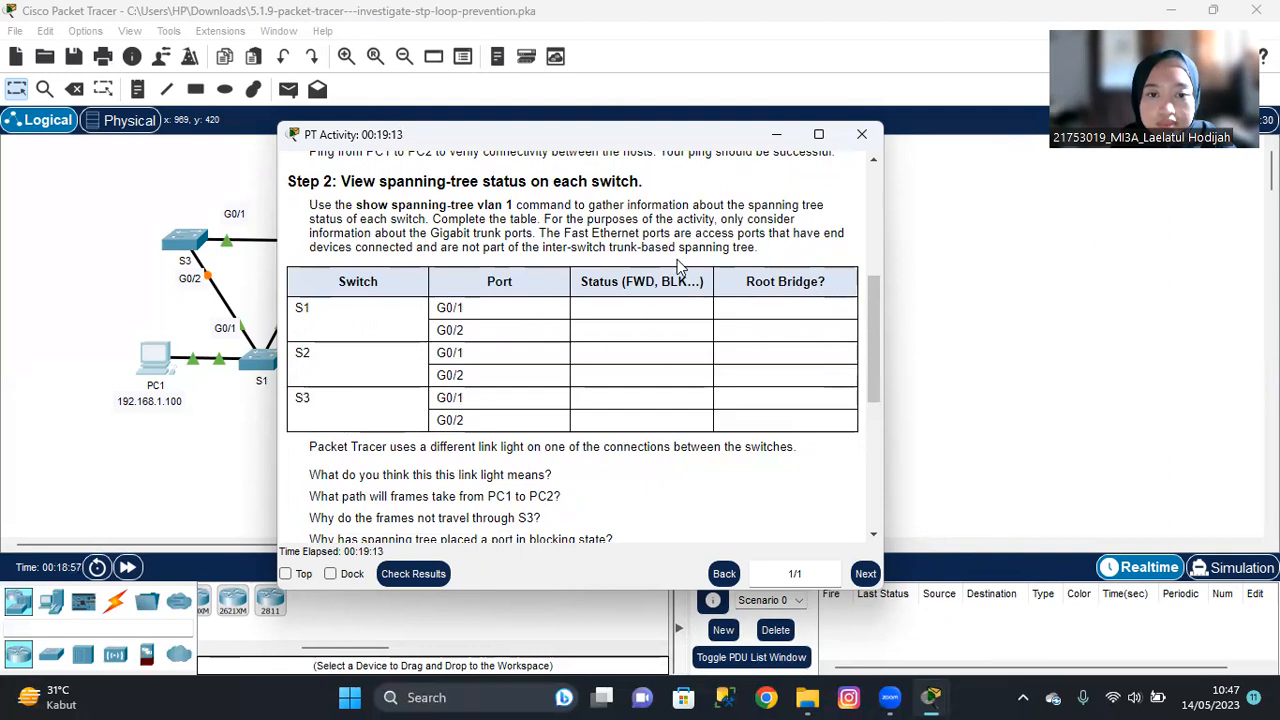
scroll(677, 265, "down", 1)
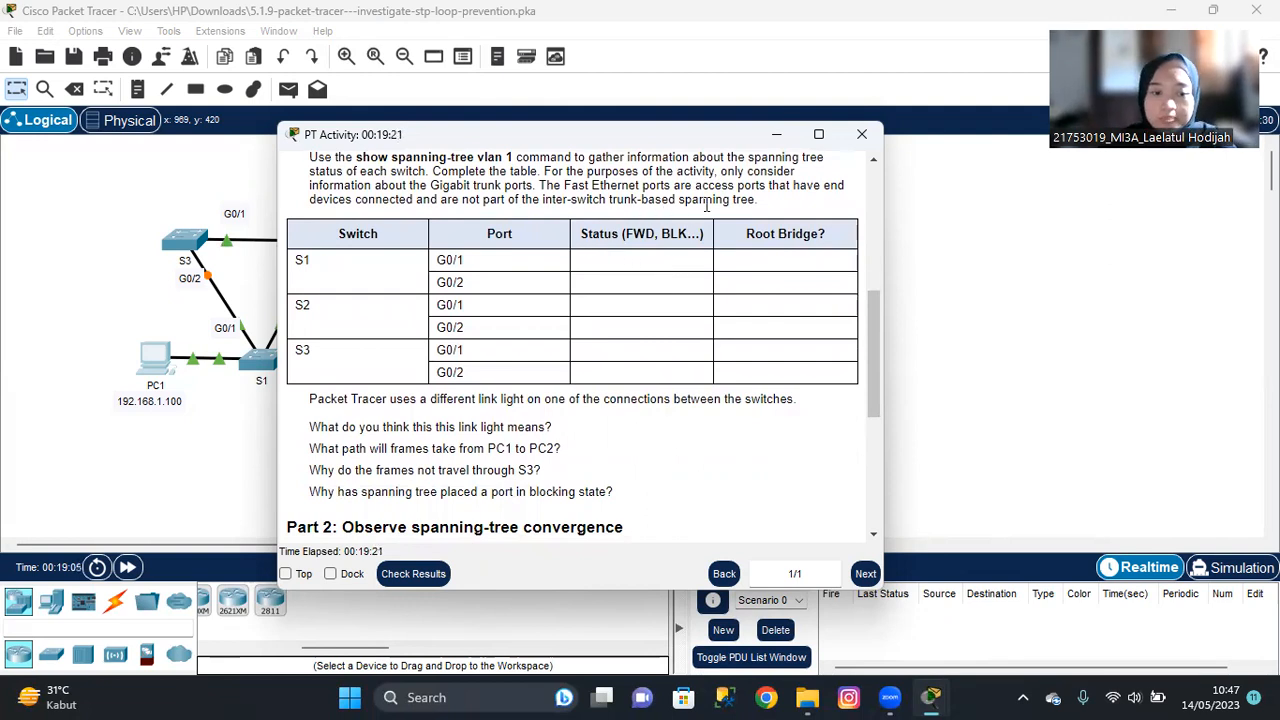
Step: Read the questions under the switch status table and the start of Part 2, and return to the Part 1, Step 2 table
scroll(706, 205, "down", 2)
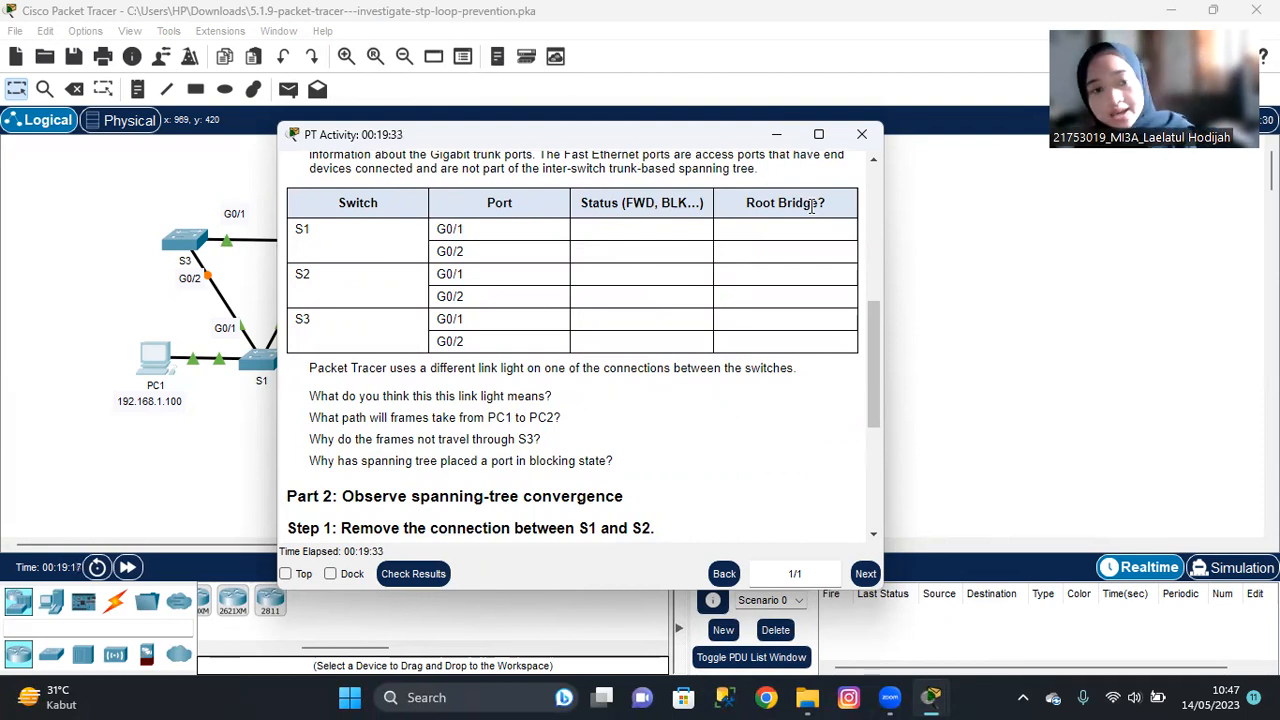
scroll(810, 205, "down", 1)
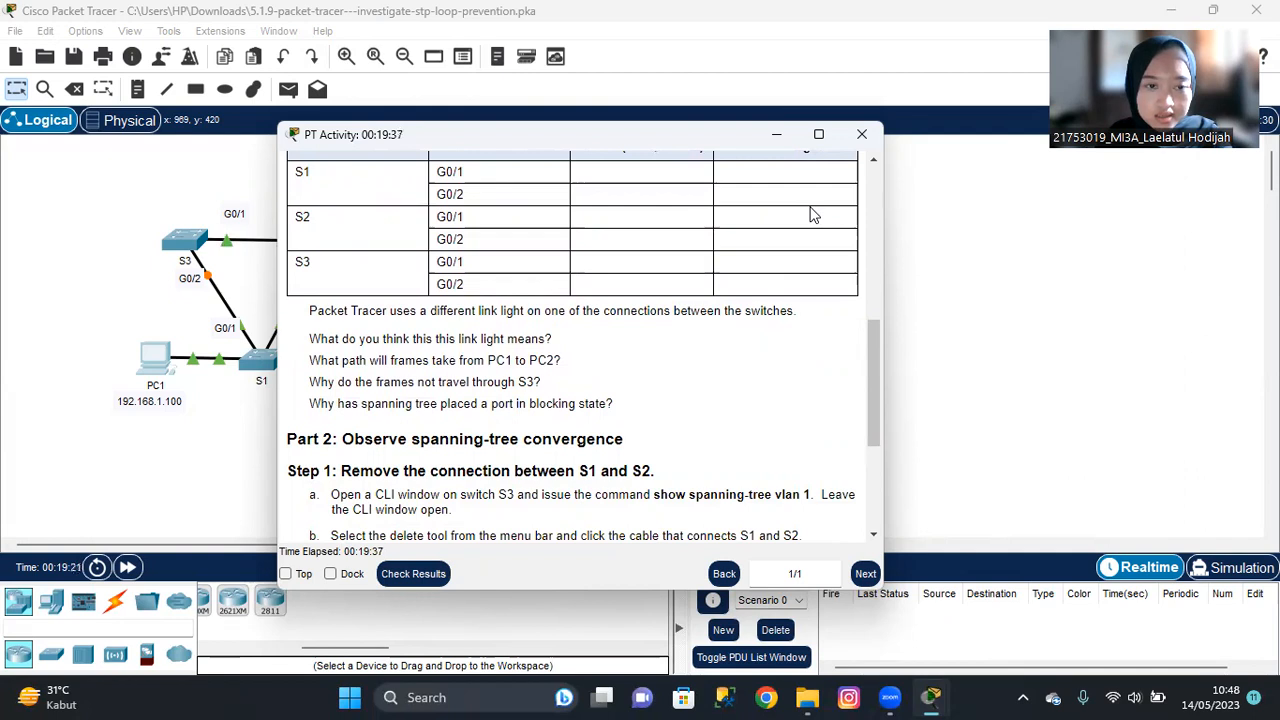
scroll(812, 215, "up", 10)
scroll(812, 215, "down", 1)
scroll(812, 215, "down", 3)
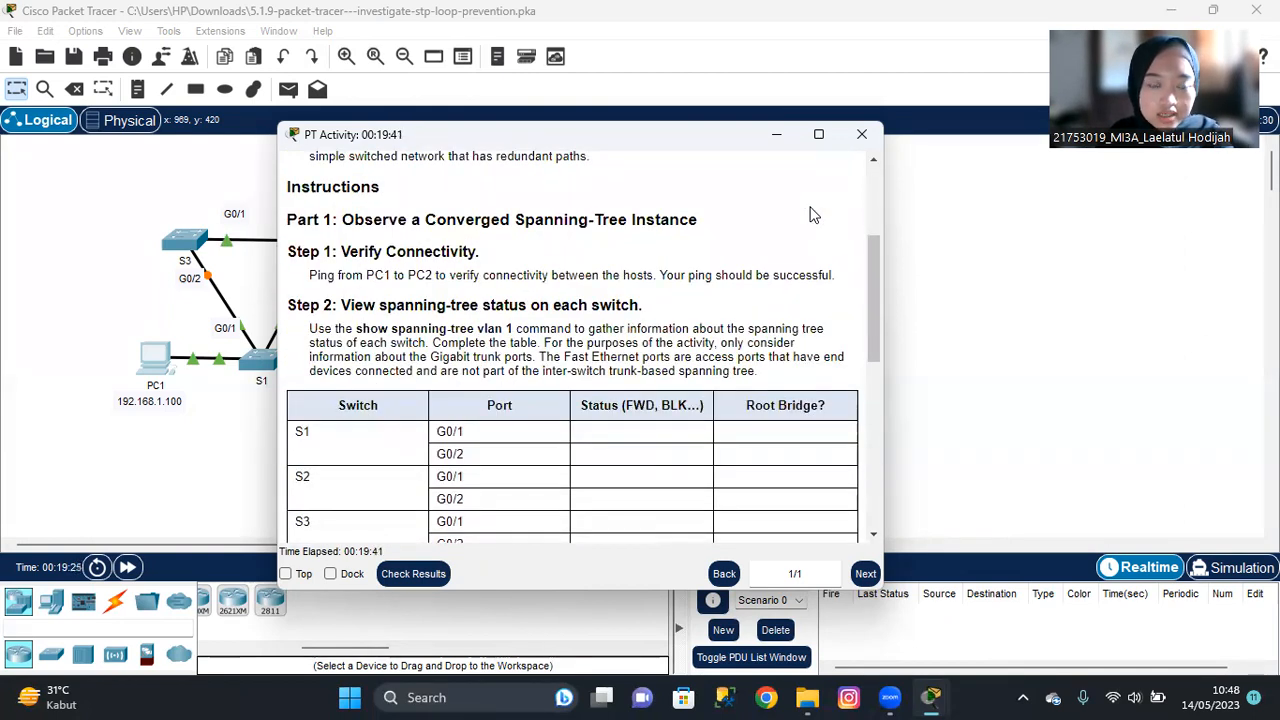
scroll(812, 215, "down", 1)
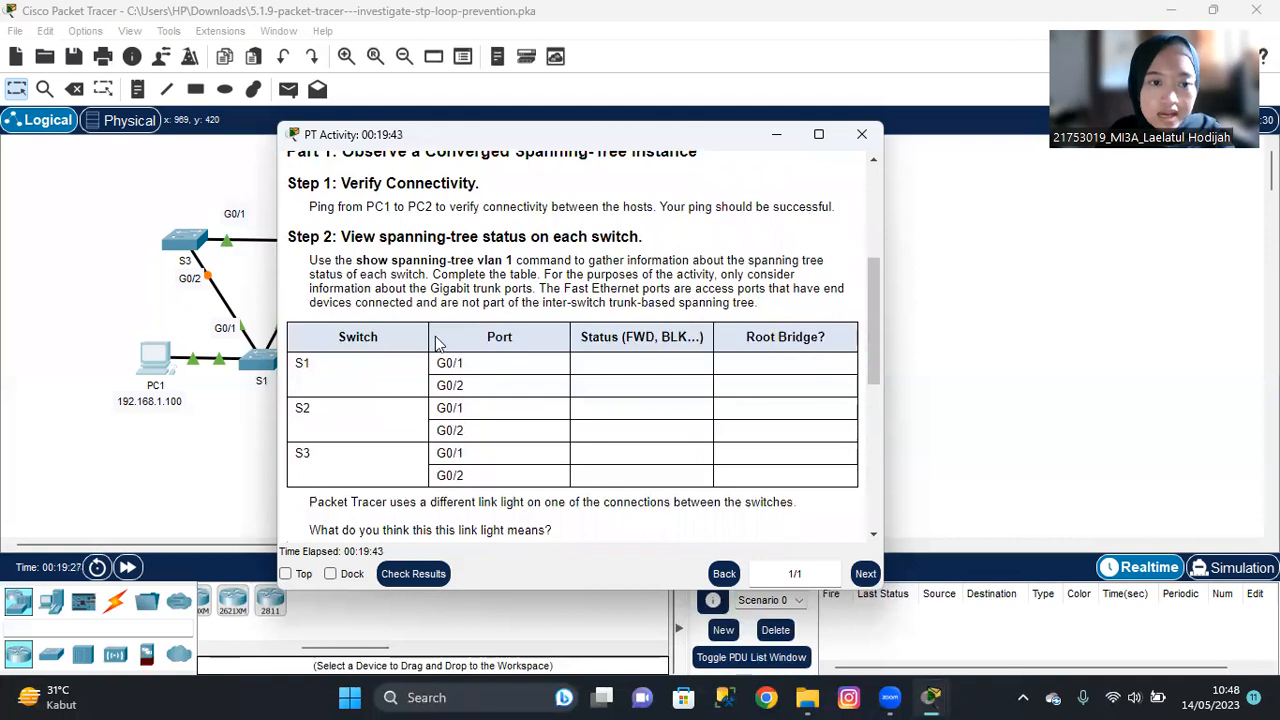
Step: Move the activity instructions aside, open switch S1's CLI, and enter privileged EXEC mode with "en"
left_click_drag(470, 131, 640, 132)
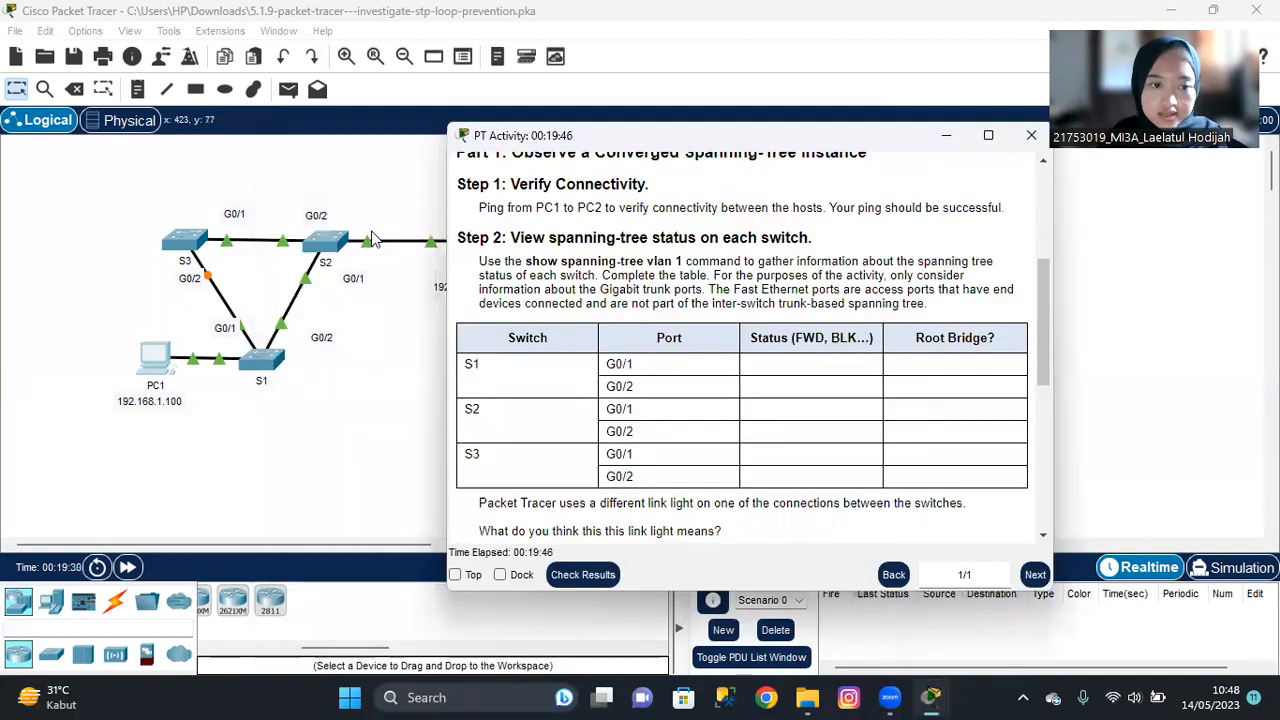
left_click(258, 358)
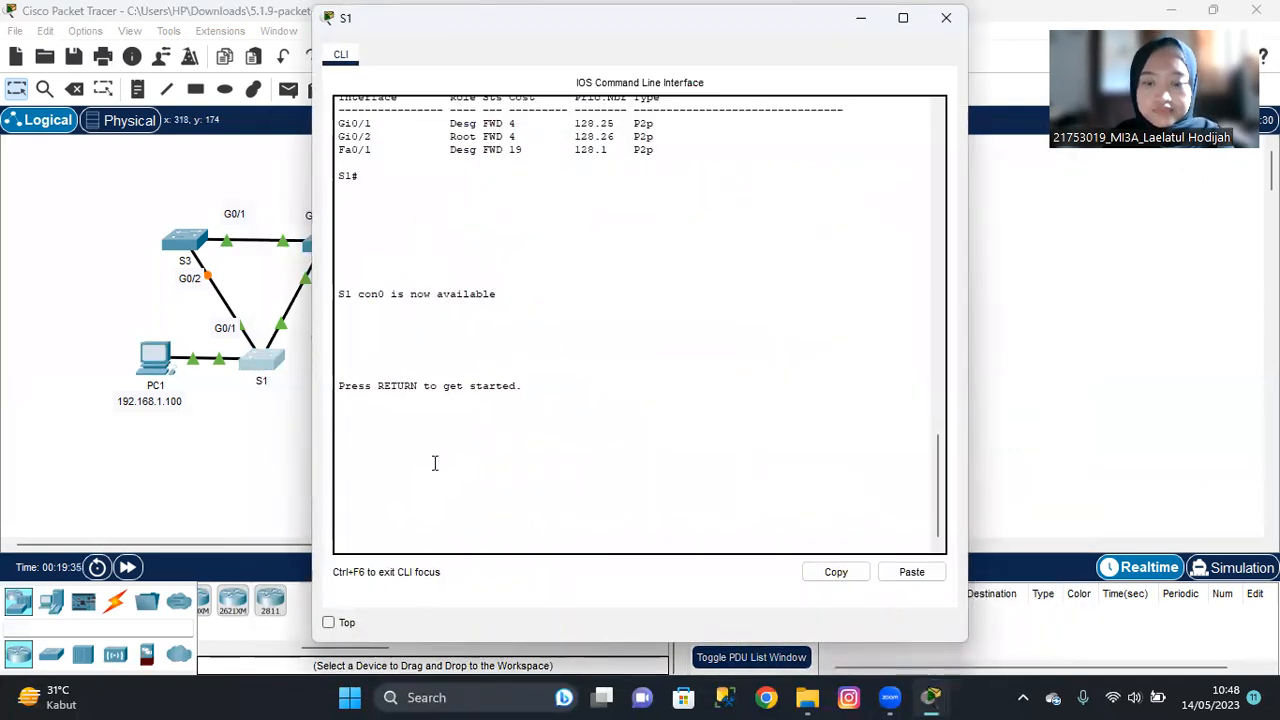
key("Return")
key("Return")
key("Return")
key("Return")
key("Return")
type("en")
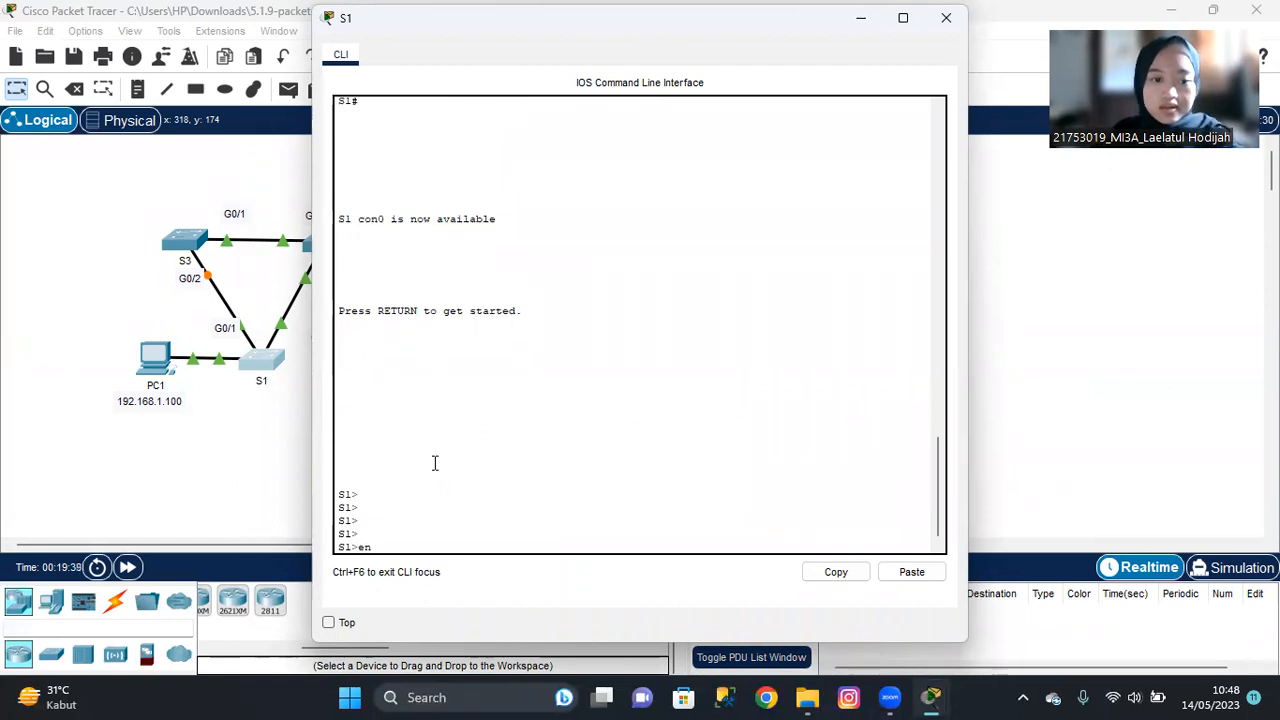
key("Return")
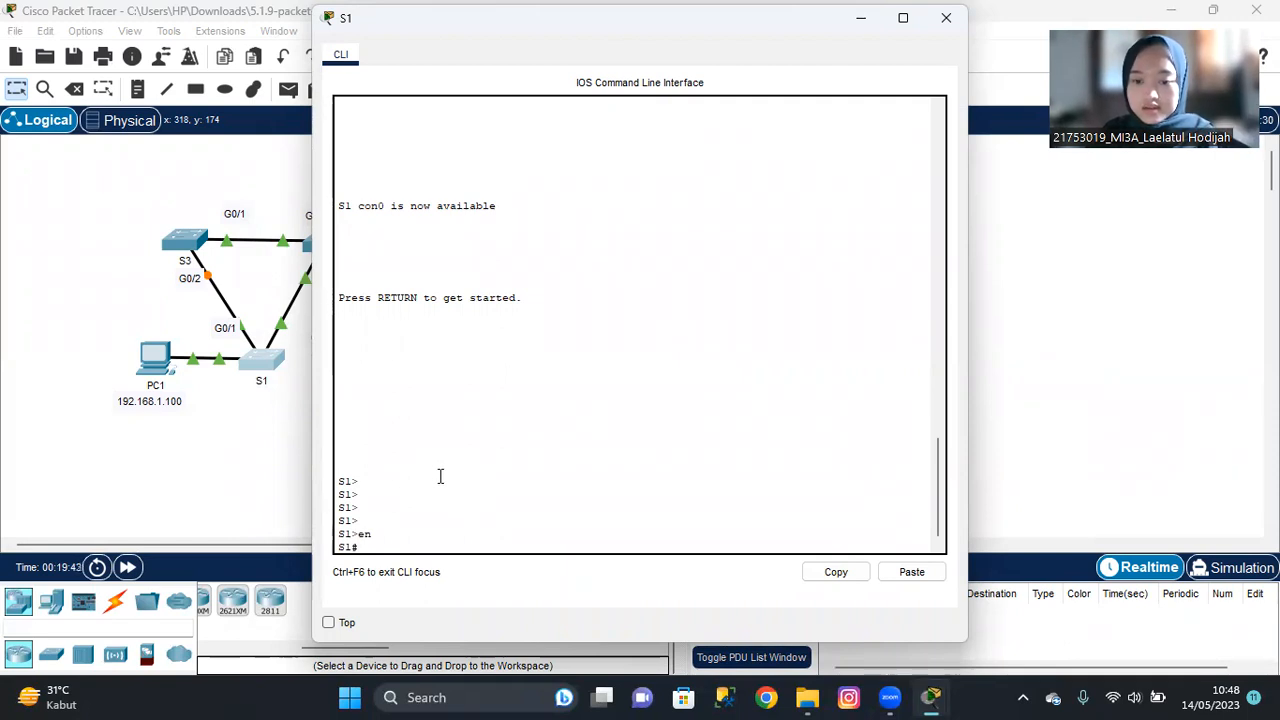
Step: Run "show spanning-tree vlan 1" on S1 to display its spanning-tree status
type("show s")
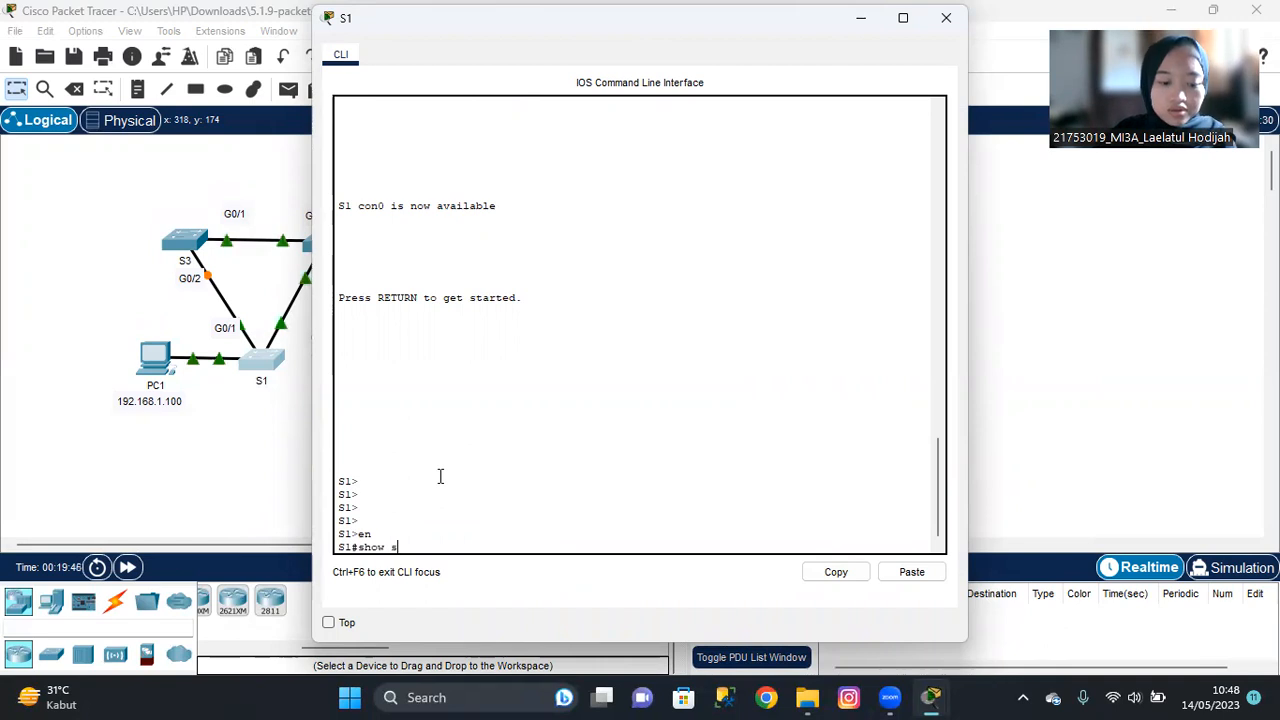
type("panning")
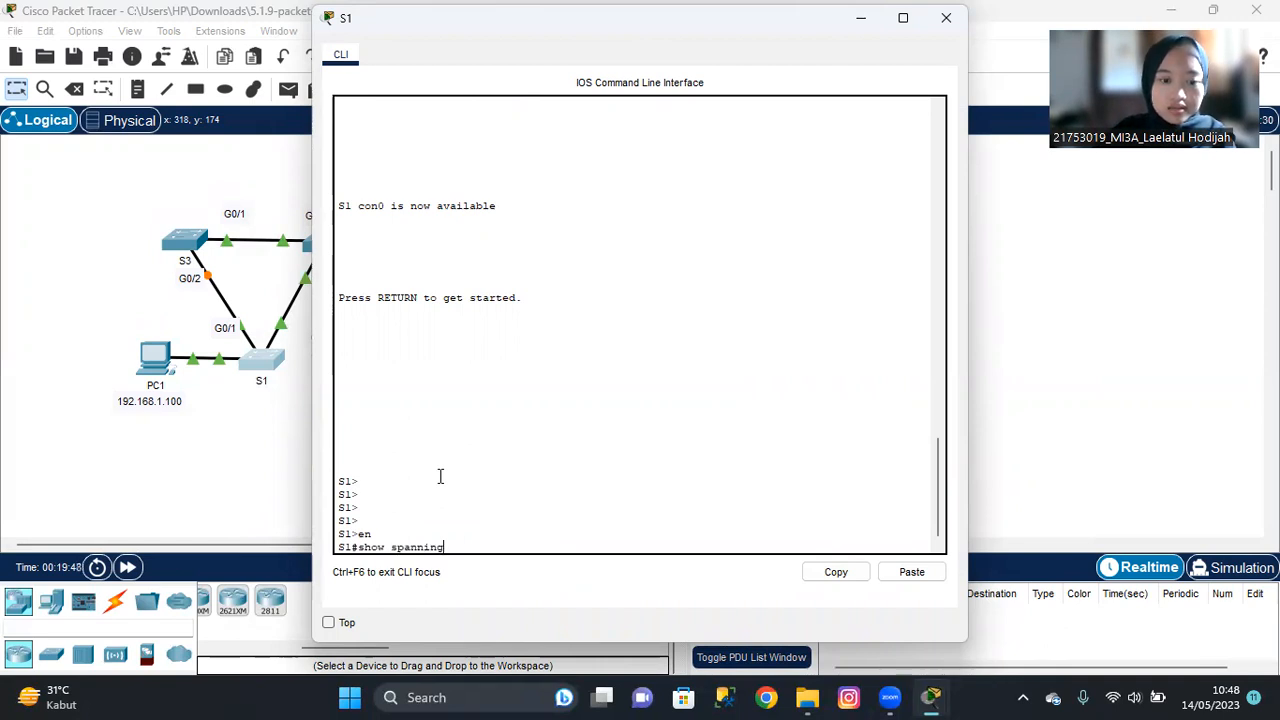
type("-tree b")
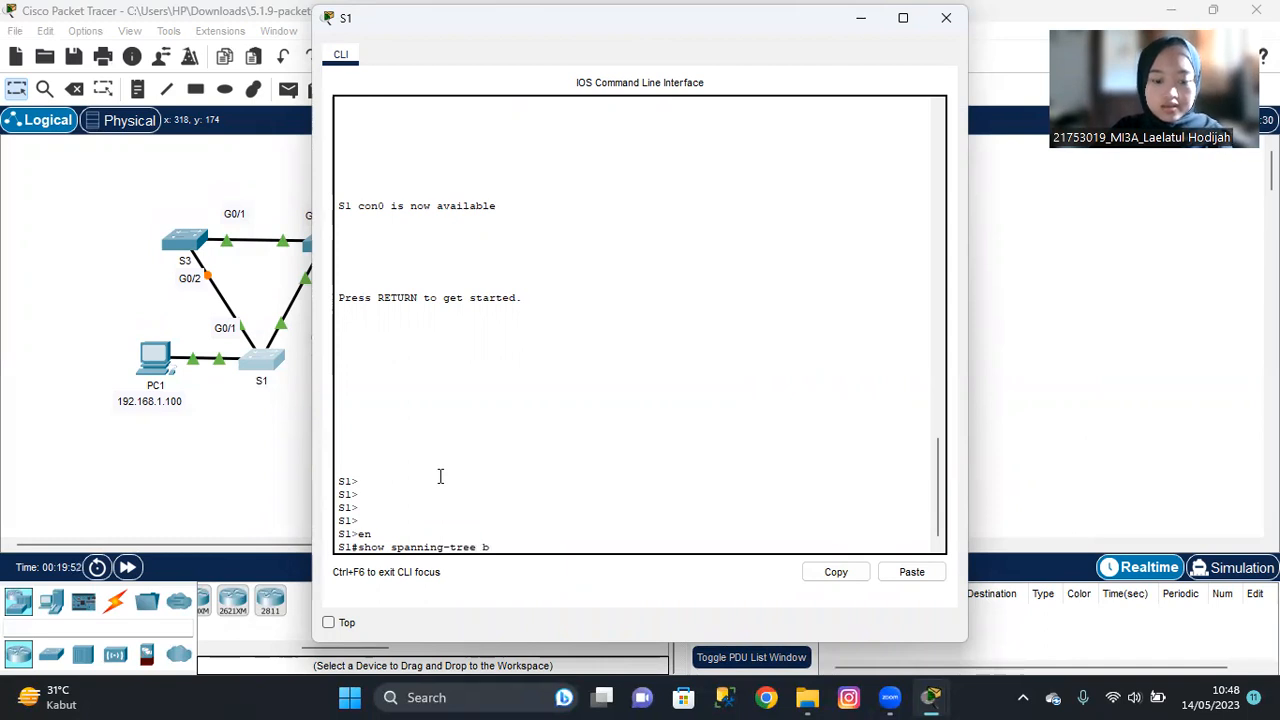
key("BackSpace")
type("vlan")
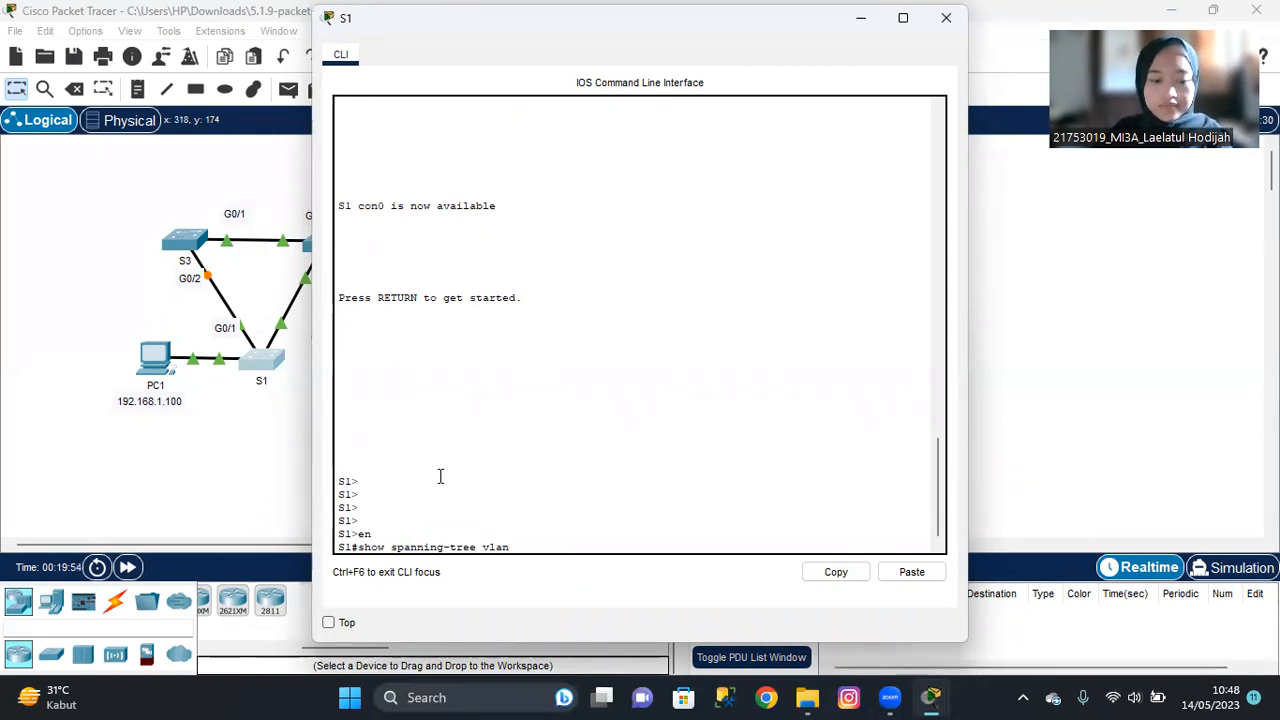
type(" 1")
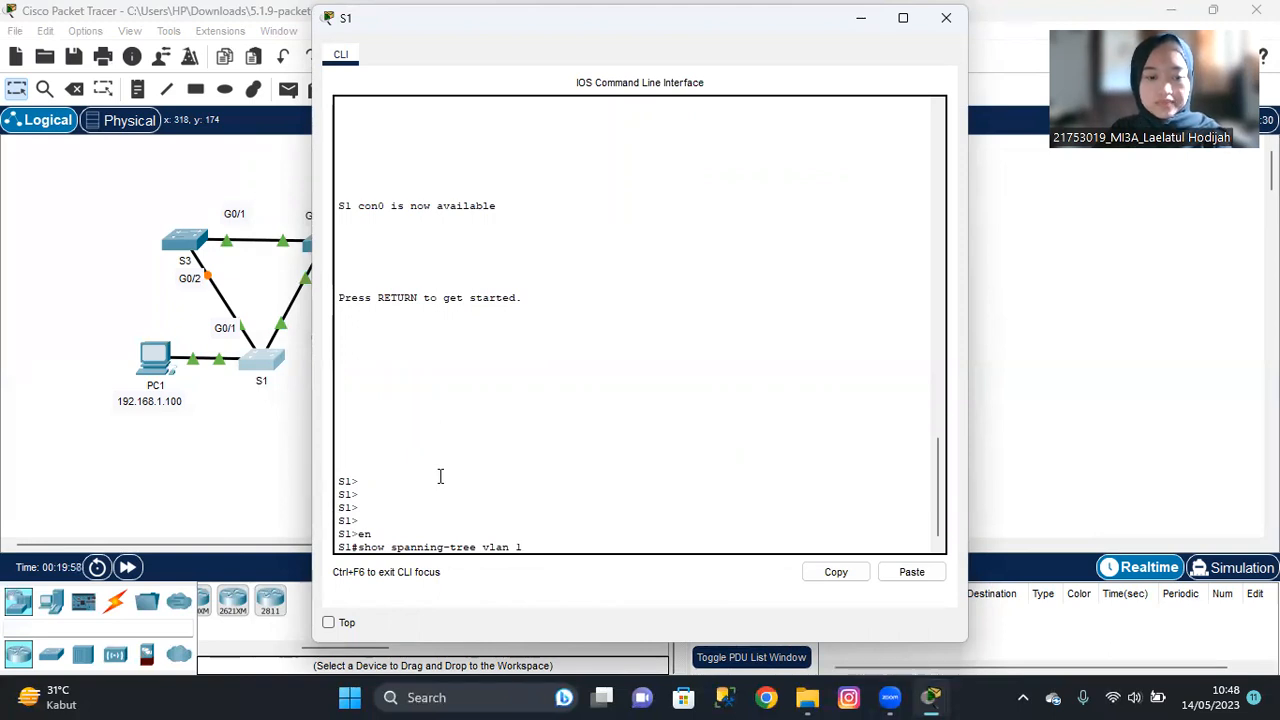
key("Return")
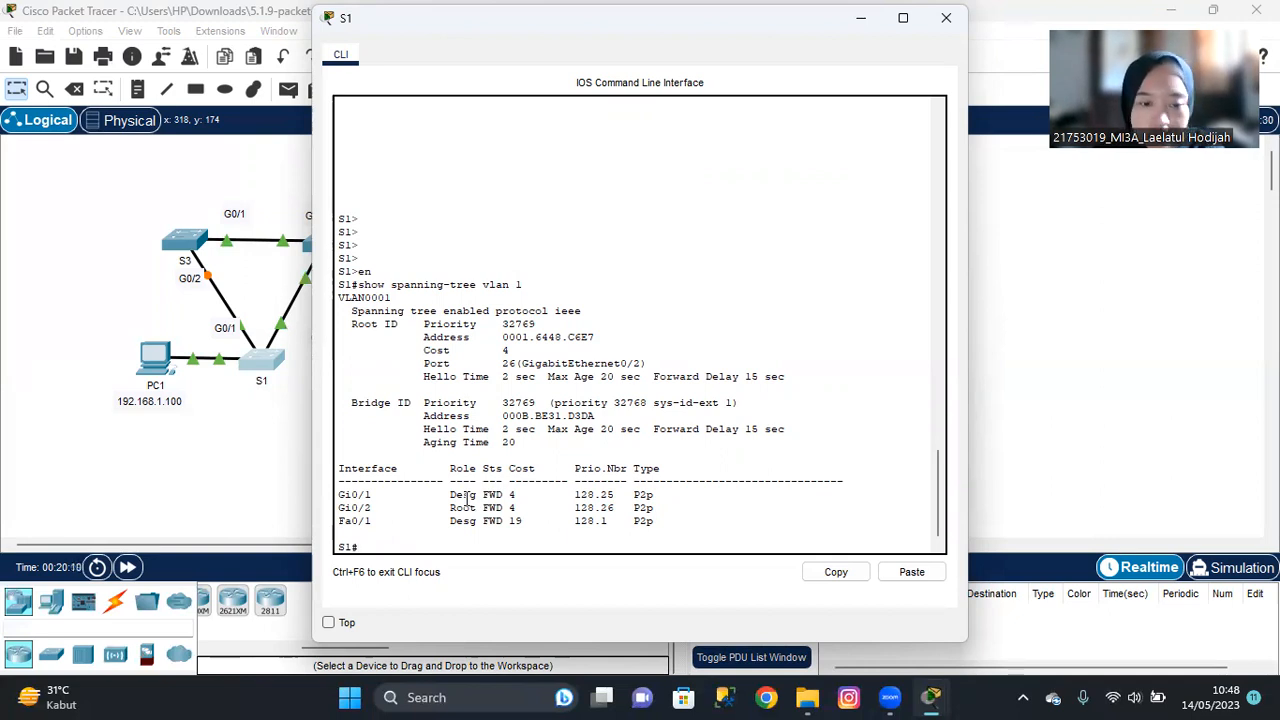
Step: Compare S1's G0/1 and G0/2 port entries with the Step 2 status table, and minimize both windows
left_click_drag(503, 494, 471, 495)
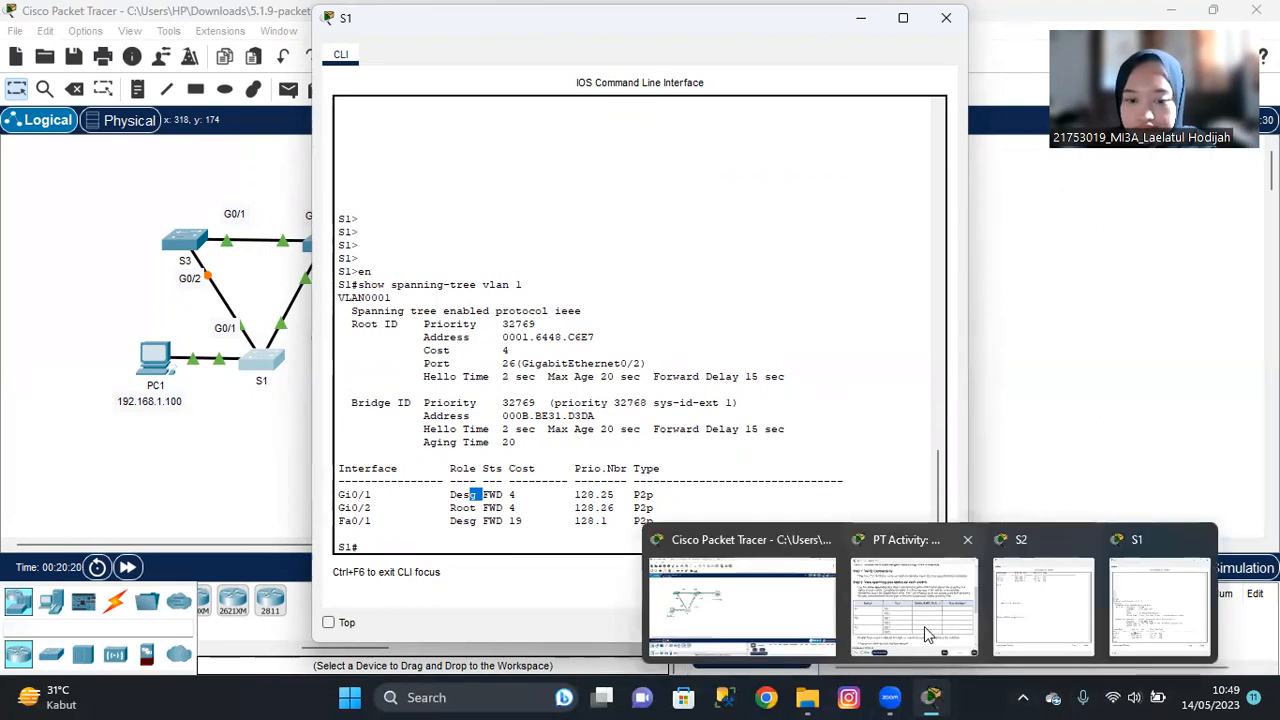
left_click(922, 590)
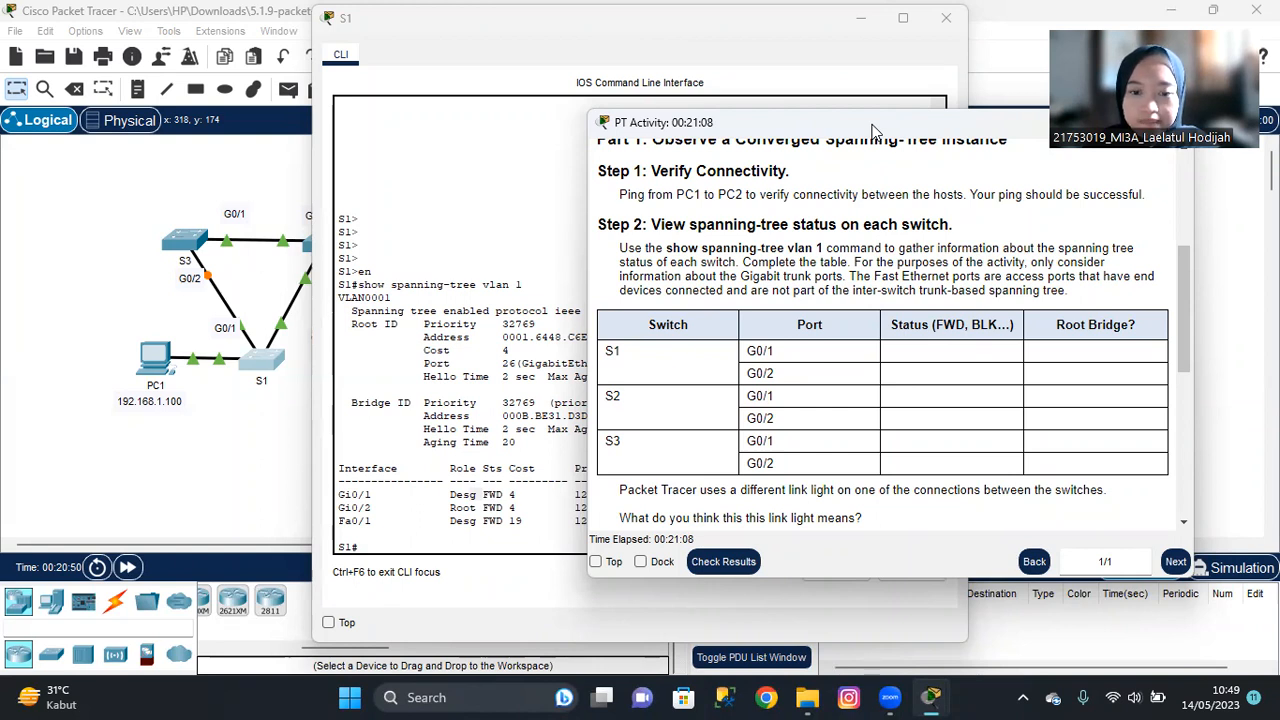
left_click_drag(872, 130, 732, 132)
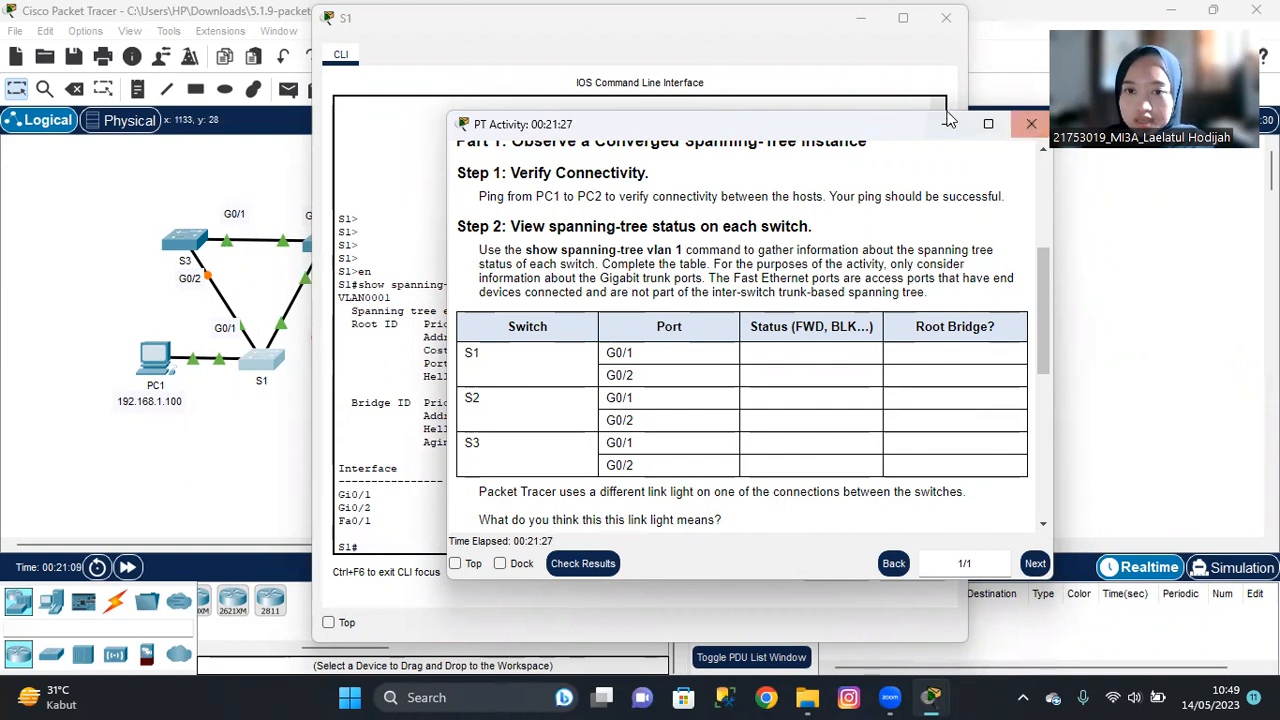
scroll(731, 388, "down", 1)
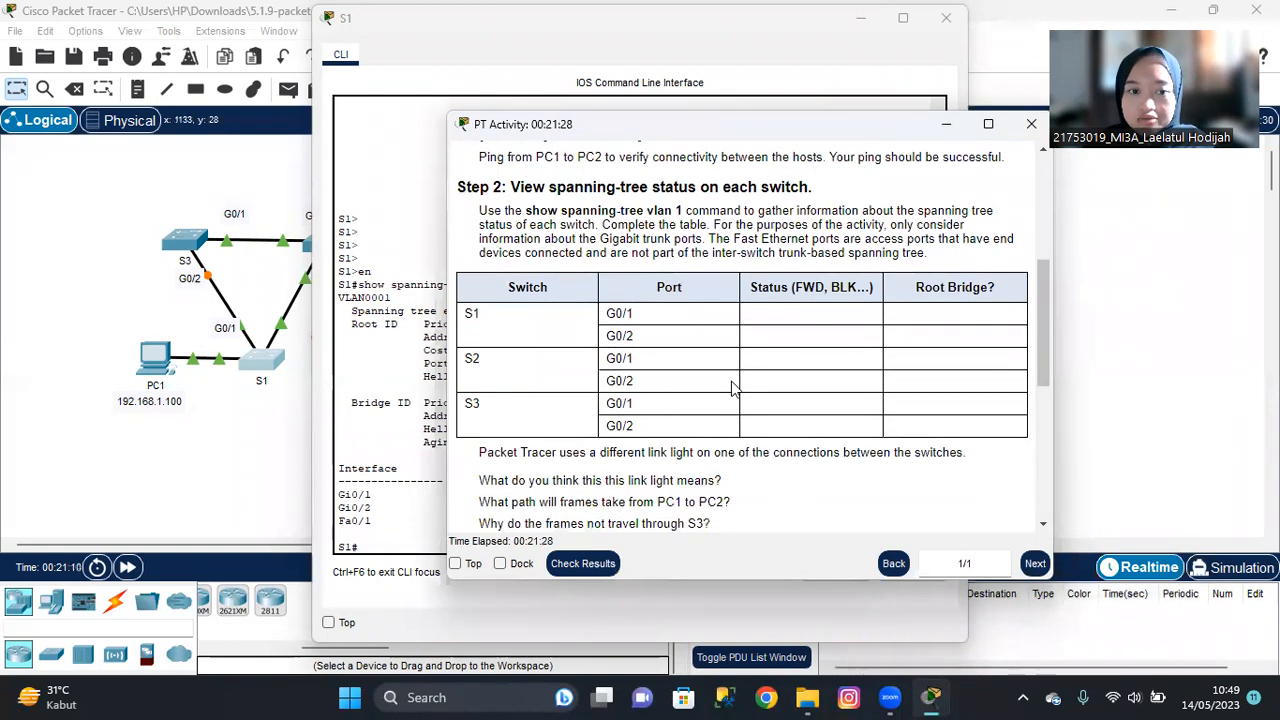
left_click(946, 126)
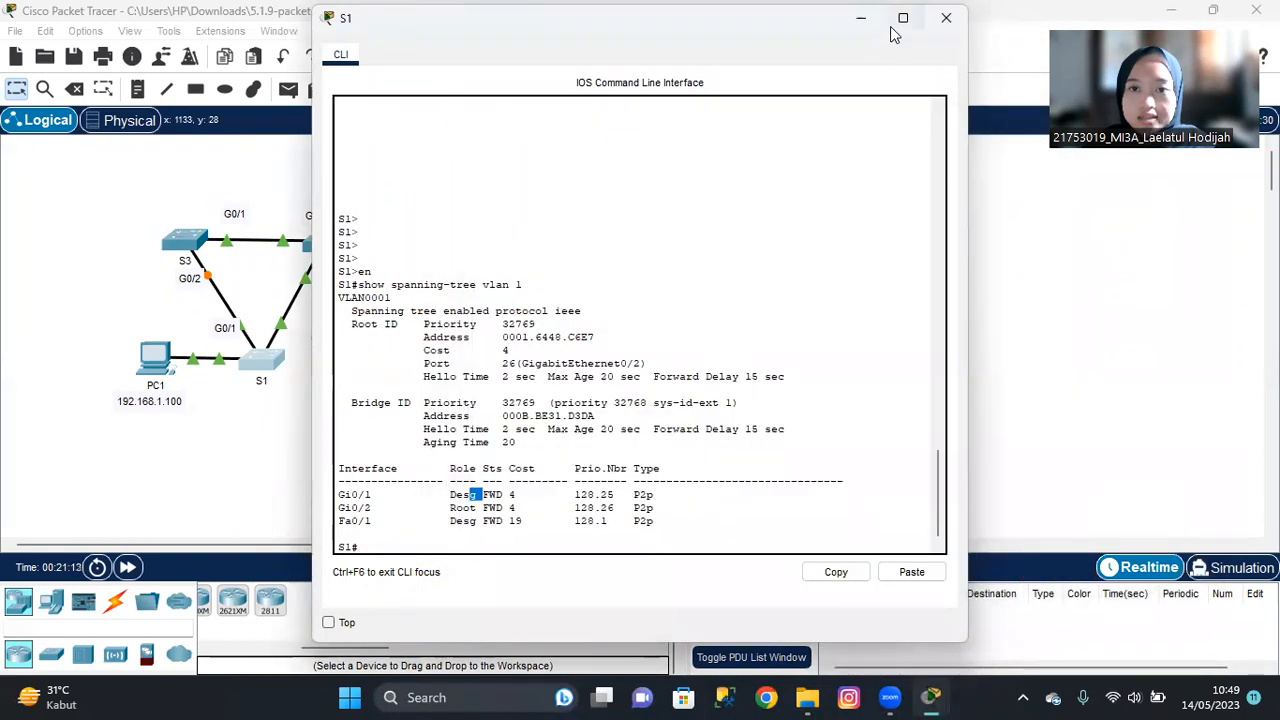
left_click(860, 18)
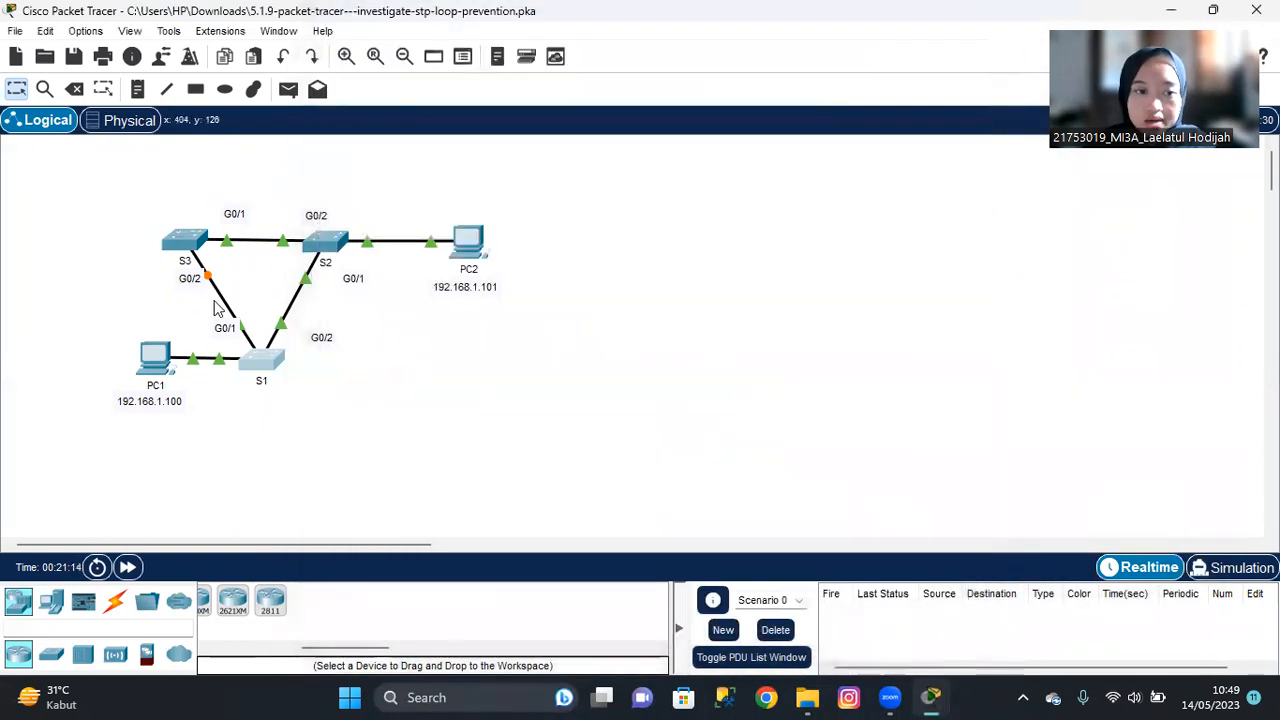
Step: Open switch S2's CLI and enter privileged EXEC mode with "en"
left_click(328, 243)
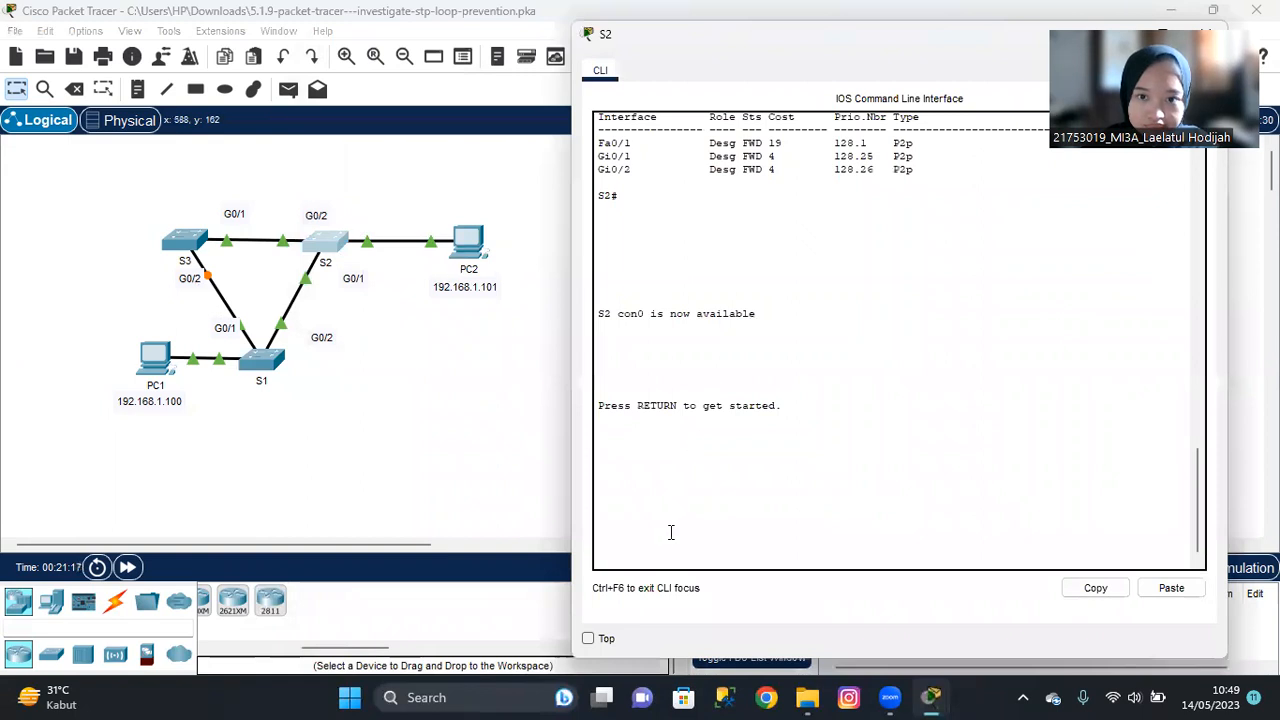
key("Return")
key("Return")
key("Return")
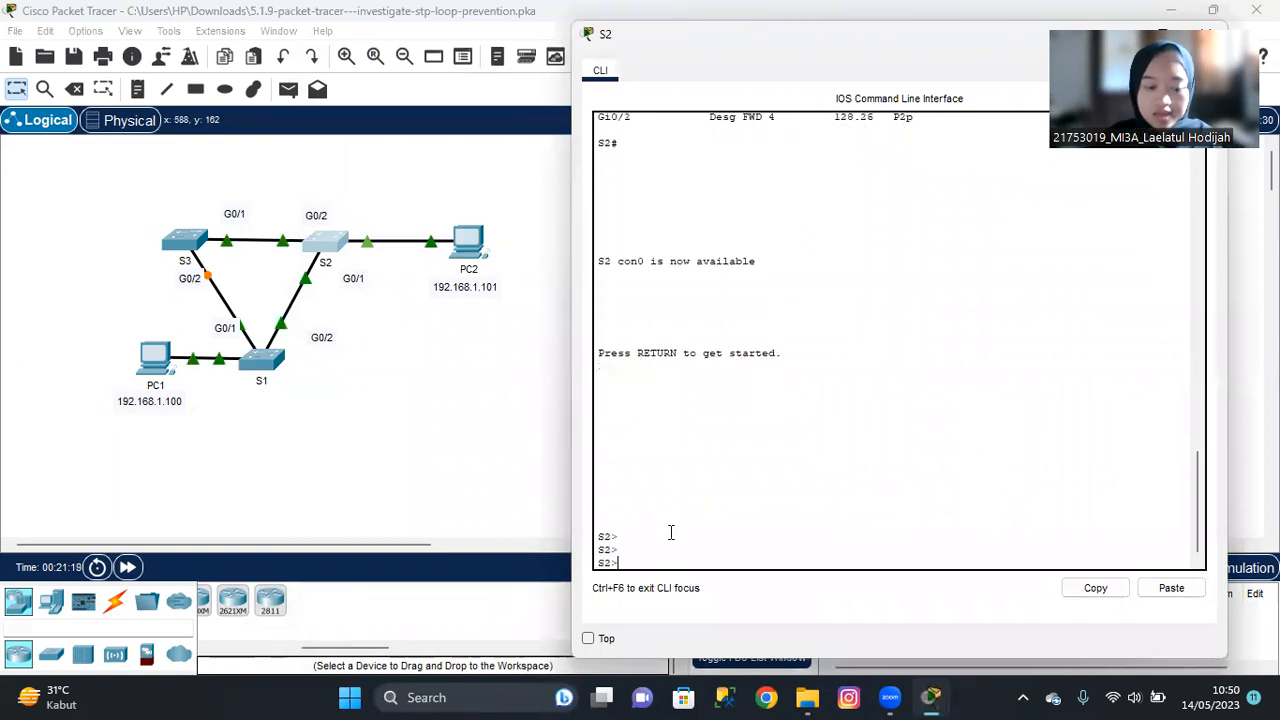
type("en")
key("Return")
Step: Run "show spanning-tree vlan 1" on S2 to display its spanning-tree status
type("sho")
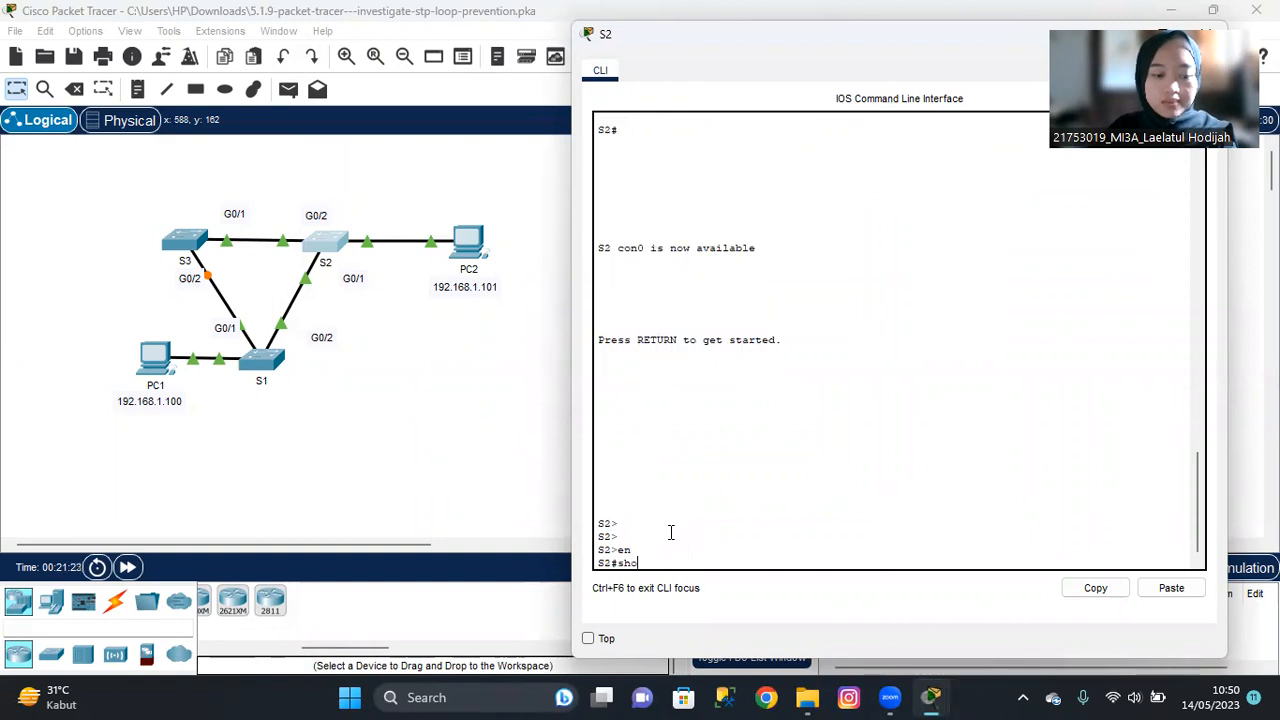
type("w sp")
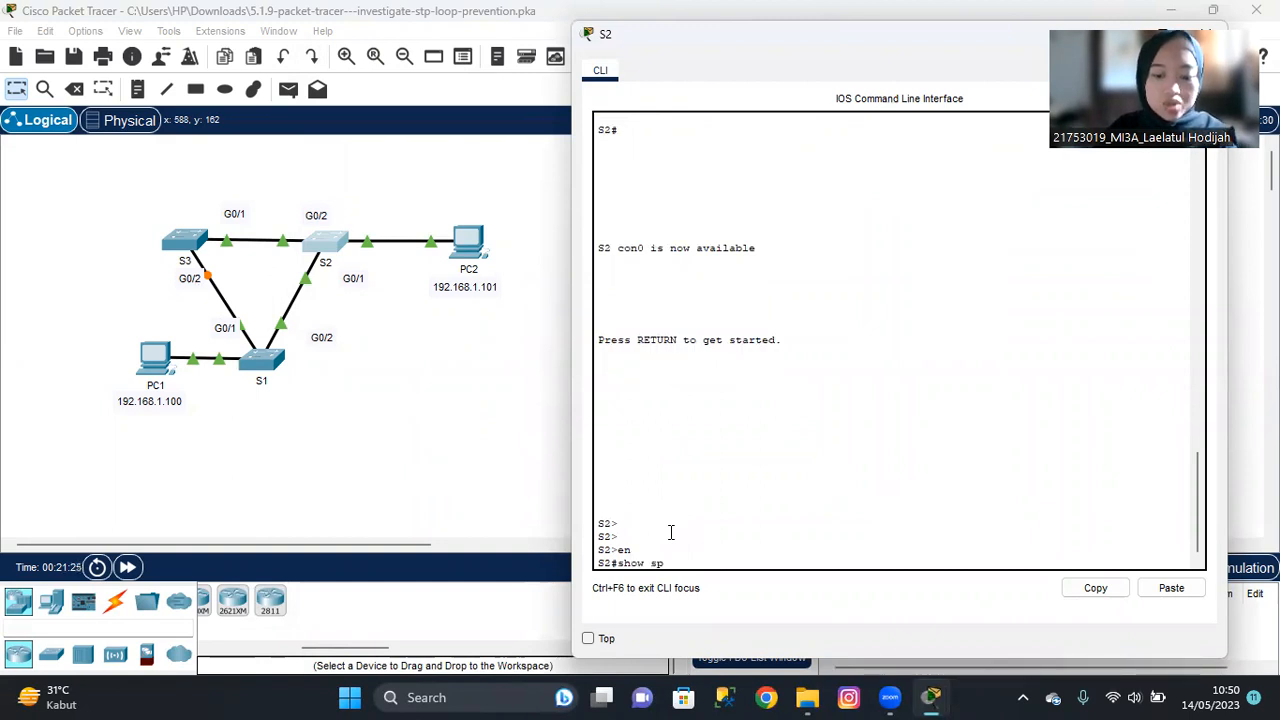
type("anning")
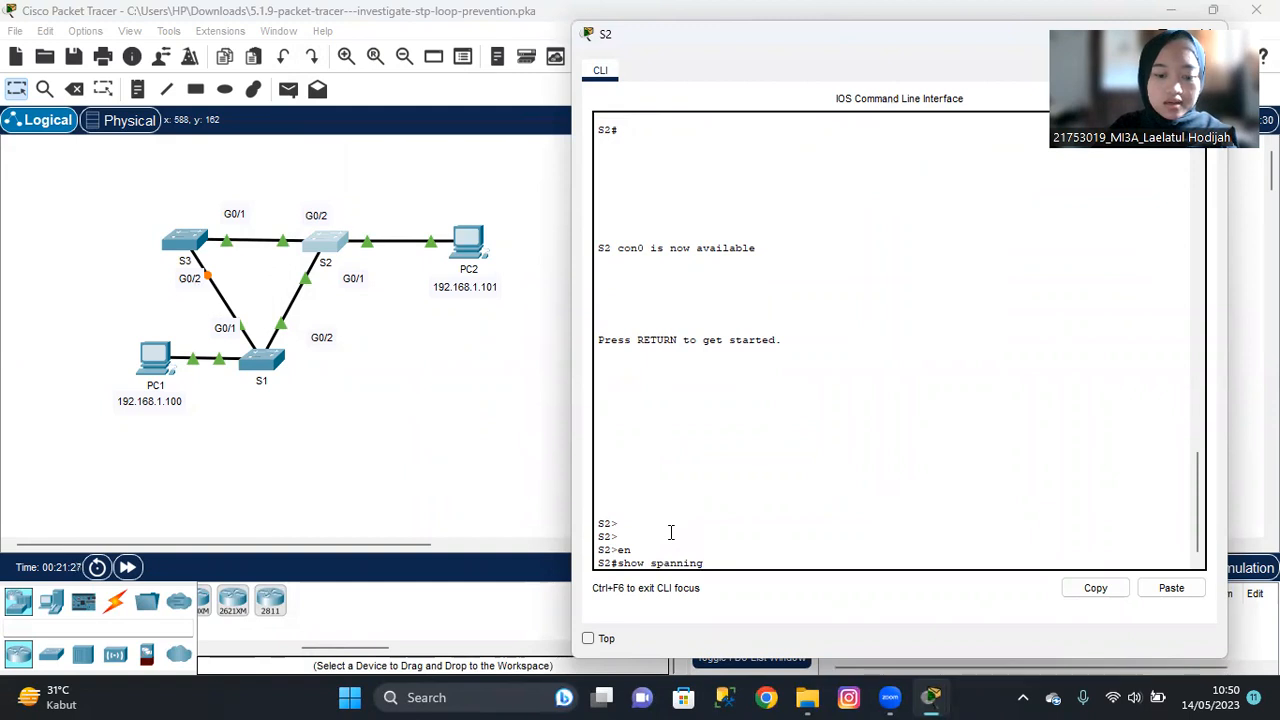
type("-tree vlan")
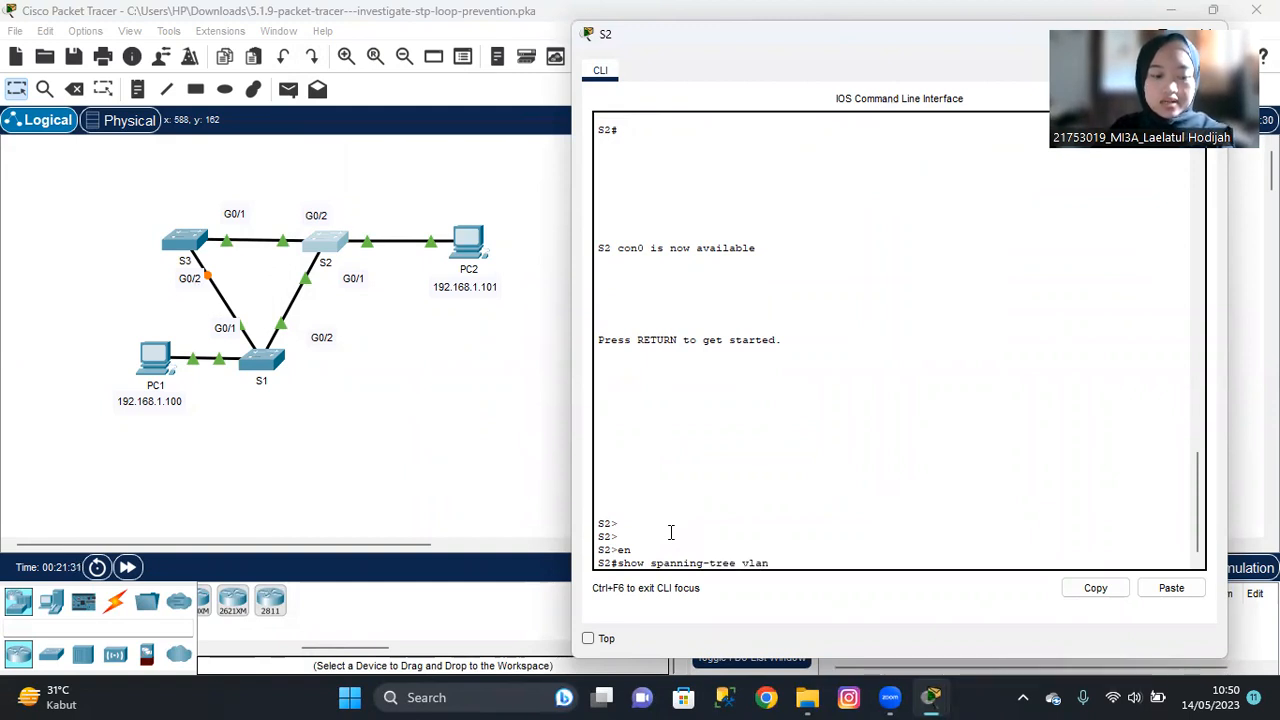
type(" 1")
key("Return")
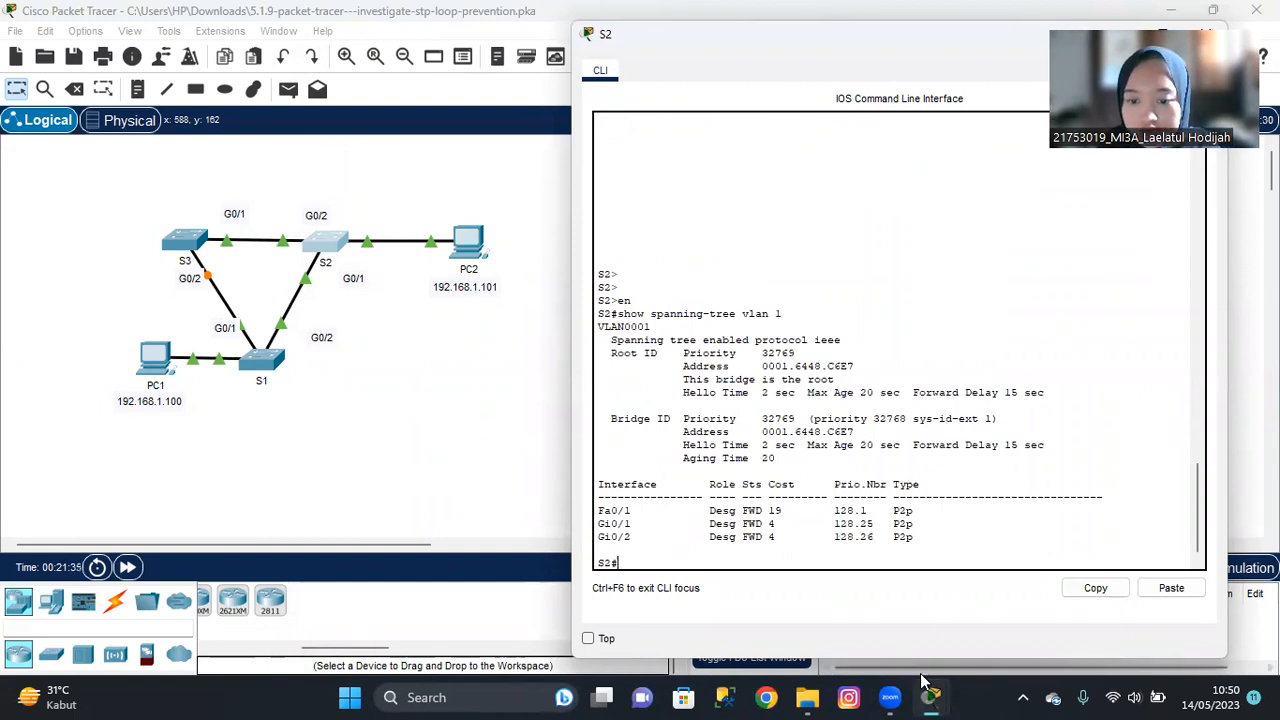
Step: Compare S2's output with the Step 2 table, highlight its root bridge line, and return to the topology
mouse_move(930, 695)
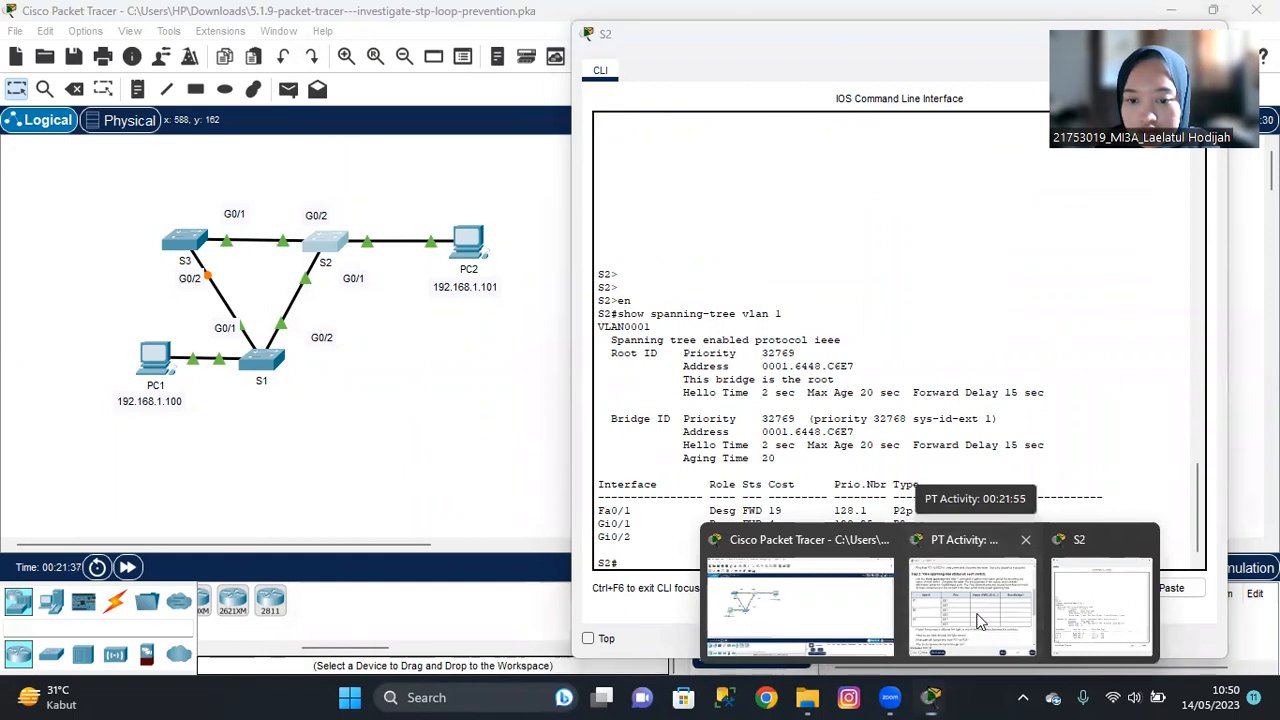
left_click(1033, 615)
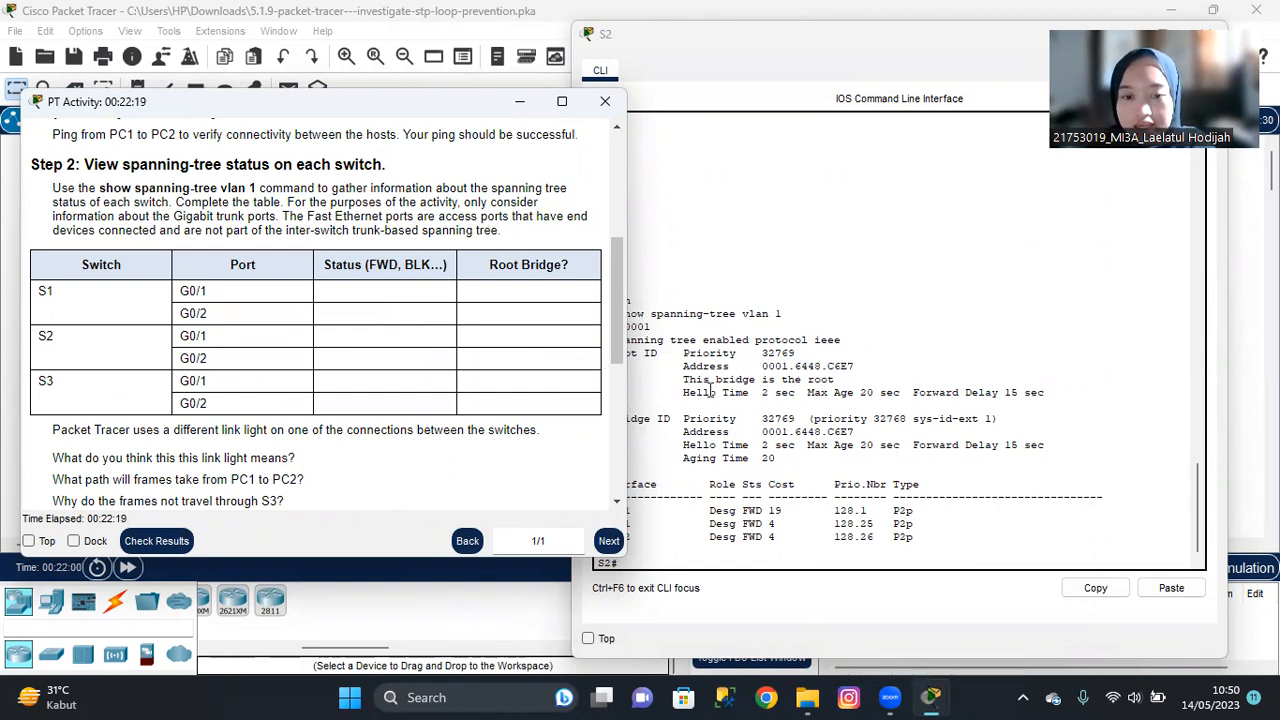
left_click_drag(684, 380, 833, 380)
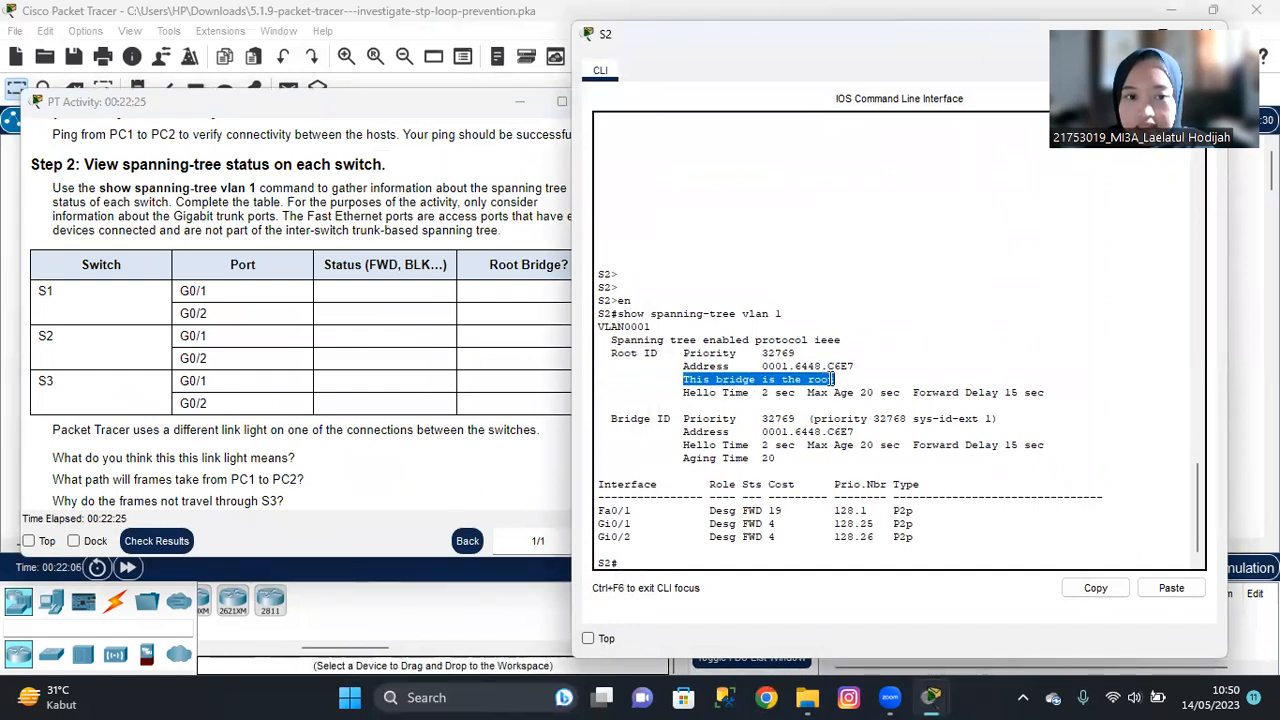
left_click_drag(833, 380, 841, 367)
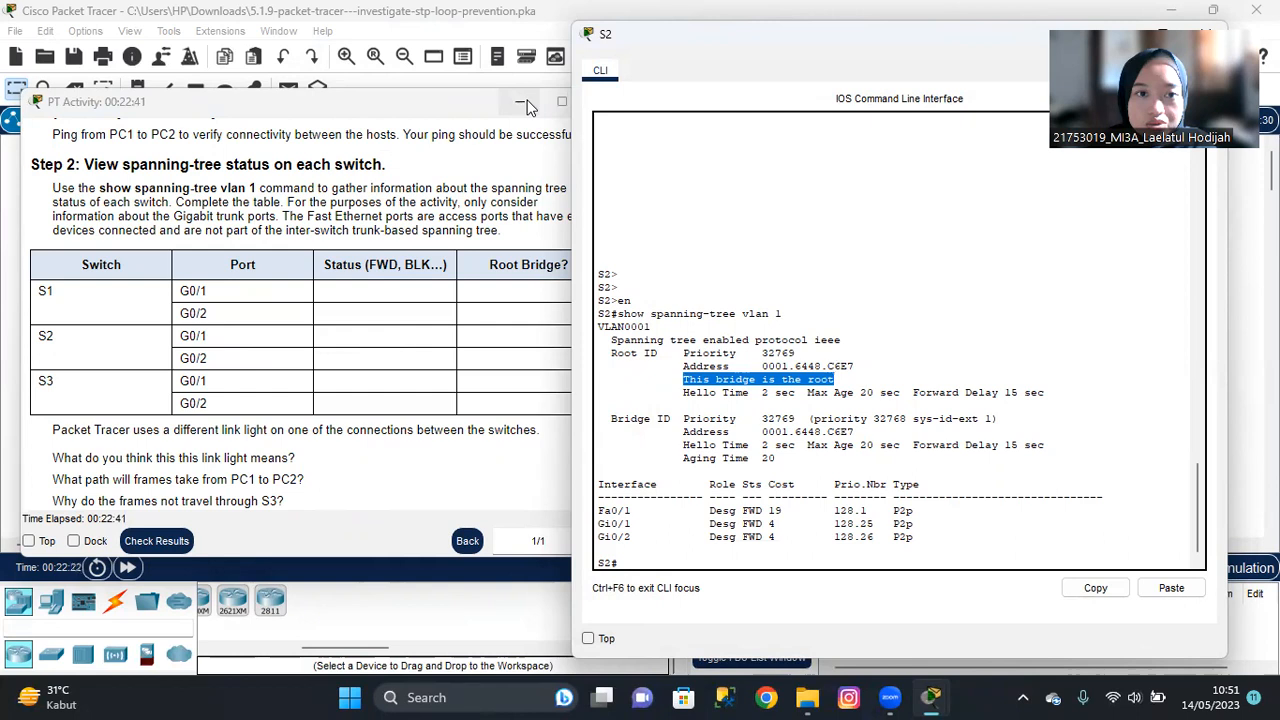
left_click(402, 87)
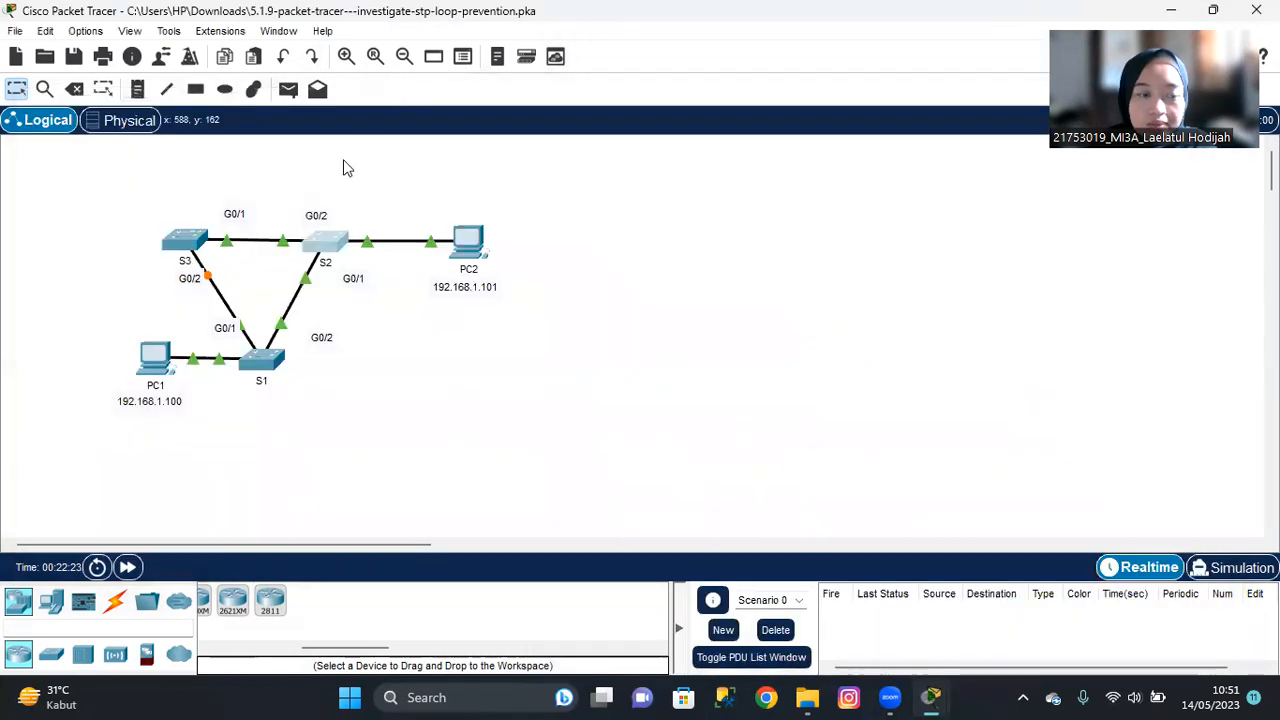
Step: Open switch S3's CLI and enter privileged EXEC mode with "en"
left_click(182, 247)
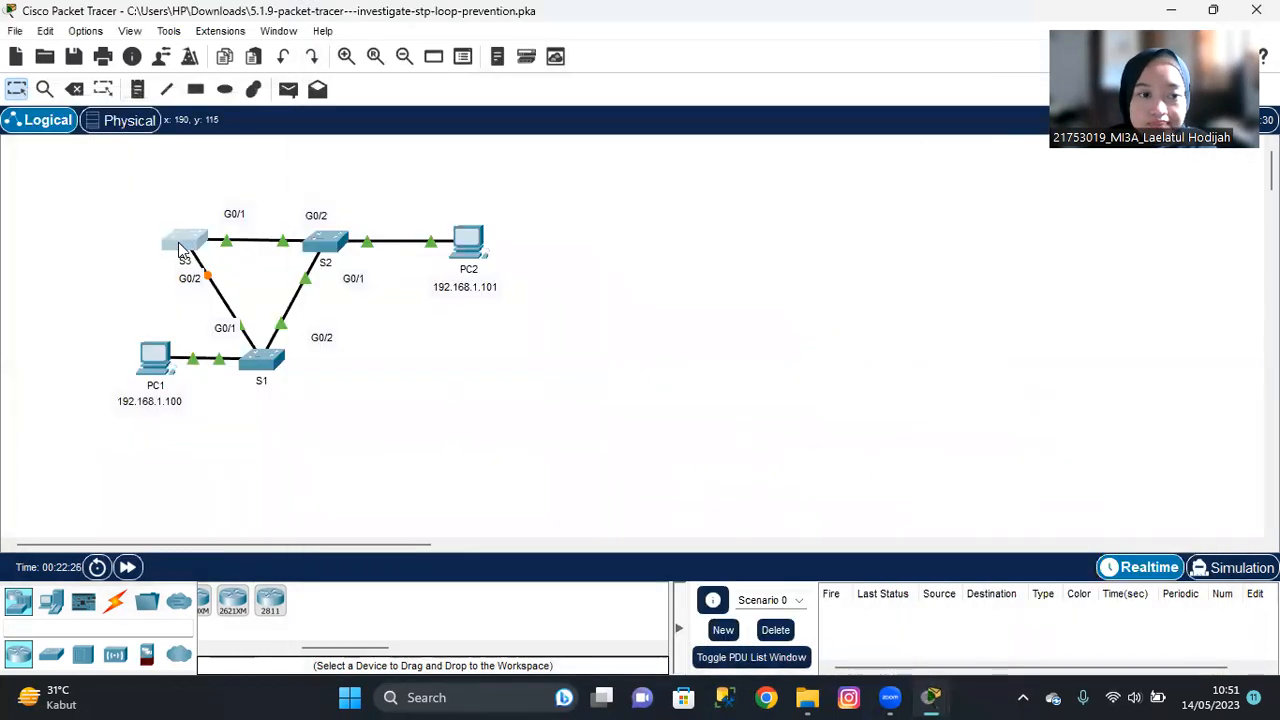
left_click(437, 489)
key("Return")
key("Return")
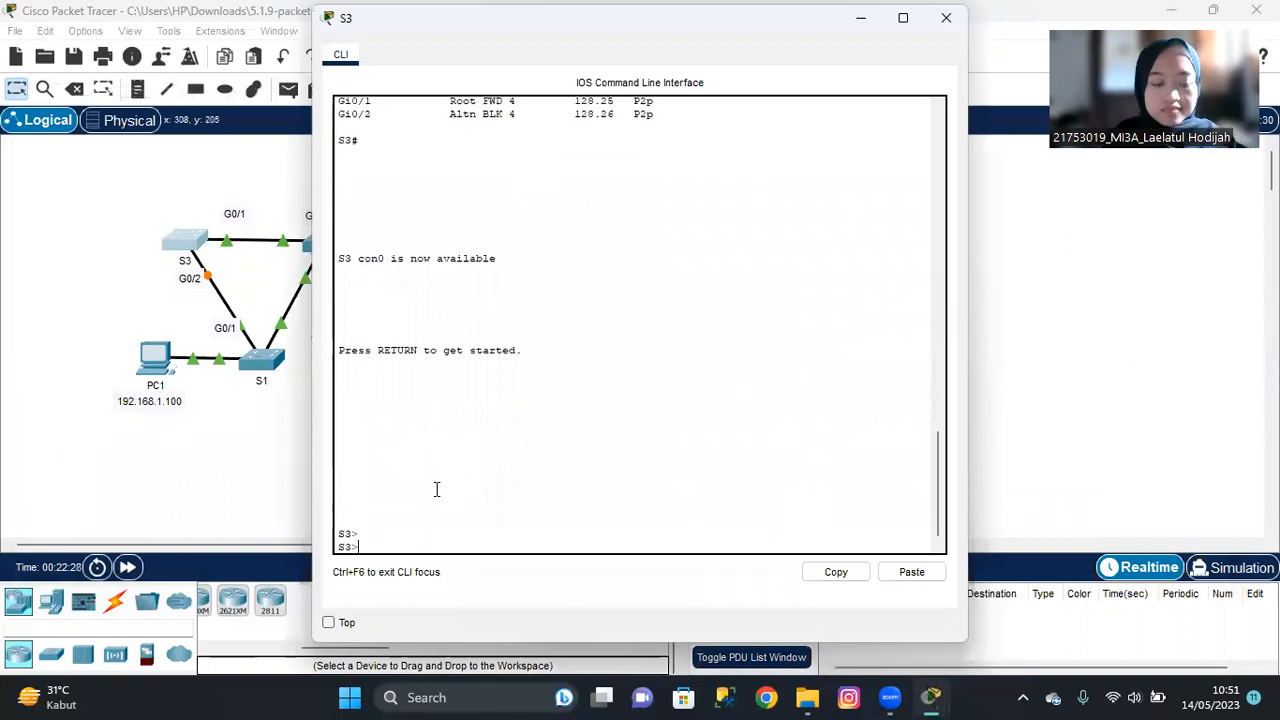
type("en")
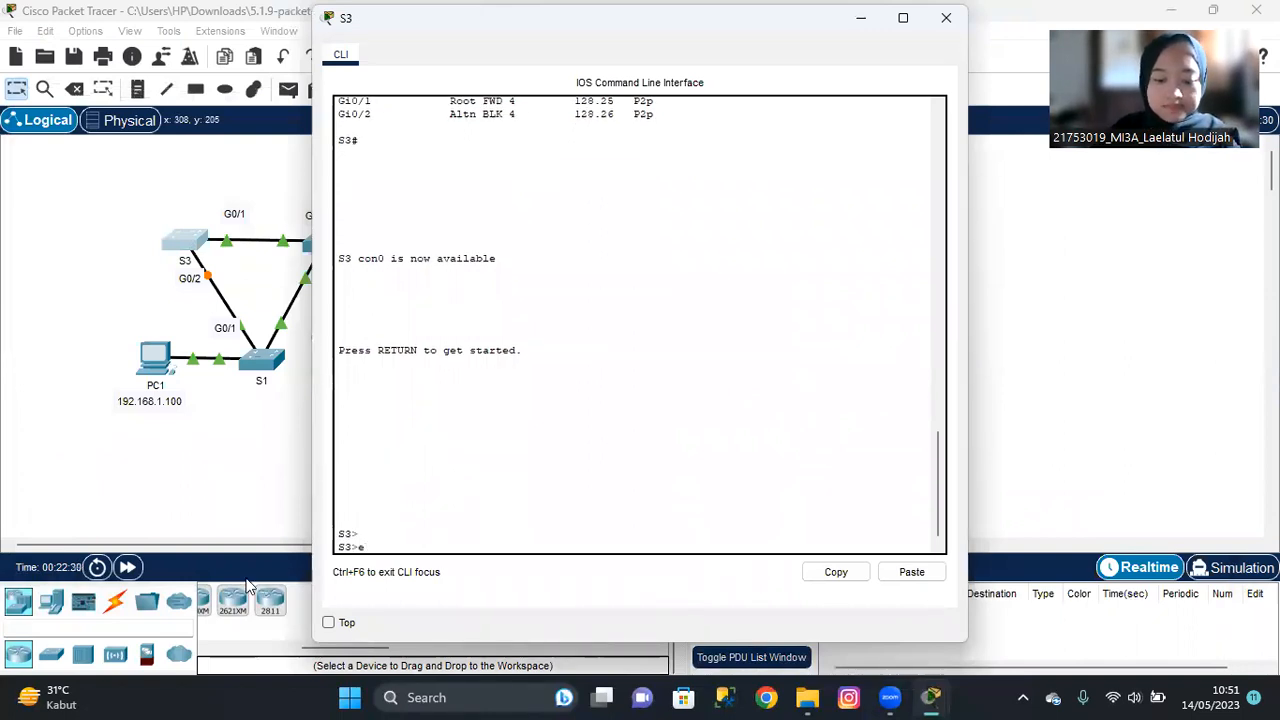
key("Return")
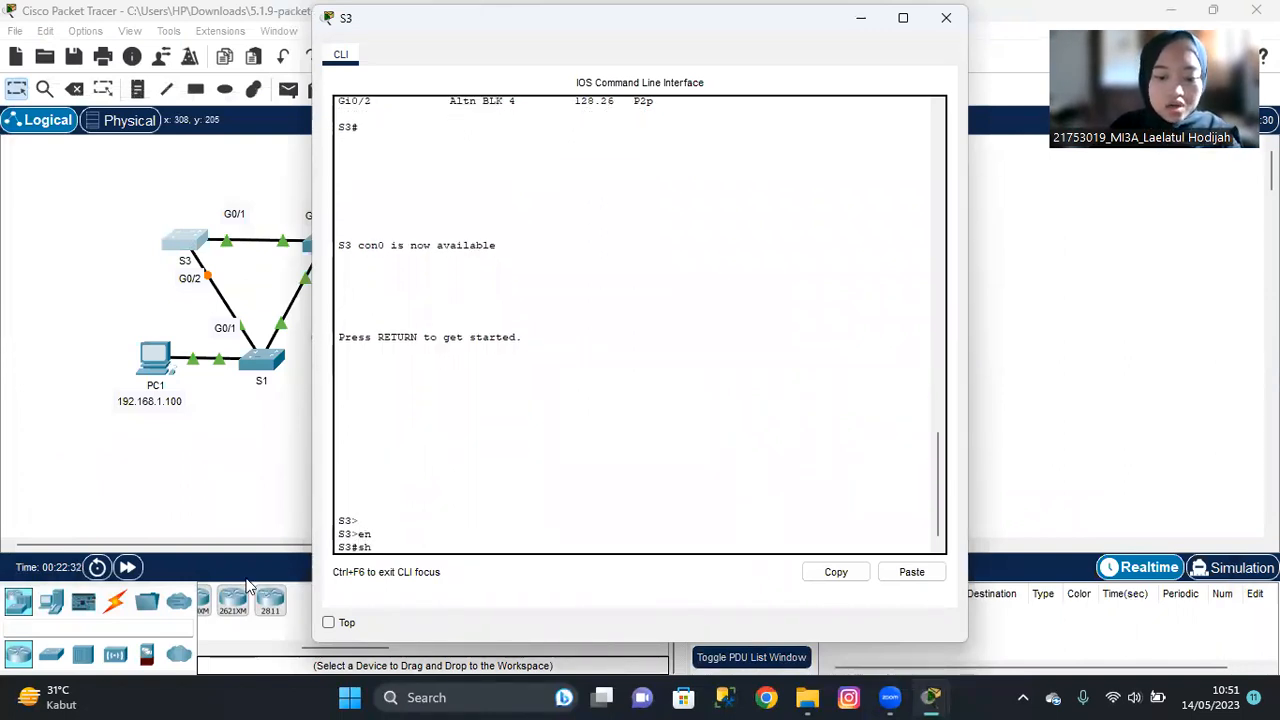
Step: Run "show spanning-tree vlan 1" on S3 to display its spanning-tree status
type("show spanning")
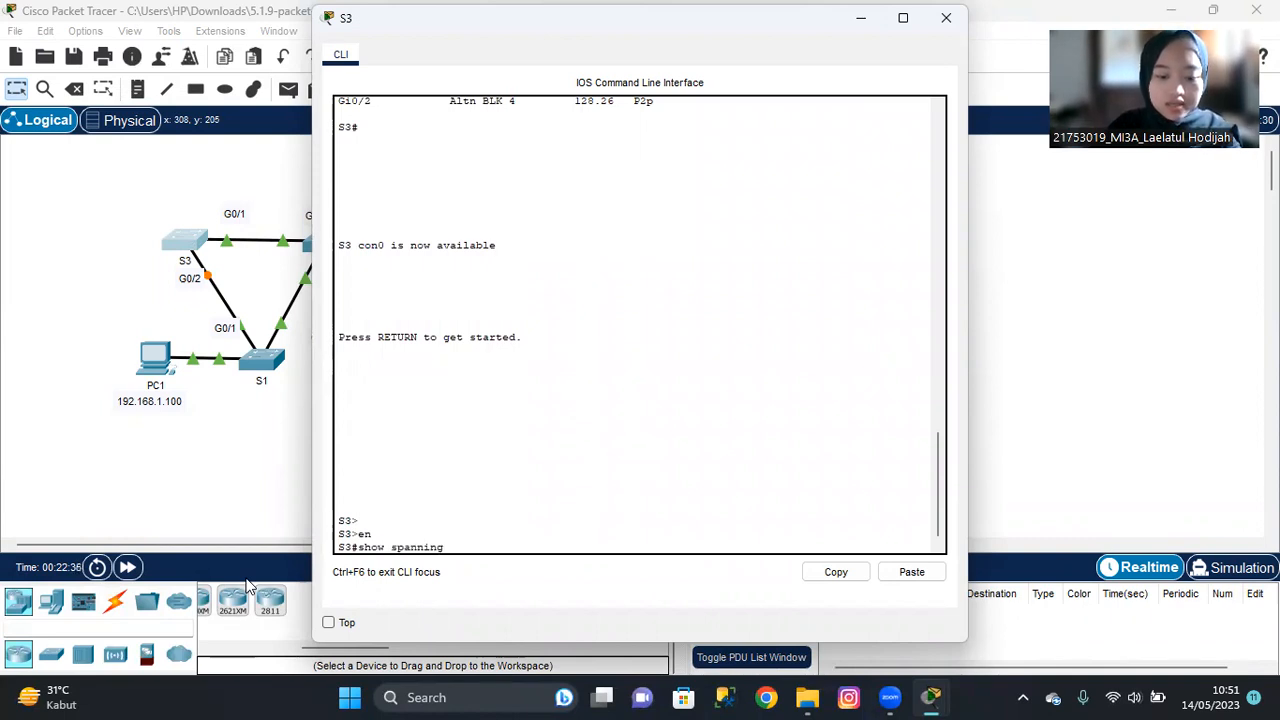
type("-tree")
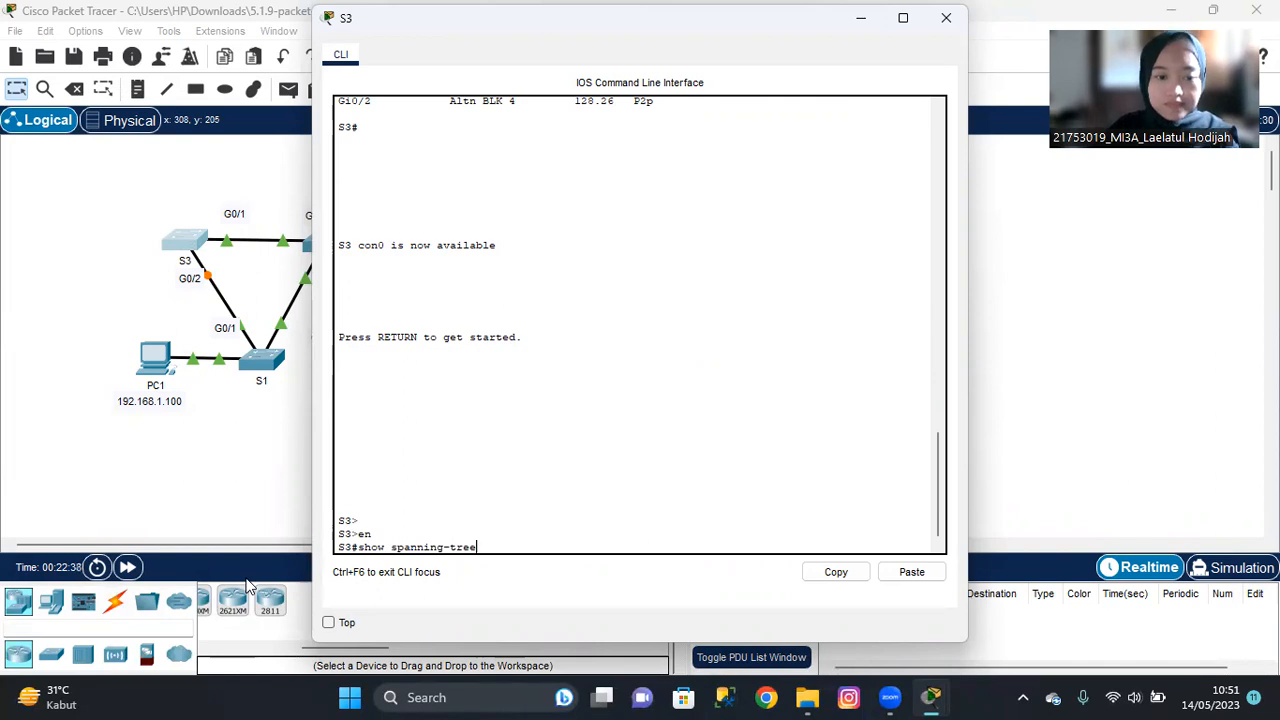
type(" vlan 1")
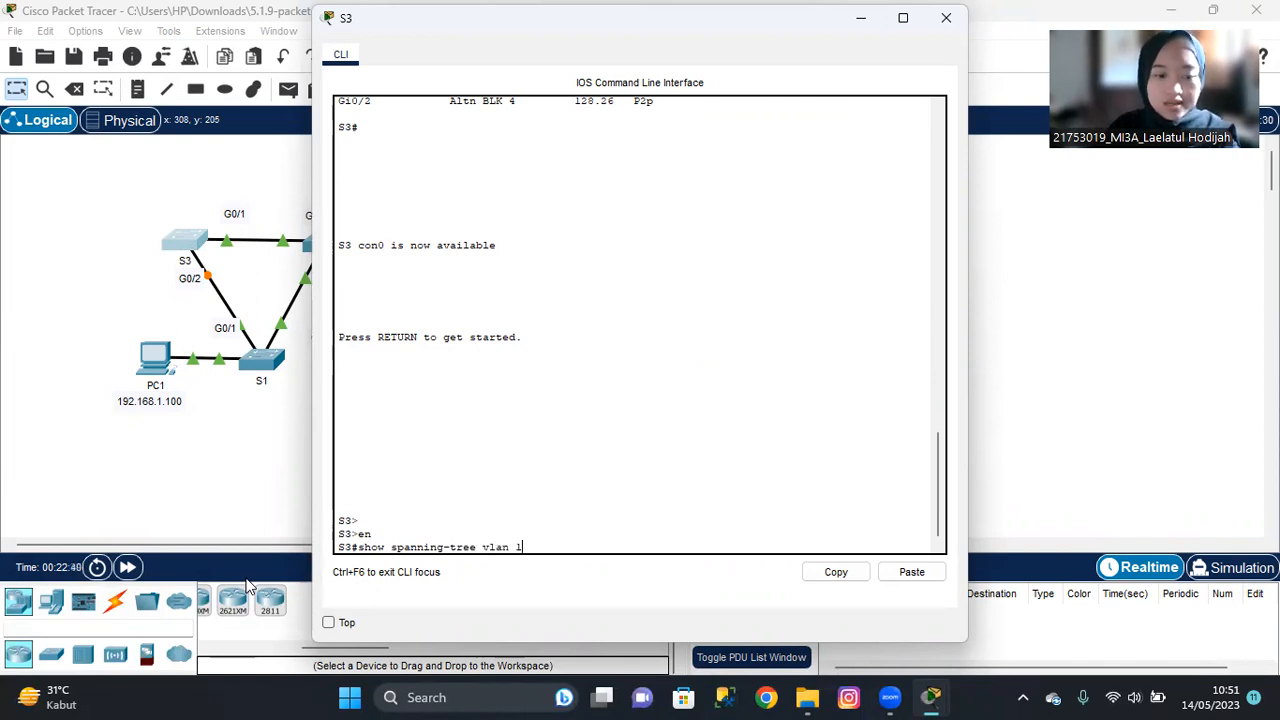
key("Return")
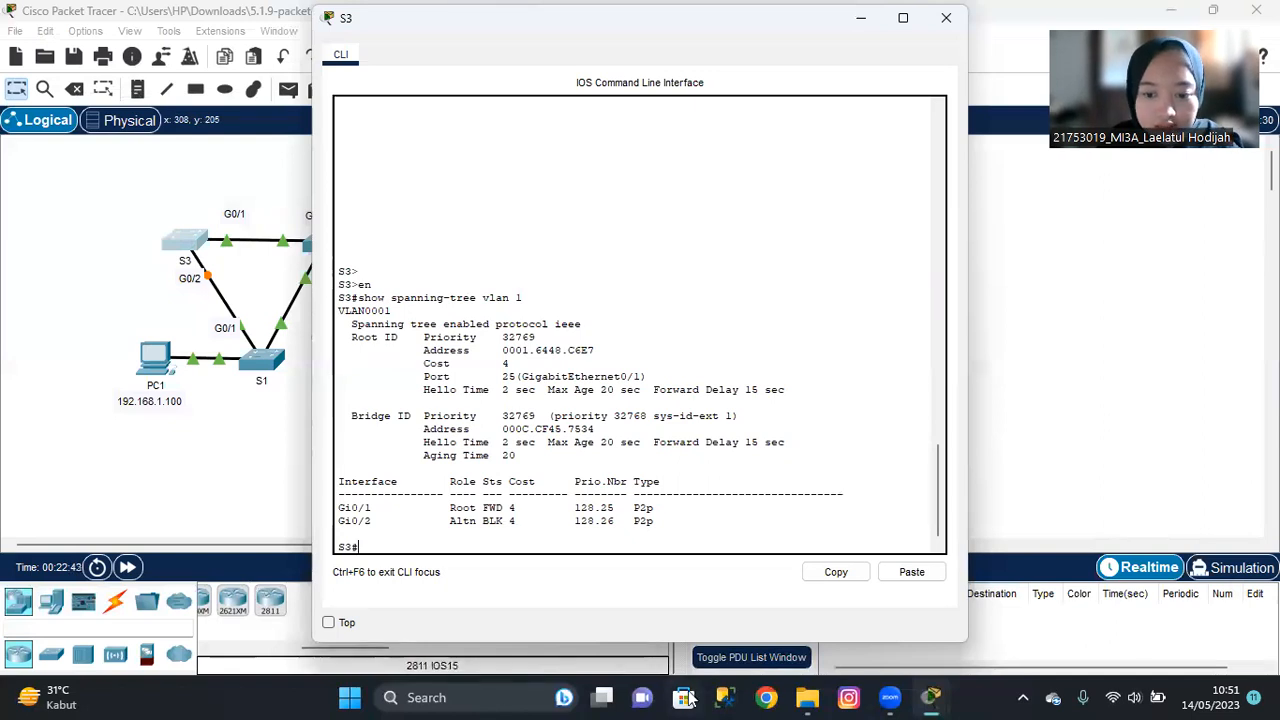
Step: Place the activity instructions beside S3's output and highlight the Gi0/1 and Gi0/2 entries in the CLI
mouse_move(930, 698)
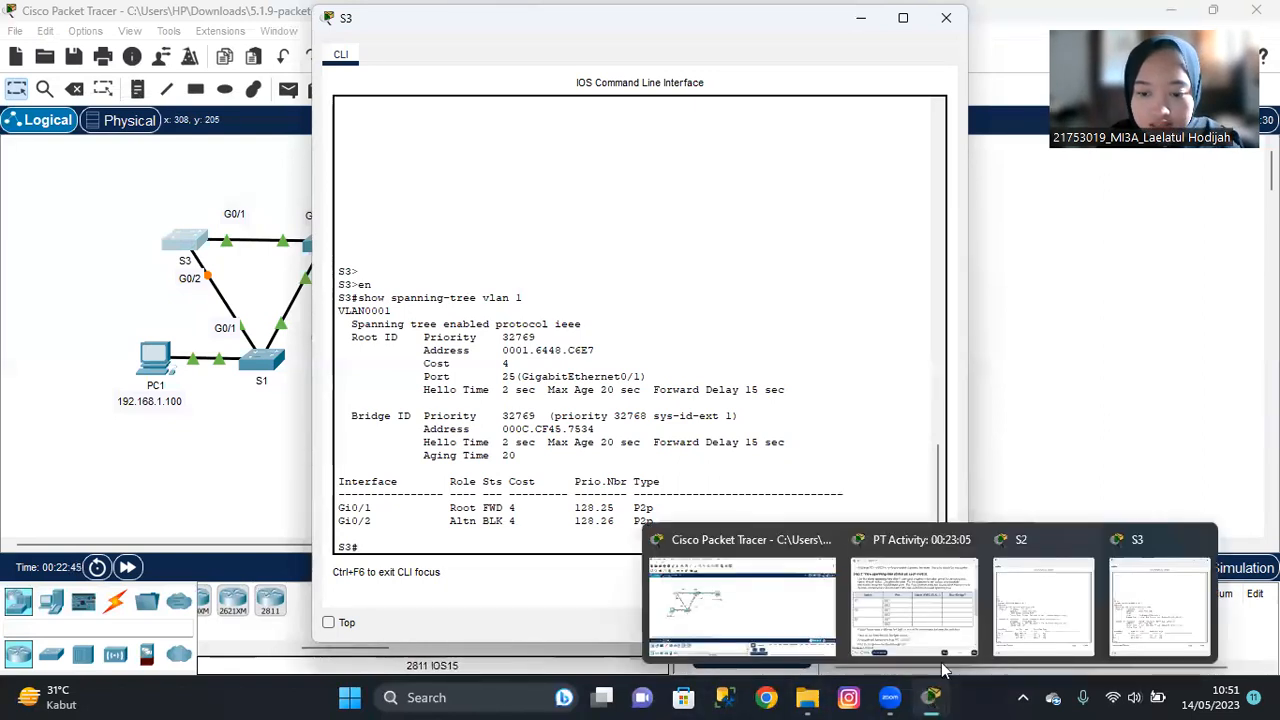
left_click(940, 617)
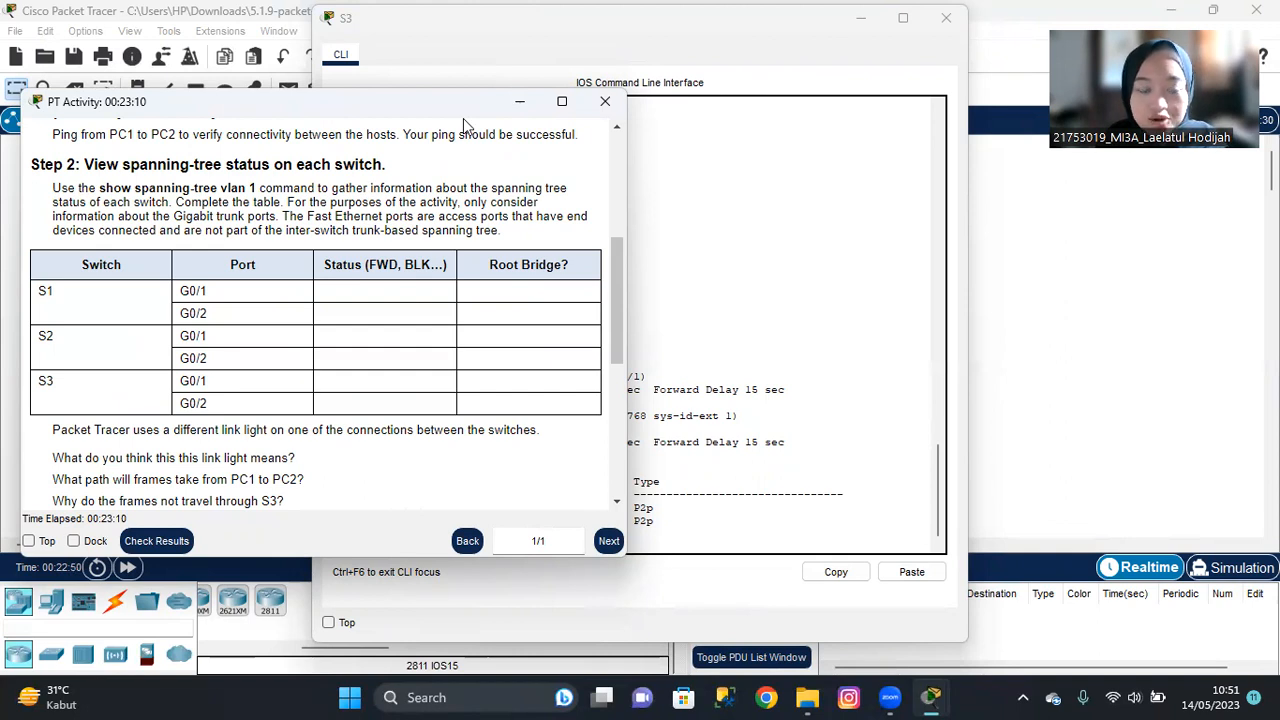
left_click_drag(463, 118, 1071, 117)
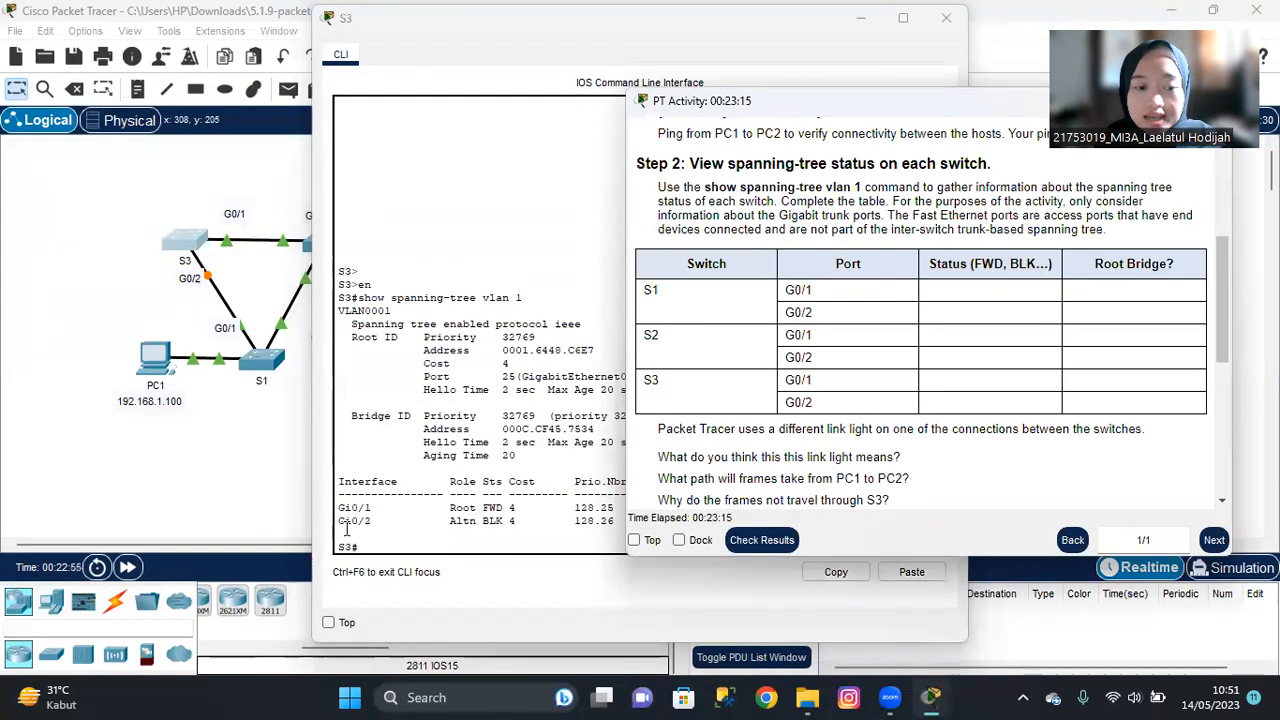
left_click_drag(340, 511, 519, 511)
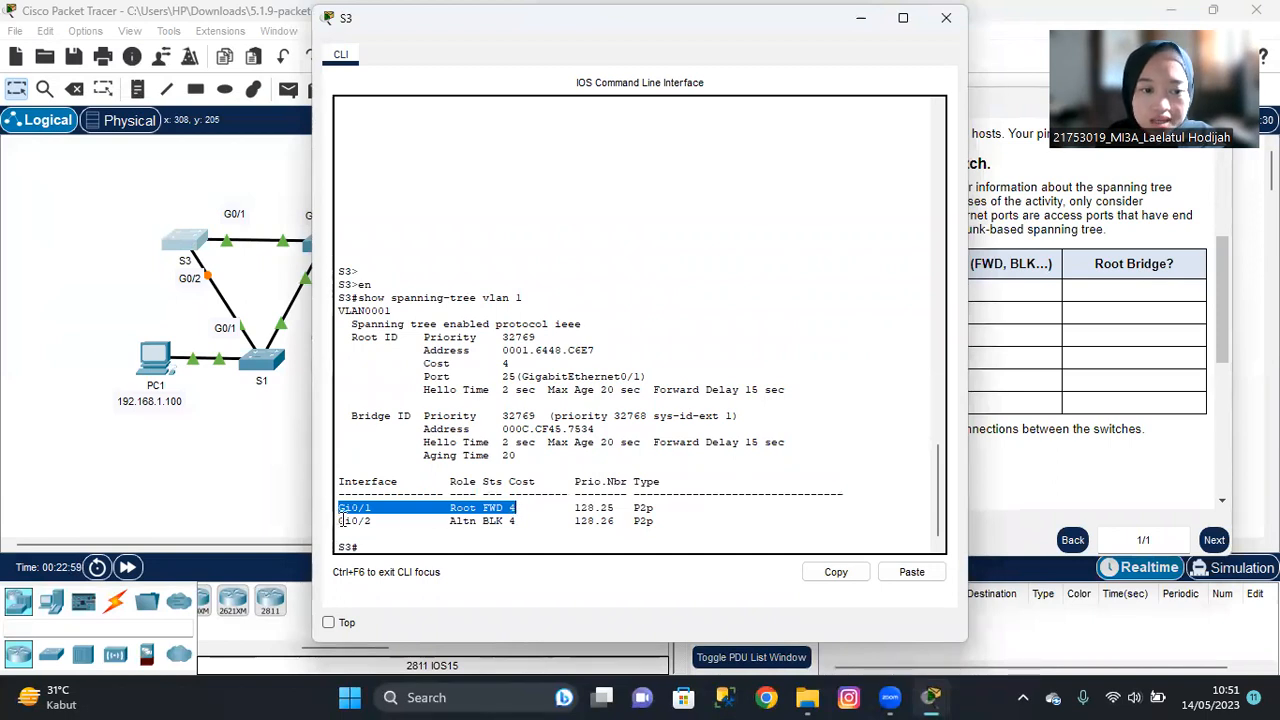
left_click_drag(340, 520, 524, 520)
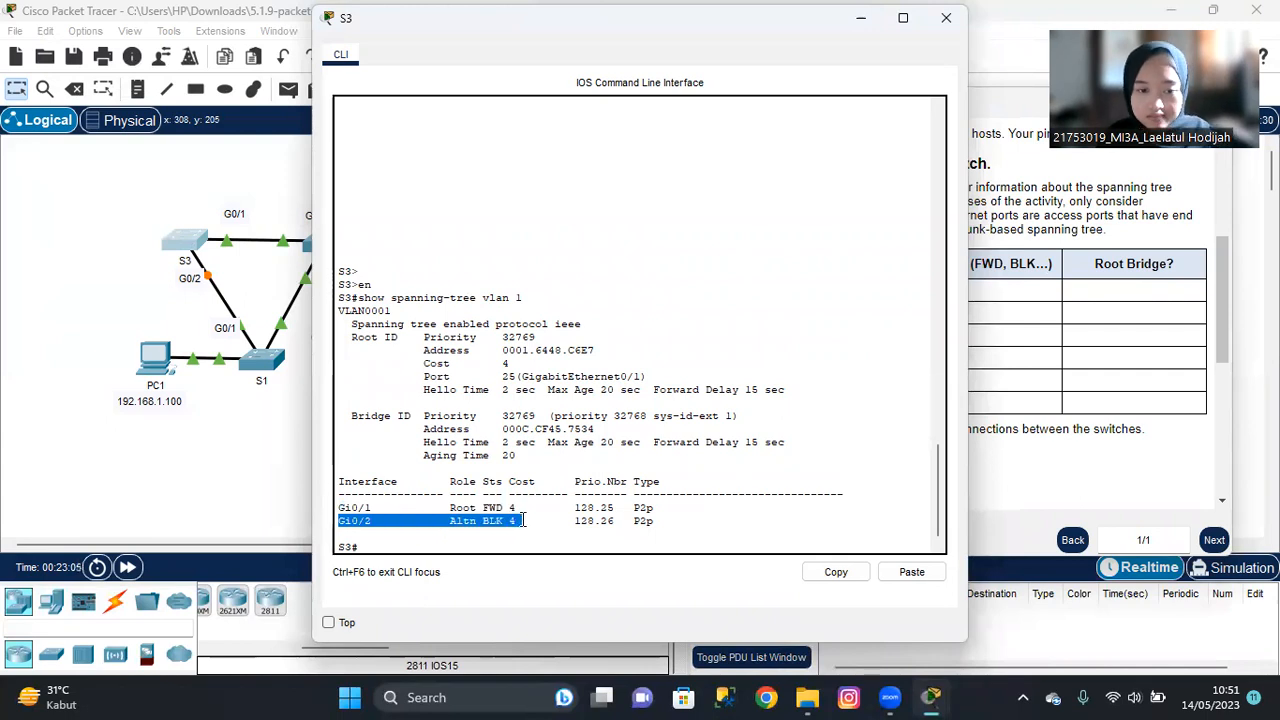
Step: Match S3's G0/1 and G0/2 statuses to its rows in the Step 2 table, and return to the topology
mouse_move(930, 698)
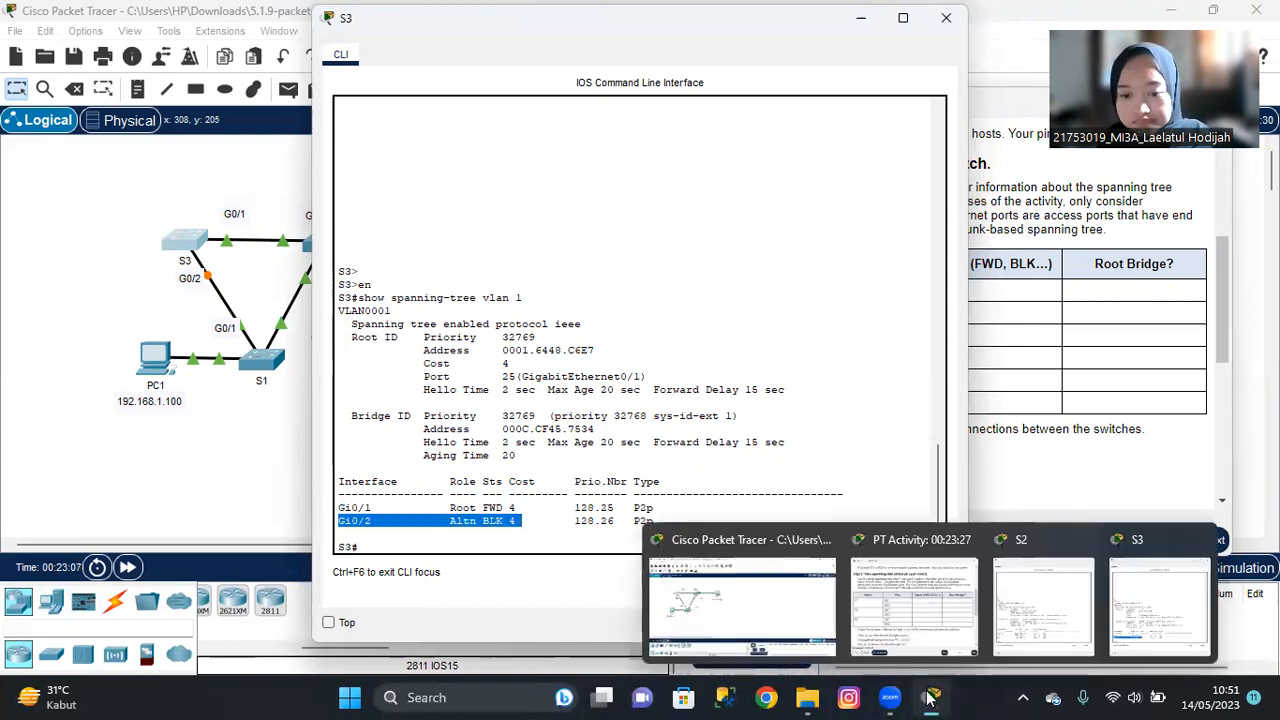
left_click(920, 628)
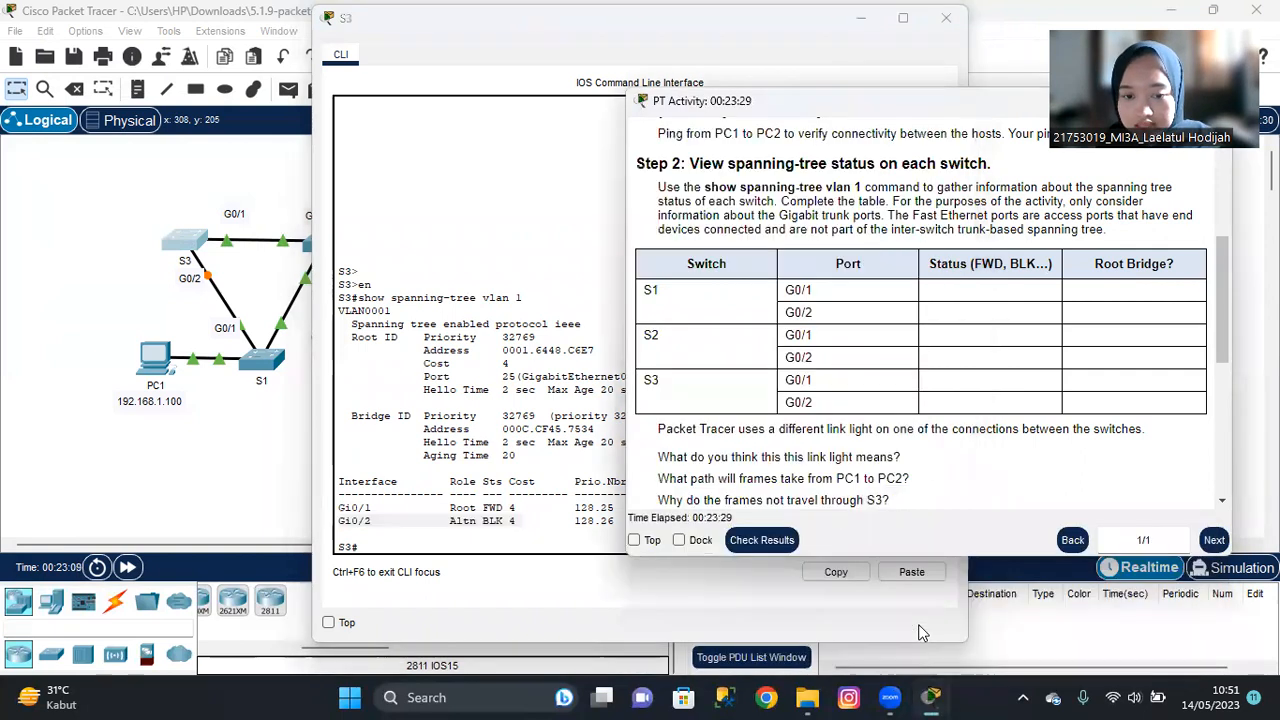
left_click_drag(798, 380, 985, 386)
left_click(966, 386)
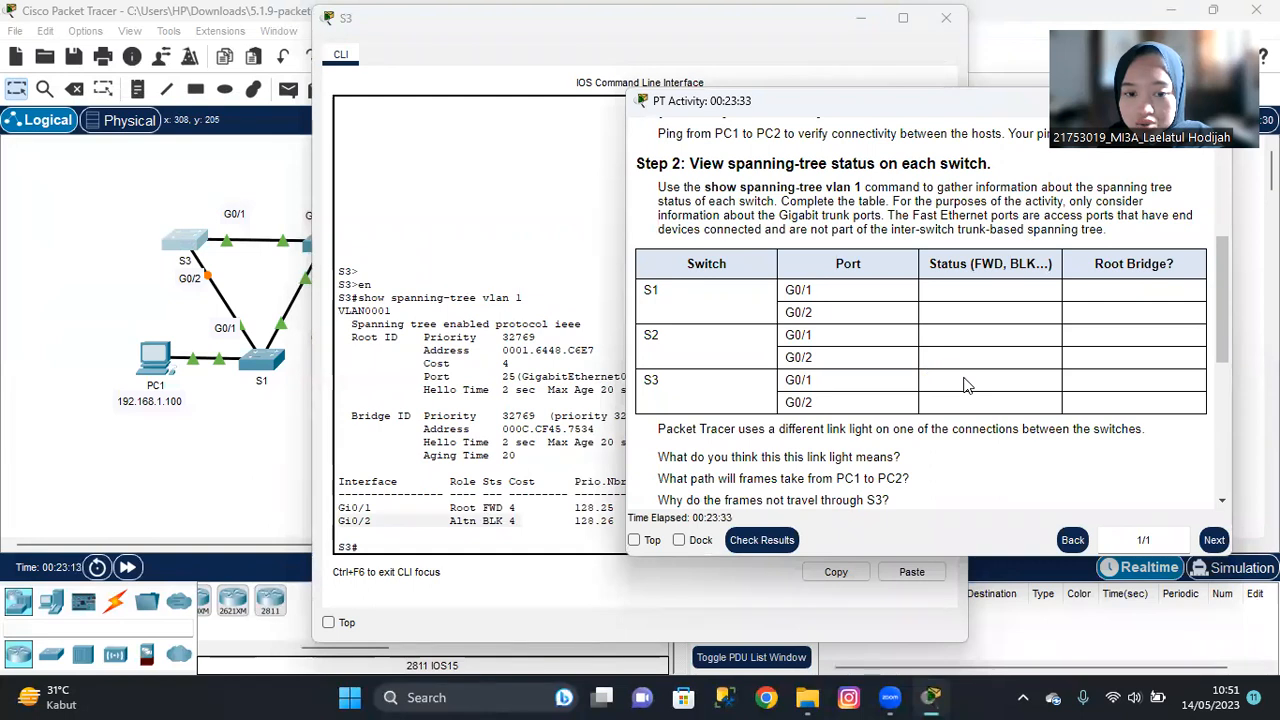
left_click_drag(852, 403, 996, 402)
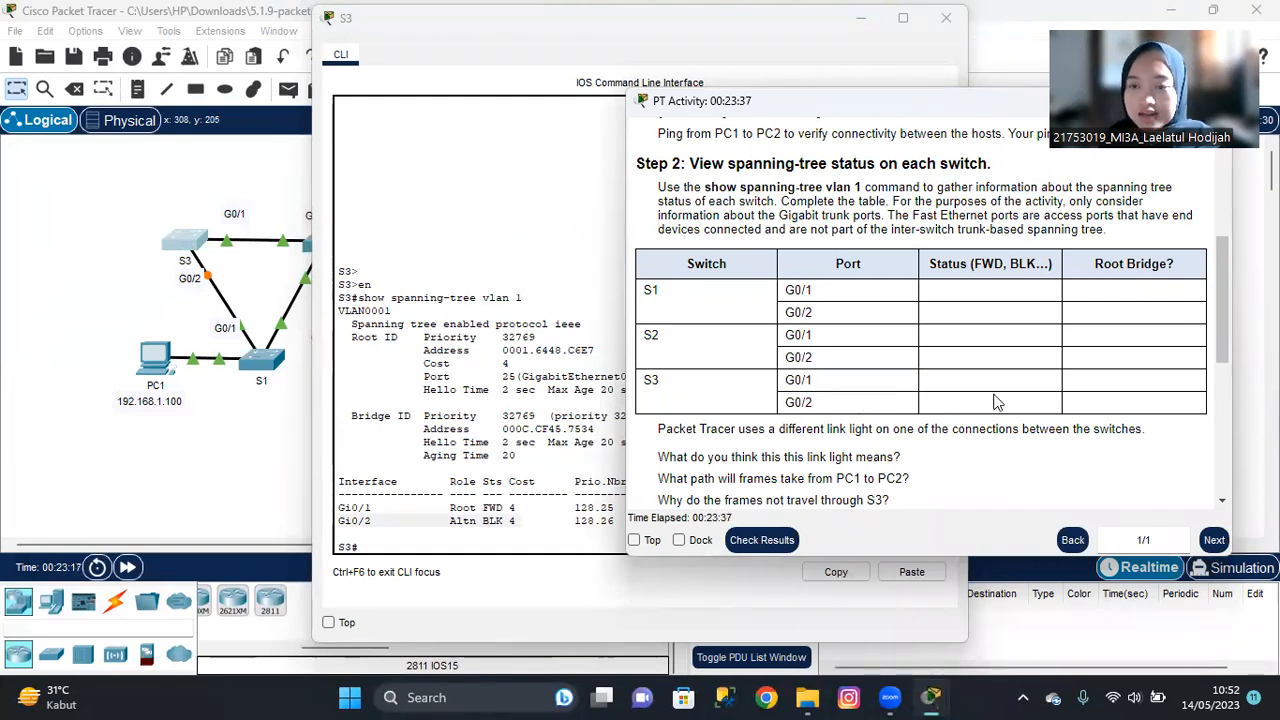
left_click(268, 437)
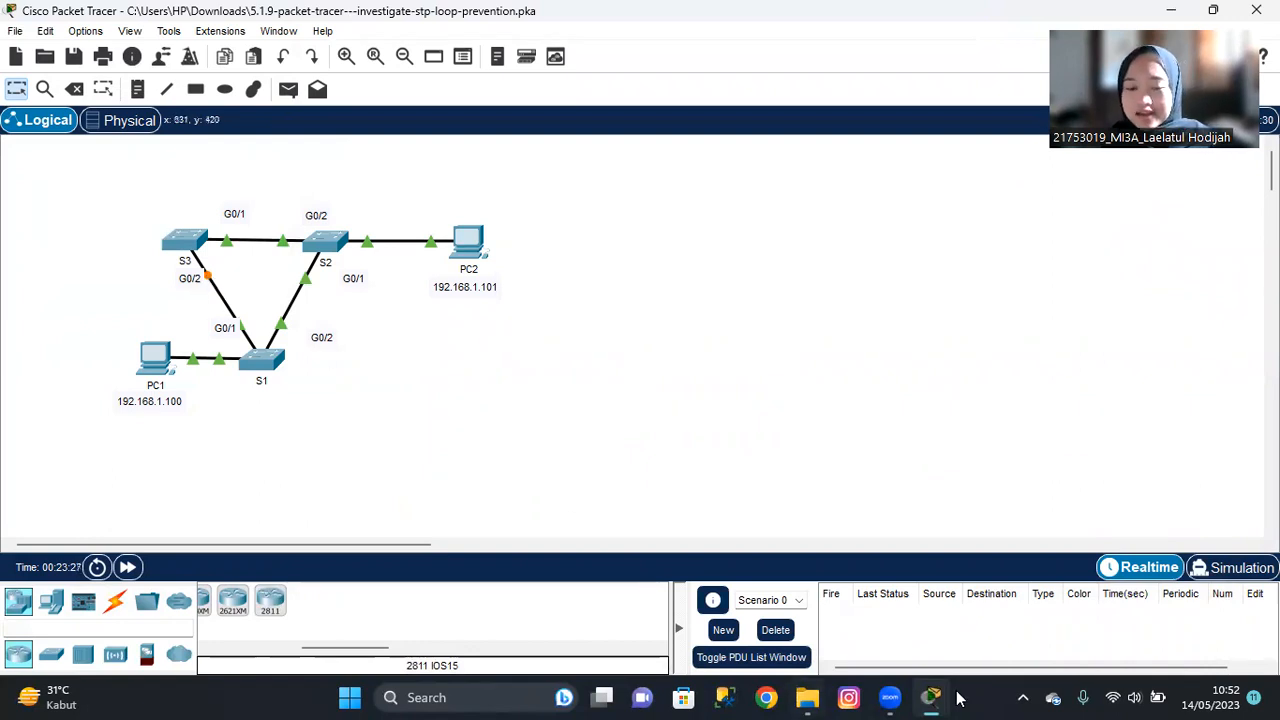
Step: Bring the activity instructions back beside the topology and review the Step 2 spanning-tree status instructions
mouse_move(933, 697)
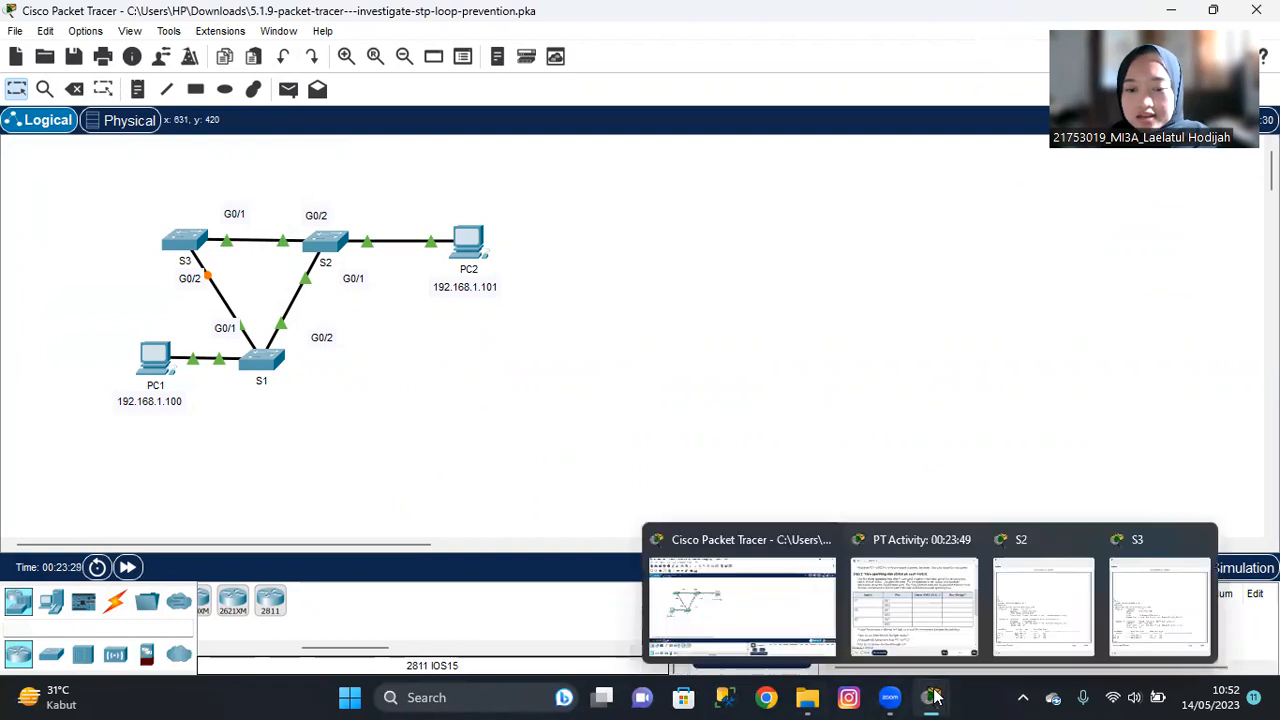
left_click(893, 629)
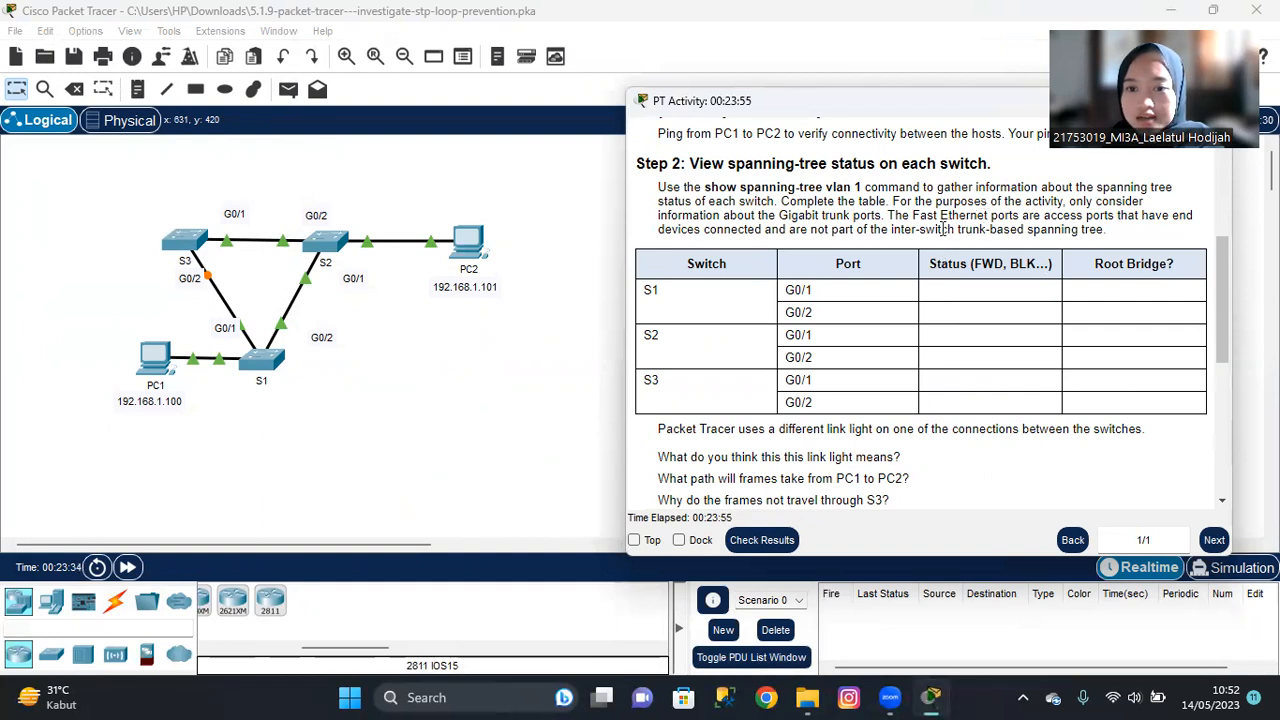
mouse_move(956, 229)
left_mouse_down()
mouse_move(1106, 229)
mouse_move(968, 224)
left_mouse_up()
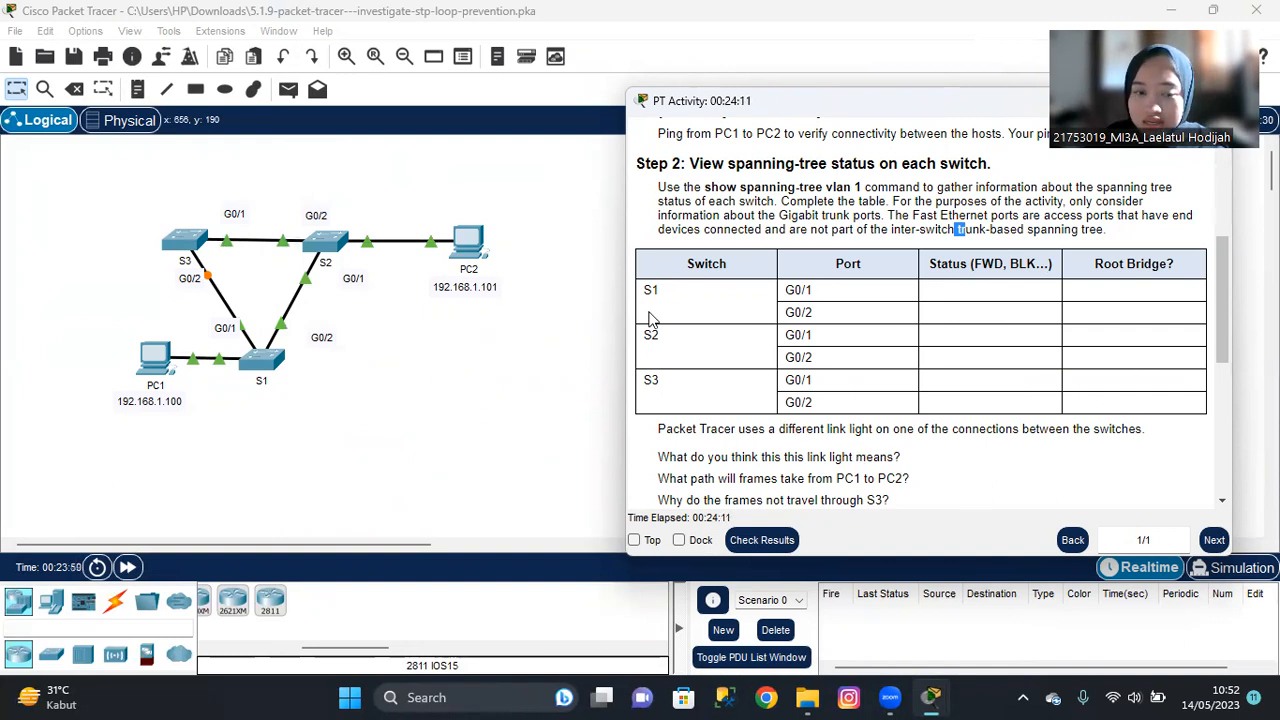
Step: Compare the root bridge information in S2's and S3's spanning-tree outputs, and close both CLI windows
mouse_move(942, 697)
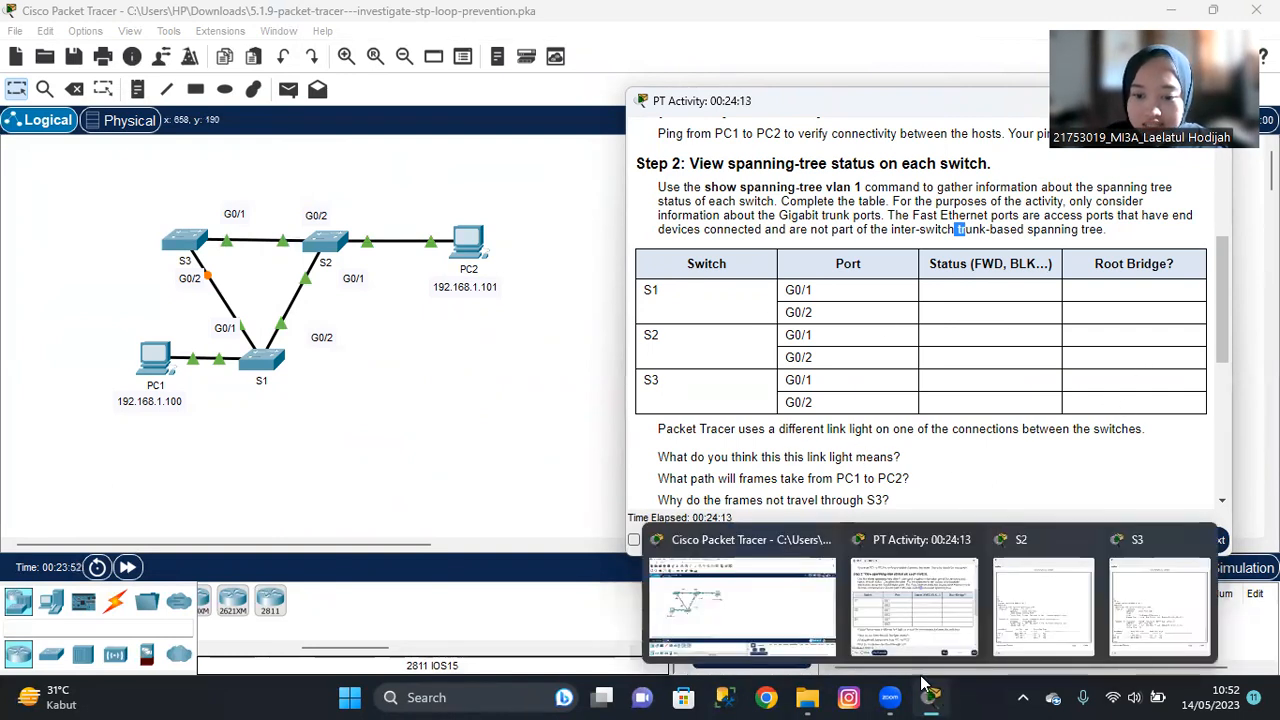
left_click(1036, 605)
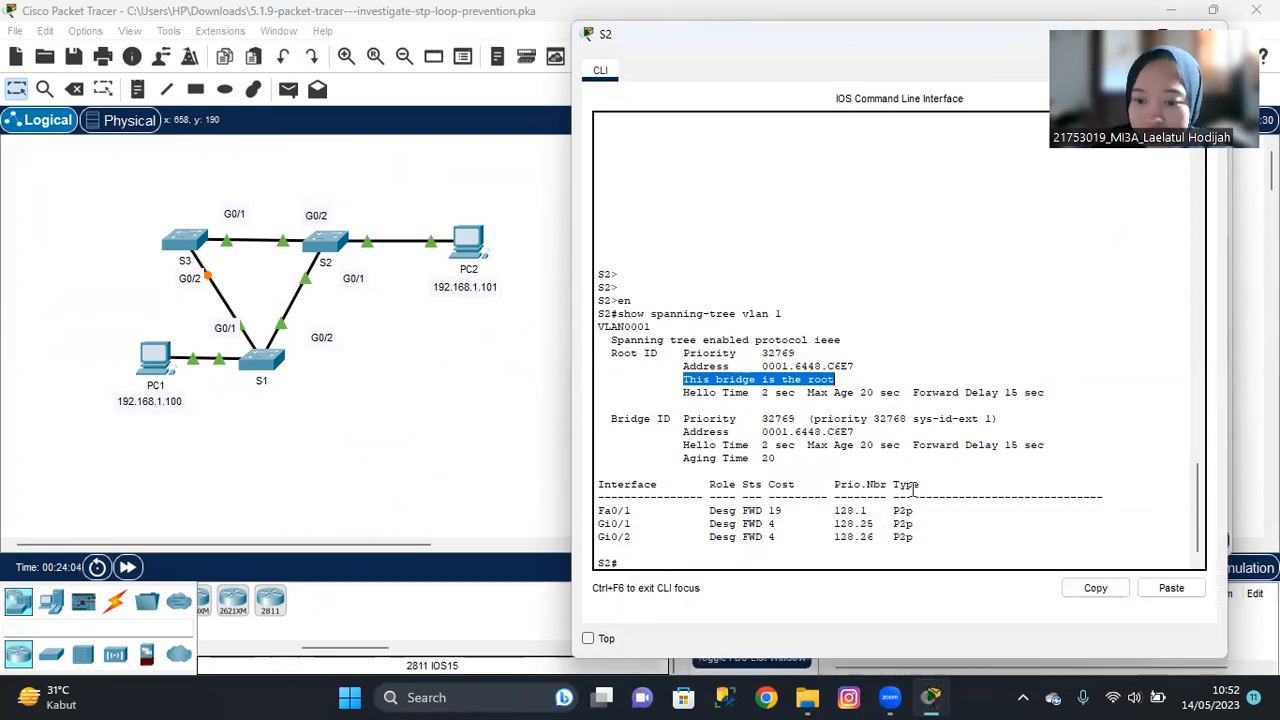
mouse_move(932, 697)
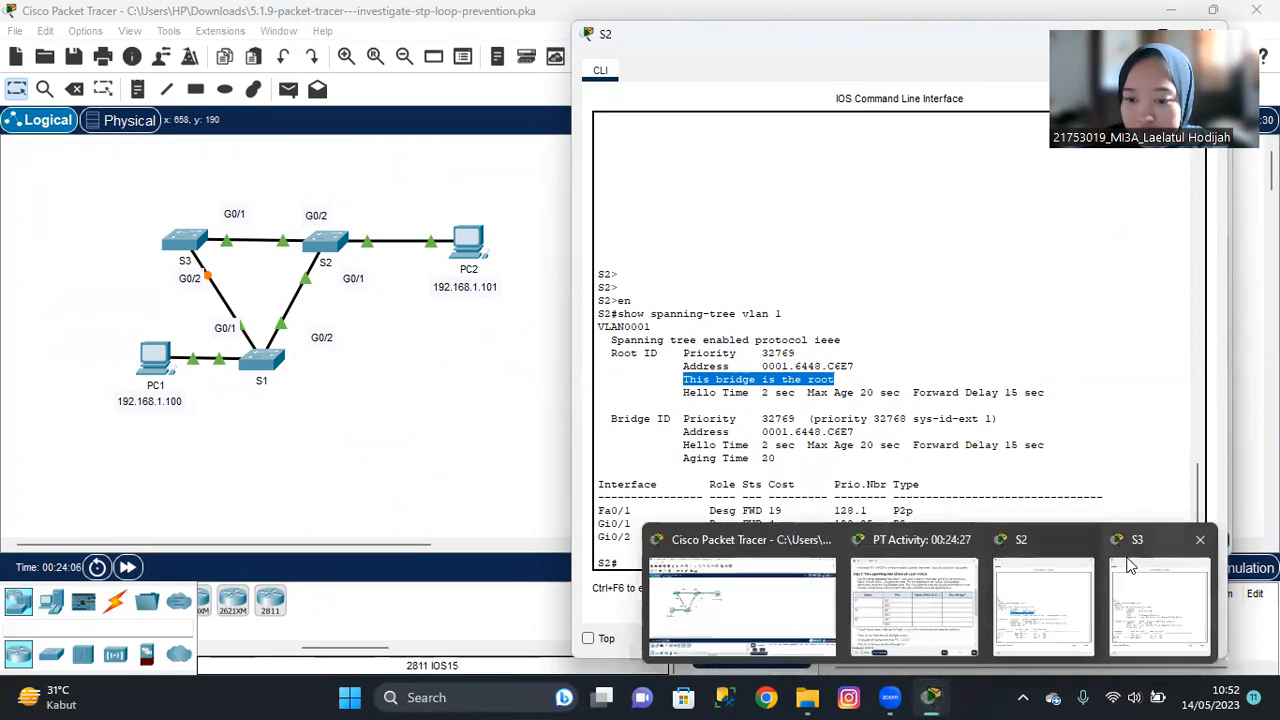
left_click(1160, 587)
left_click_drag(479, 372, 664, 519)
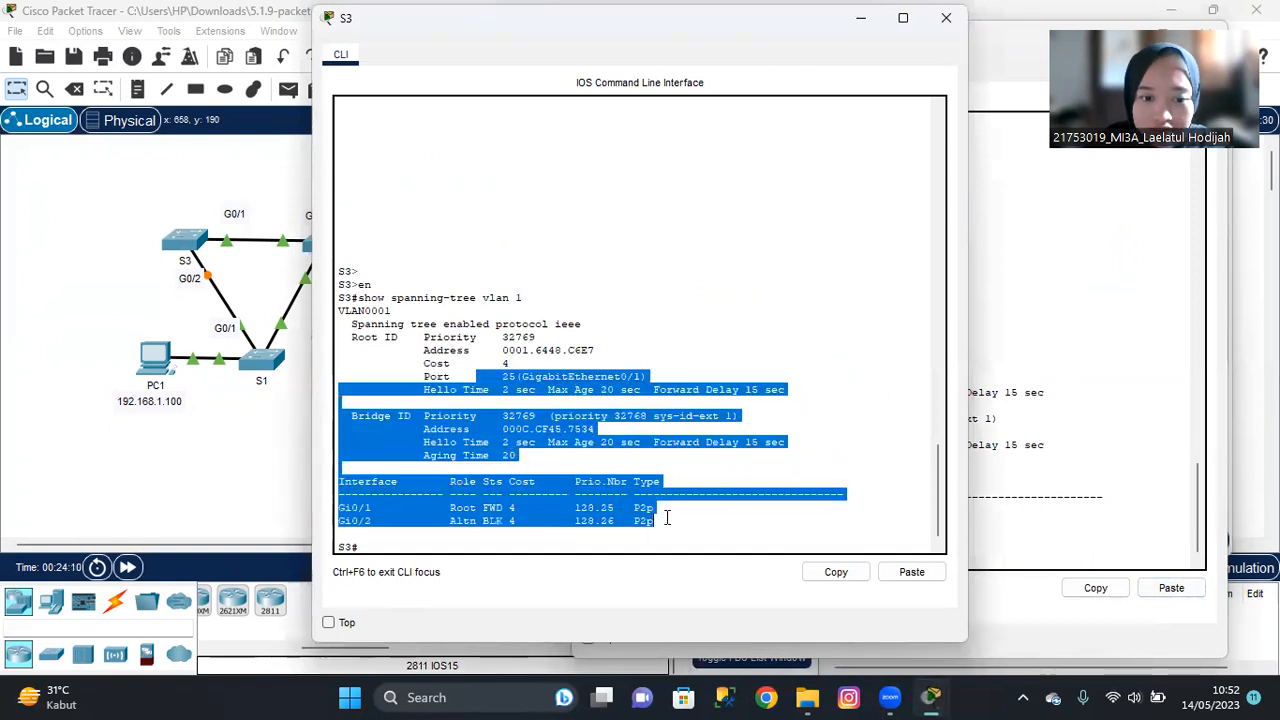
left_click(829, 108)
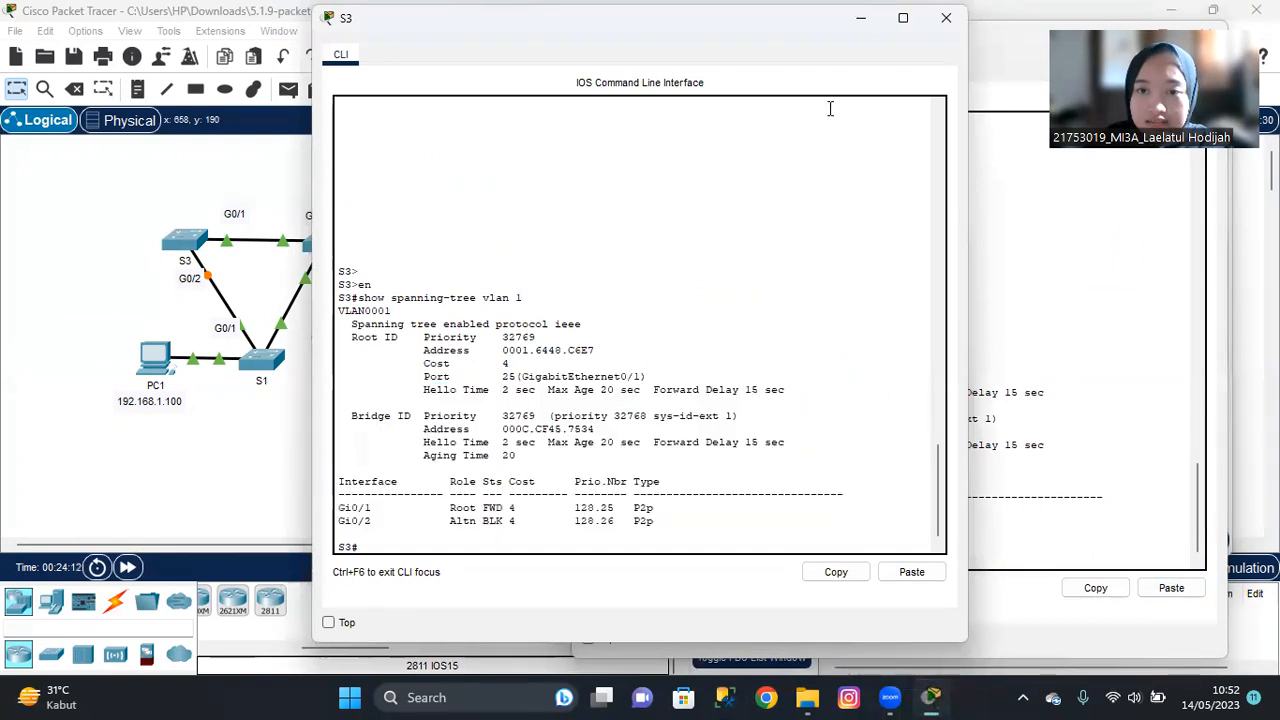
left_click(946, 18)
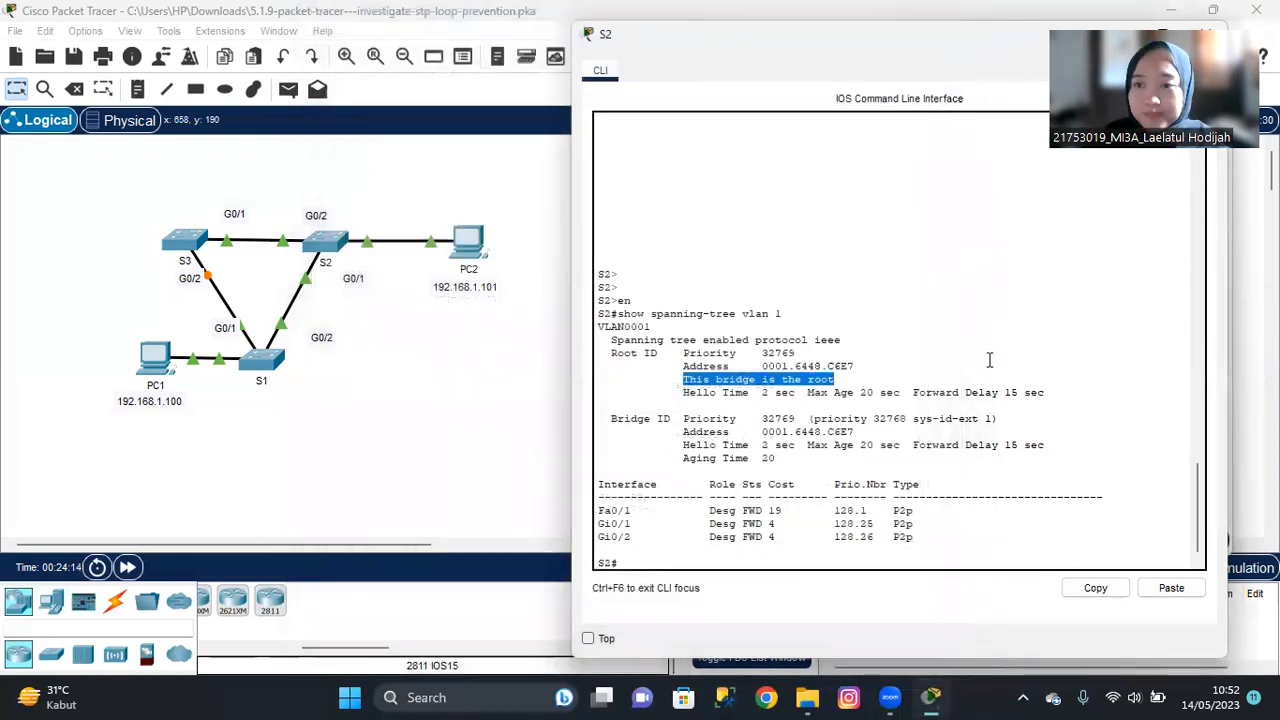
left_click_drag(860, 46, 596, 89)
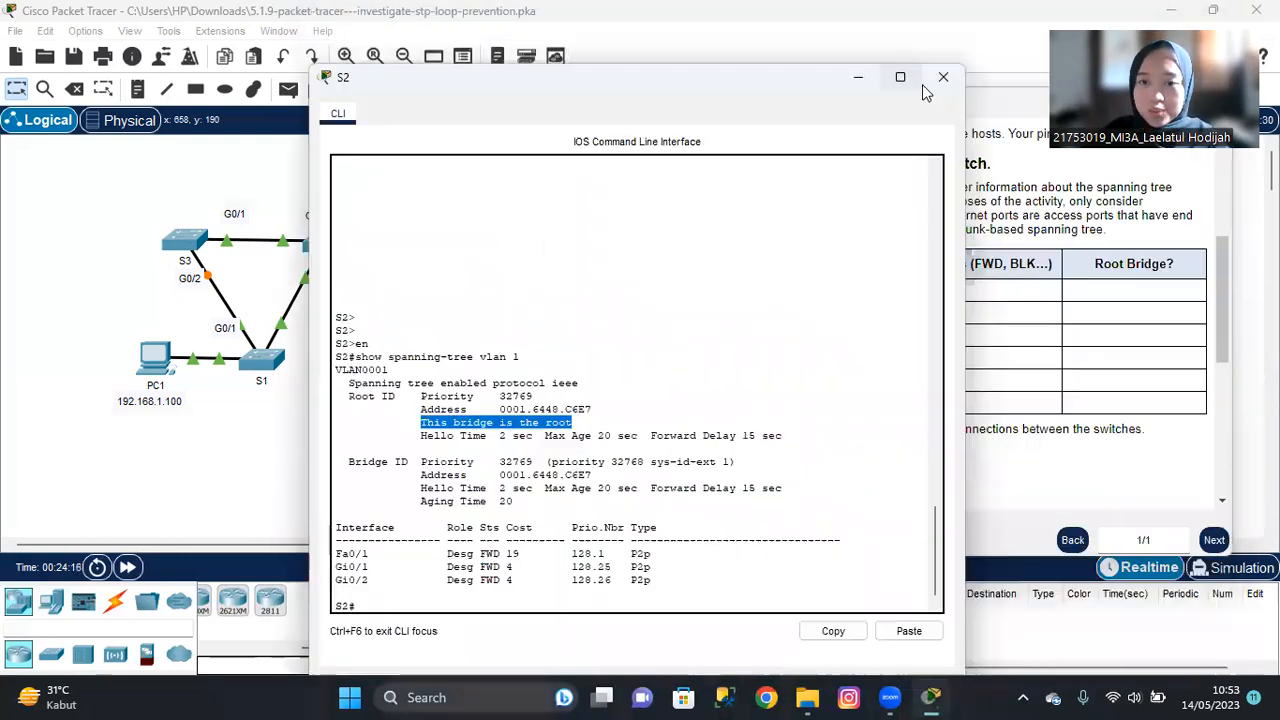
left_click(924, 86)
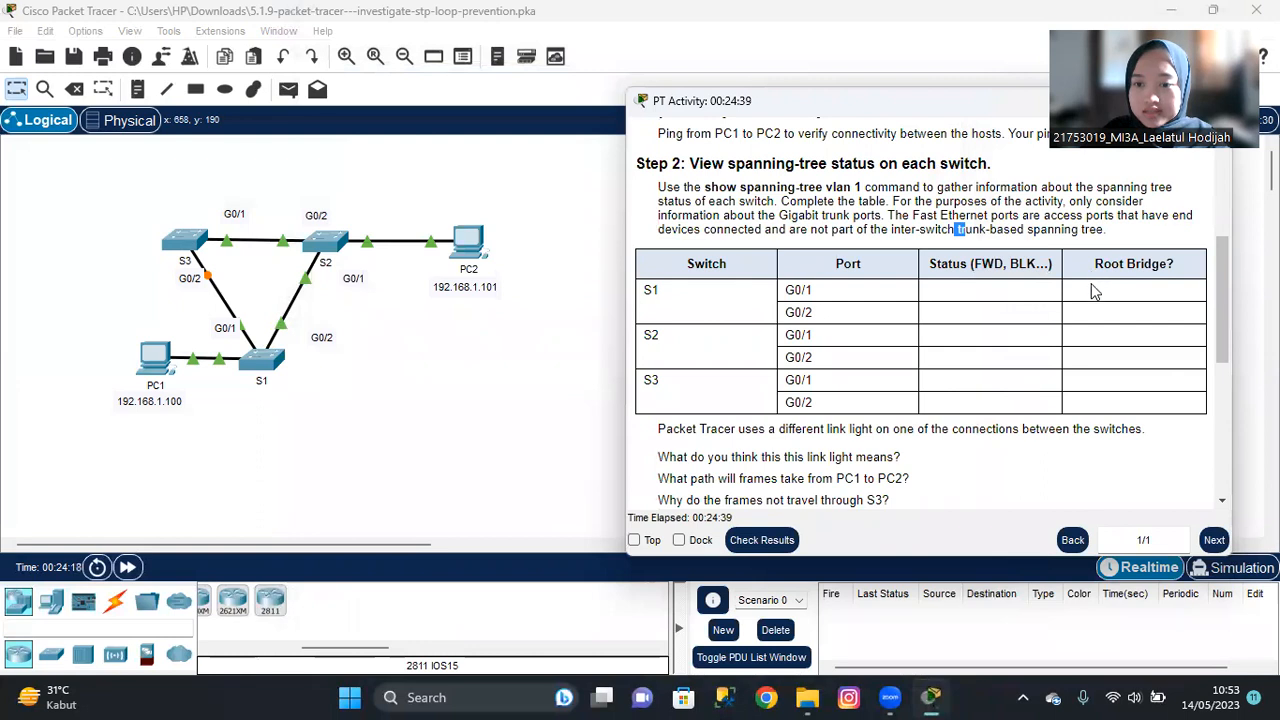
Step: Check S3's Root Bridge cells in the Step 2 table, and read the link light and frame path questions below it
left_click_drag(1090, 388, 1122, 415)
left_click(1086, 378)
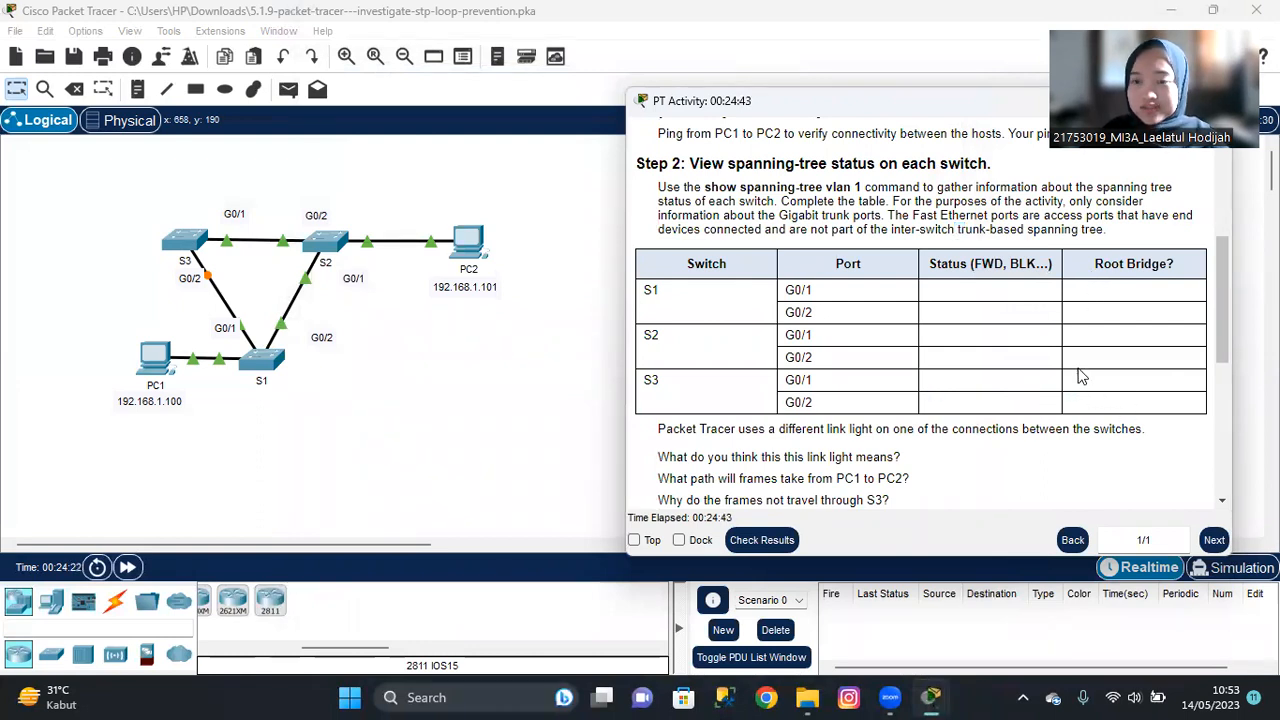
scroll(925, 357, "down", 3)
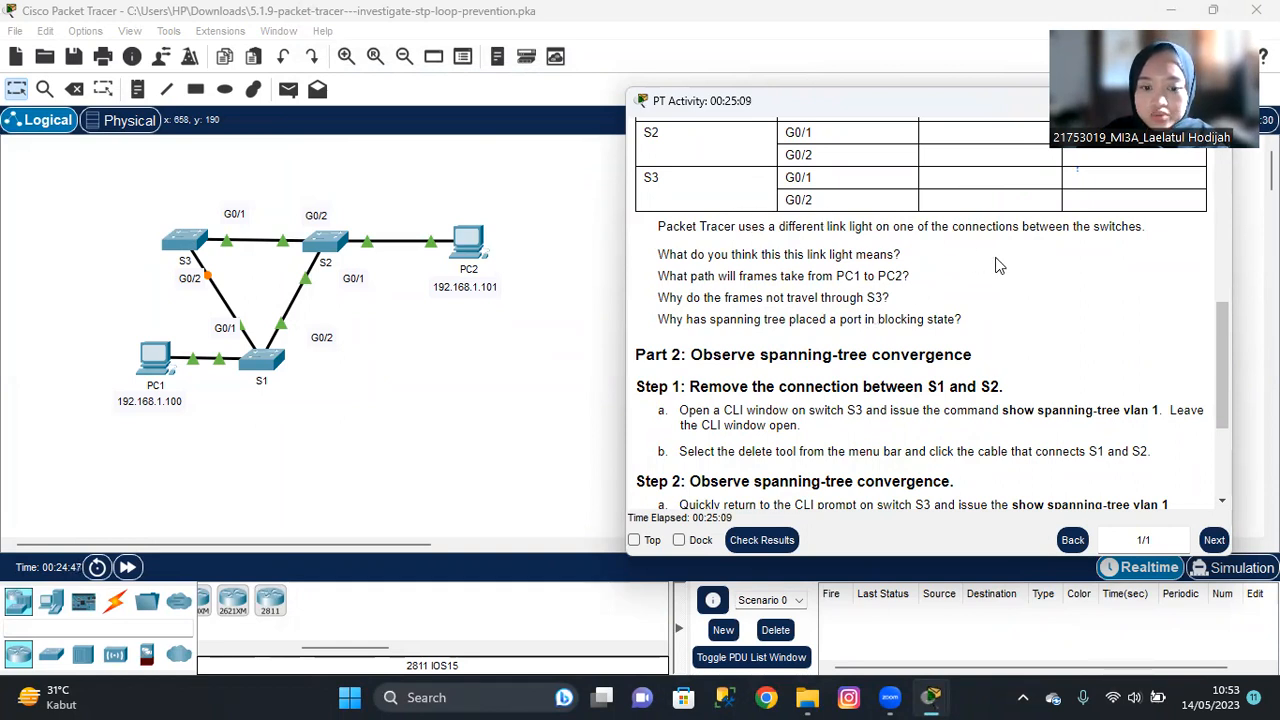
scroll(995, 265, "down", 2)
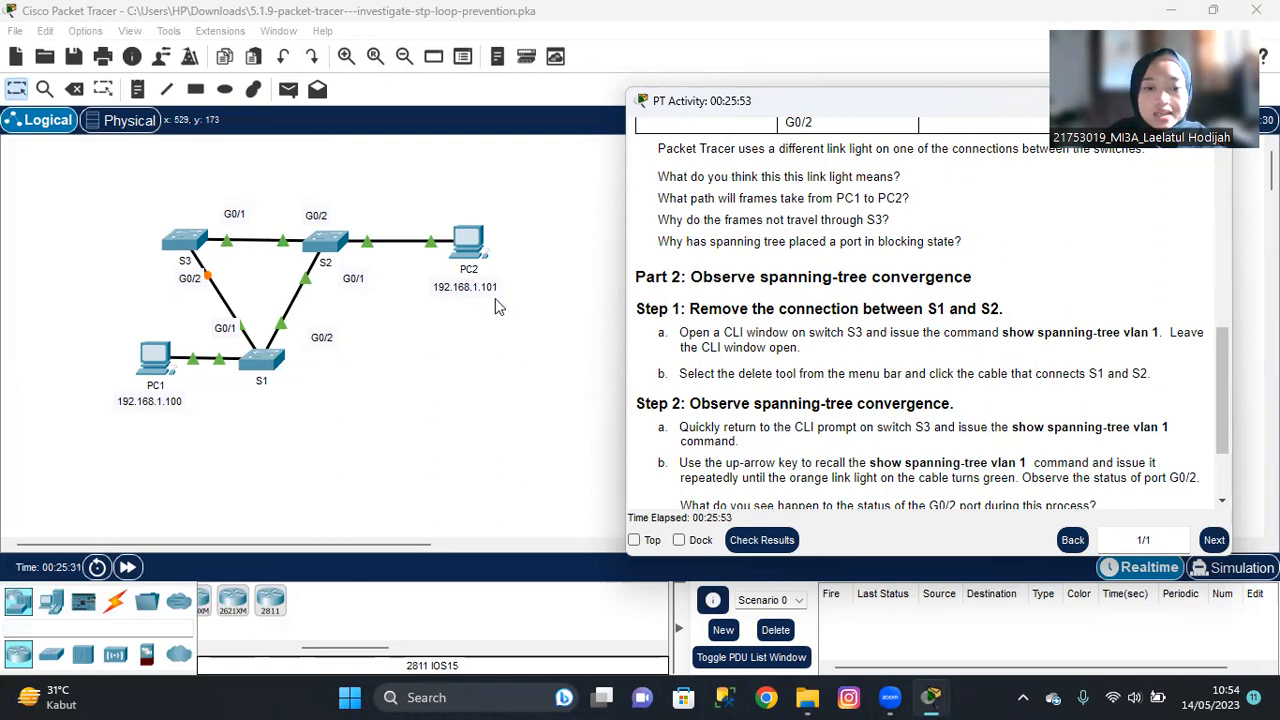
scroll(448, 344, "down", 1)
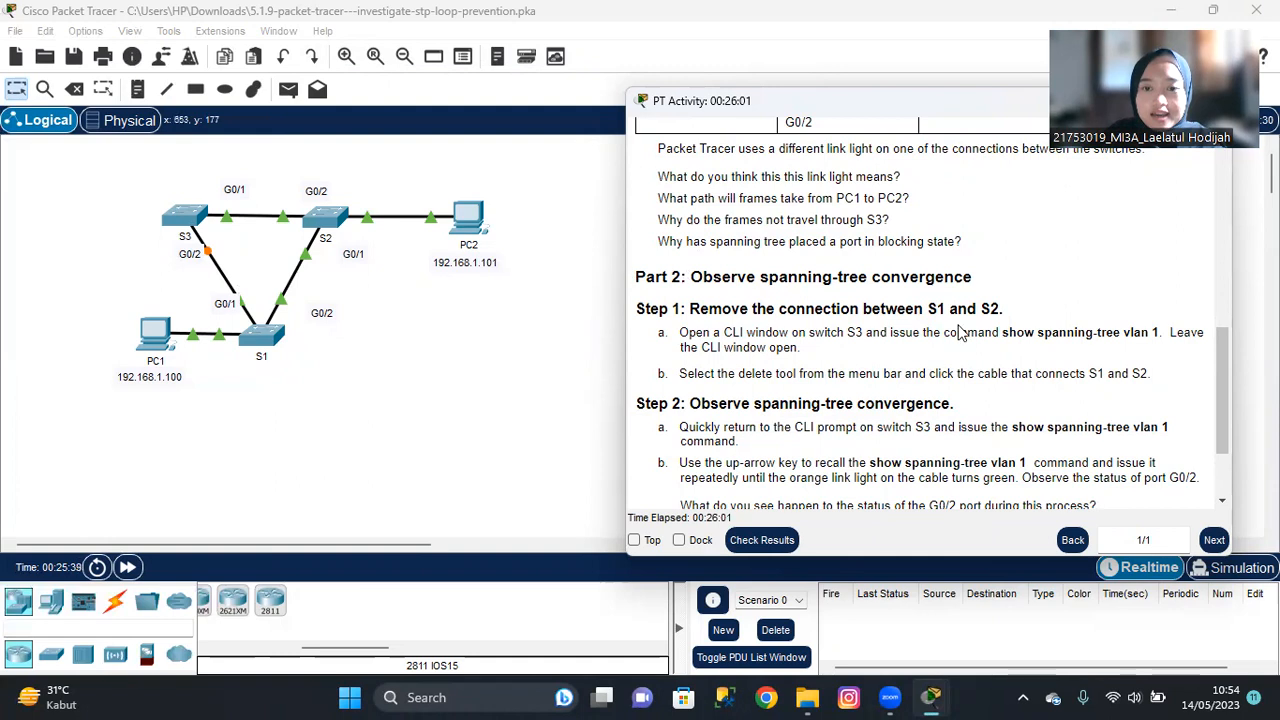
scroll(958, 333, "up", 3)
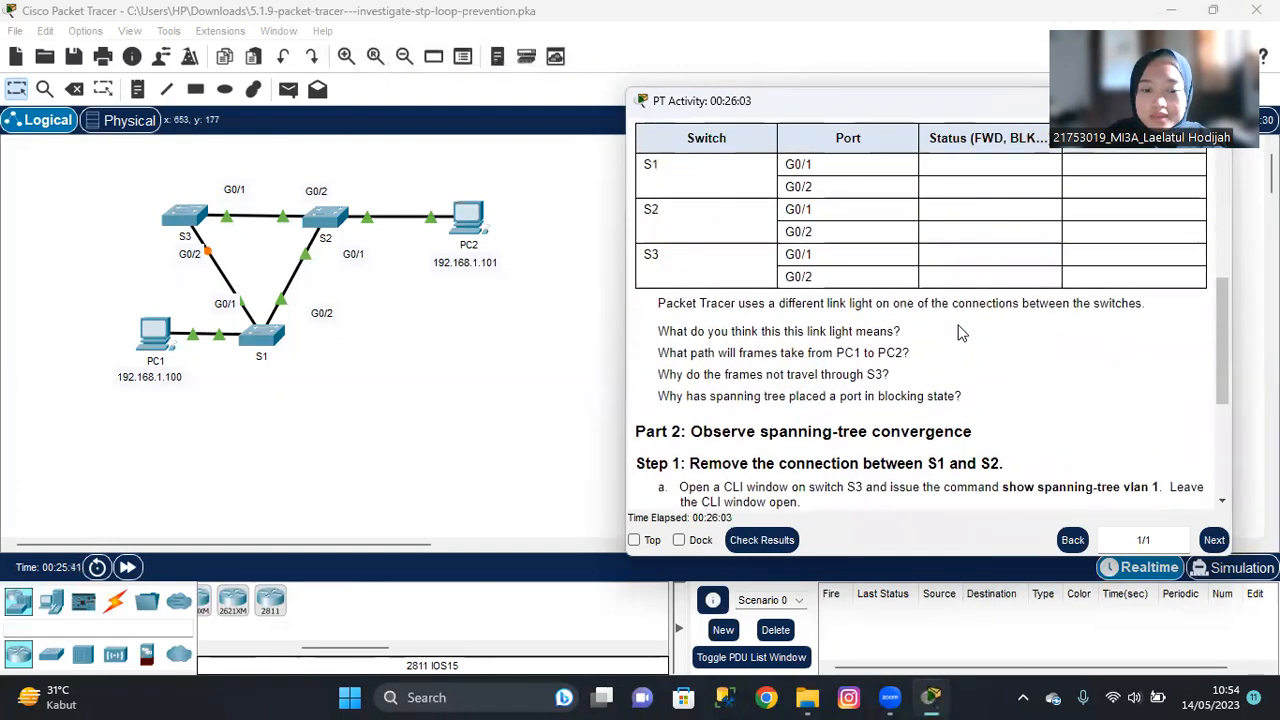
scroll(958, 333, "down", 3)
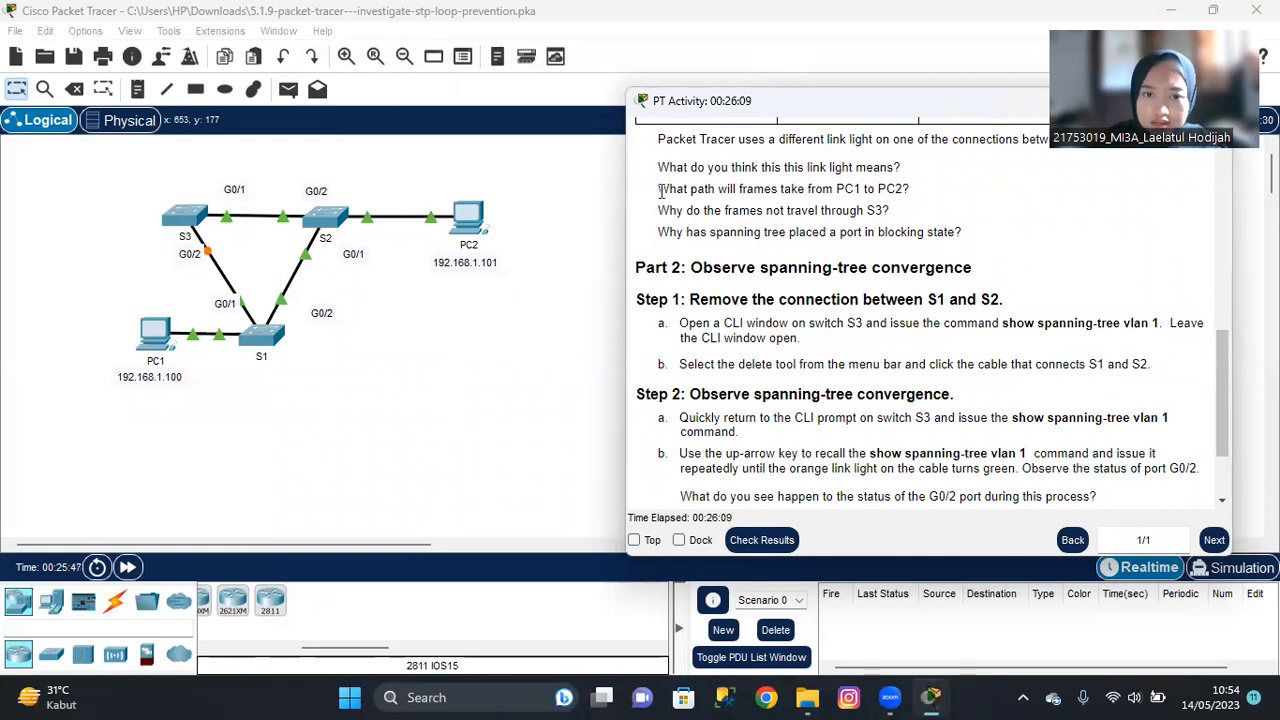
Step: Read the Part 1 questions on the PC1 to PC2 frame path, frames avoiding S3, and the blocked port against the topology
left_click_drag(658, 190, 916, 178)
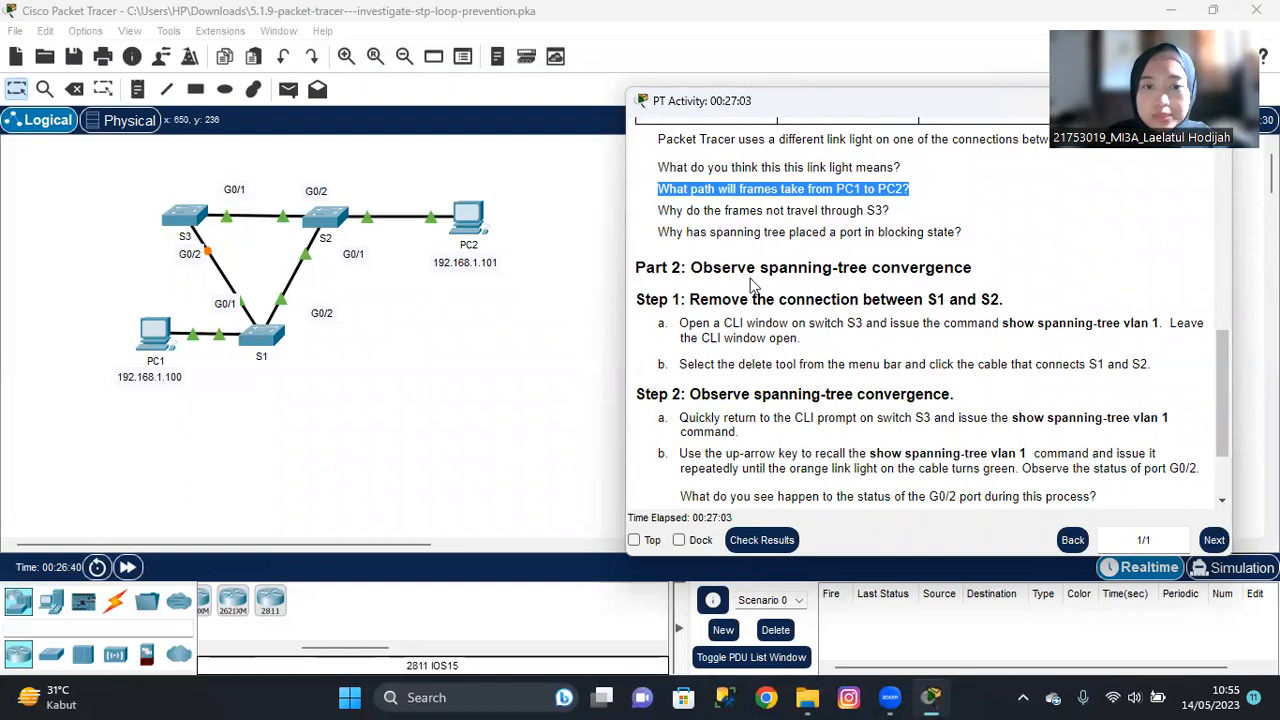
left_click_drag(660, 210, 894, 209)
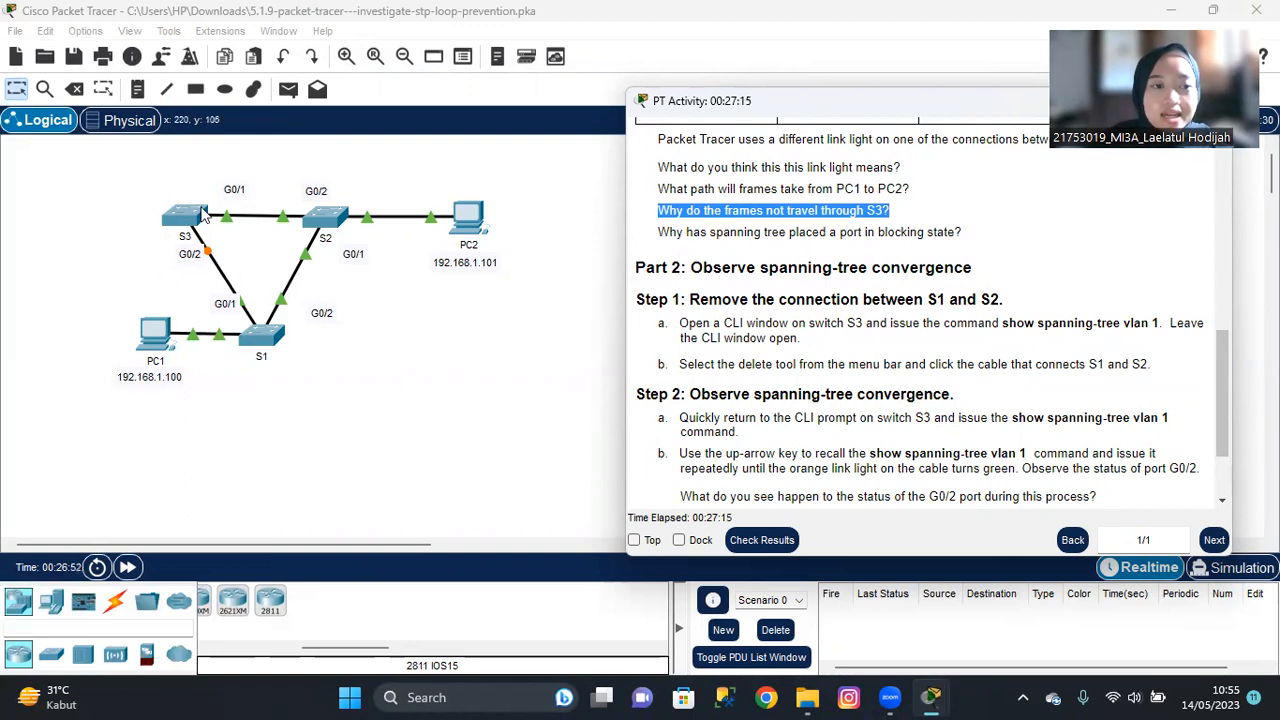
scroll(884, 497, "up", 3)
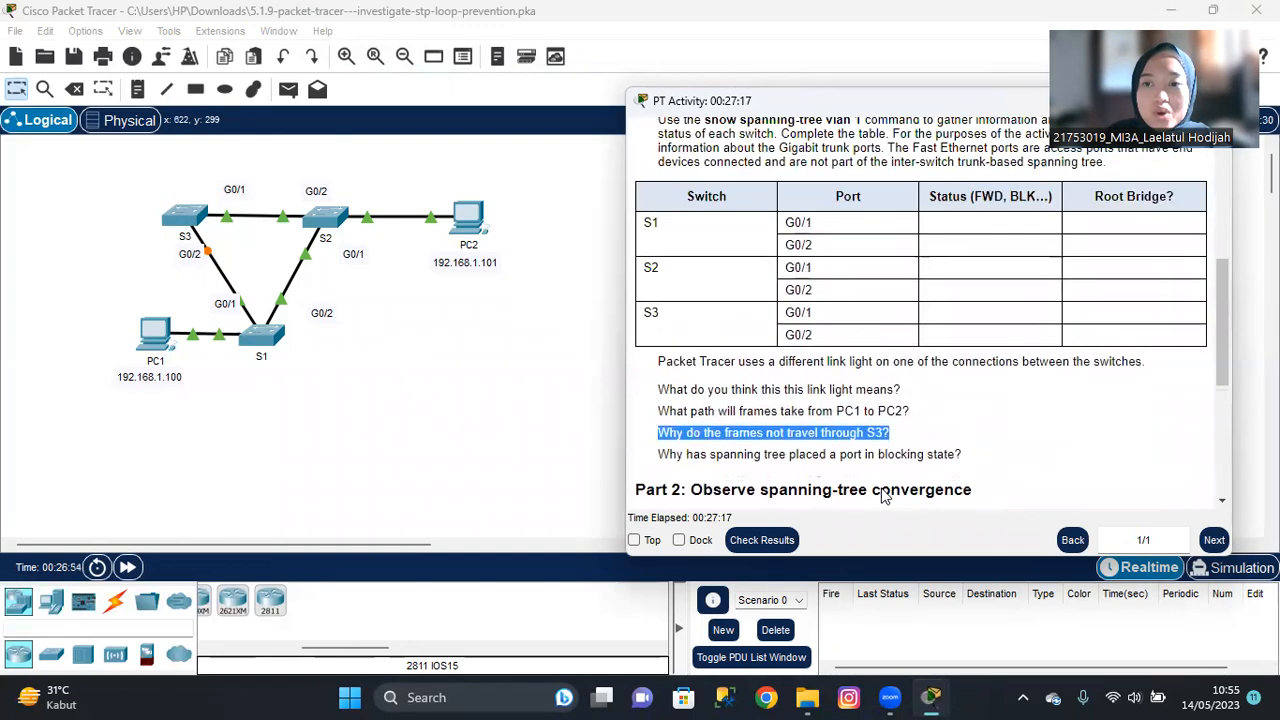
scroll(948, 345, "down", 1)
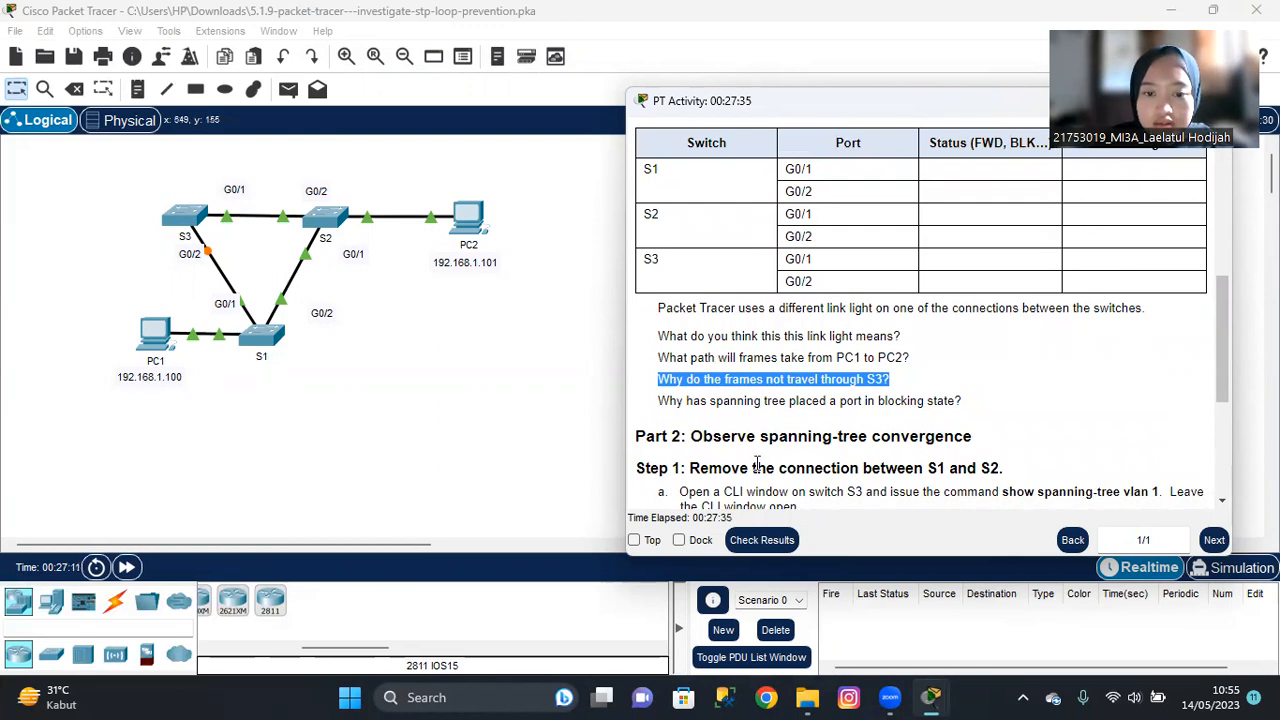
scroll(757, 463, "down", 1)
left_click(660, 362)
left_click_drag(660, 362, 990, 365)
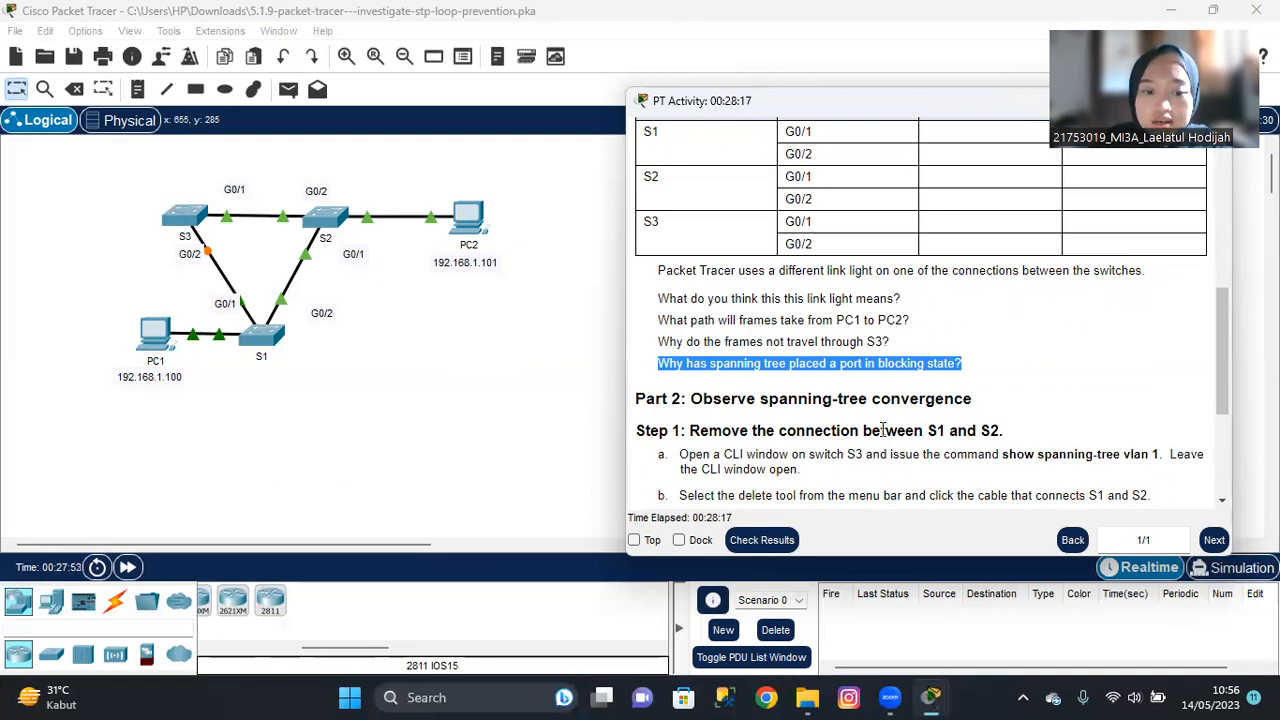
Step: Delete the cable connecting S1 and S2 as instructed in Part 2 Step 1, and return to the selection tool
scroll(916, 431, "down", 1)
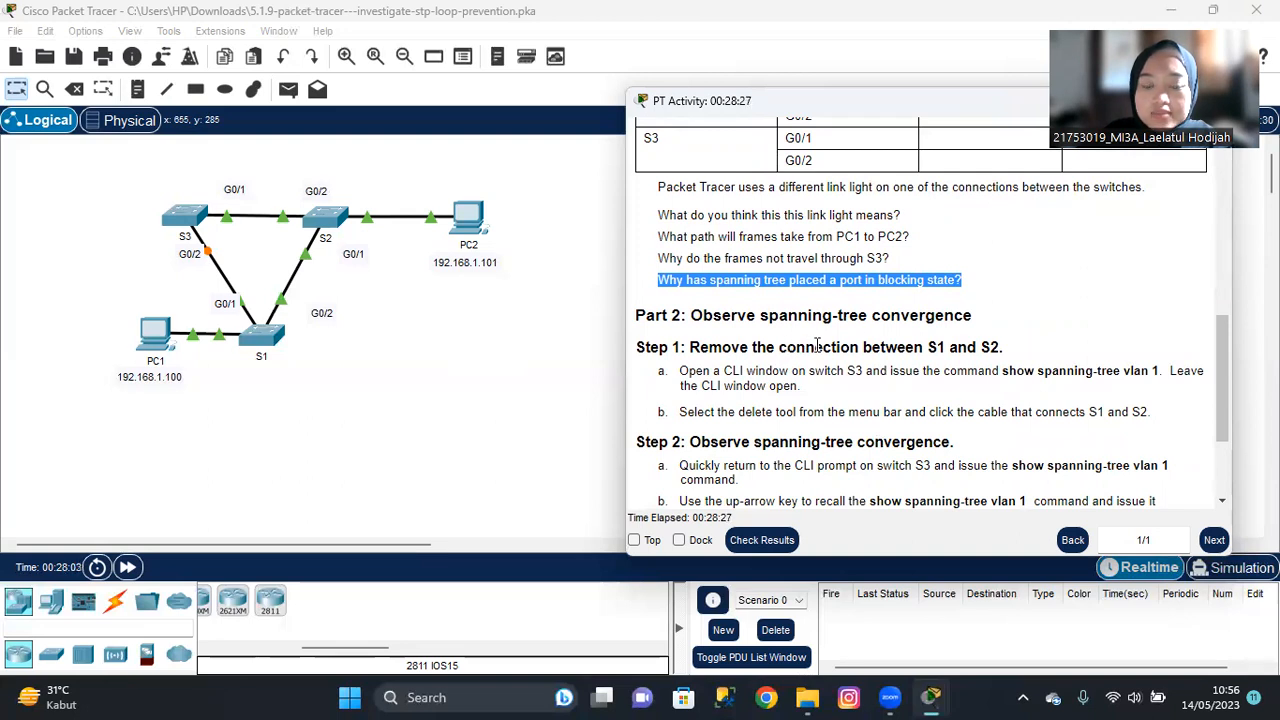
scroll(912, 342, "down", 3)
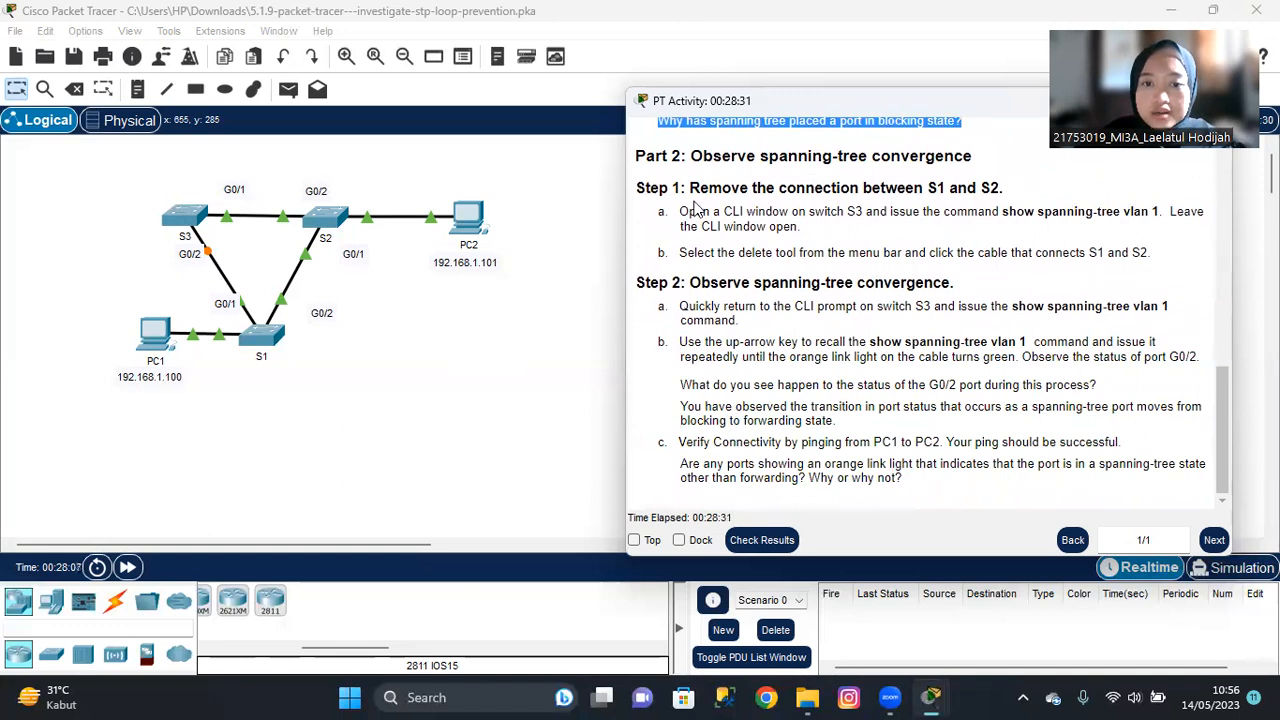
left_click_drag(732, 187, 1023, 200)
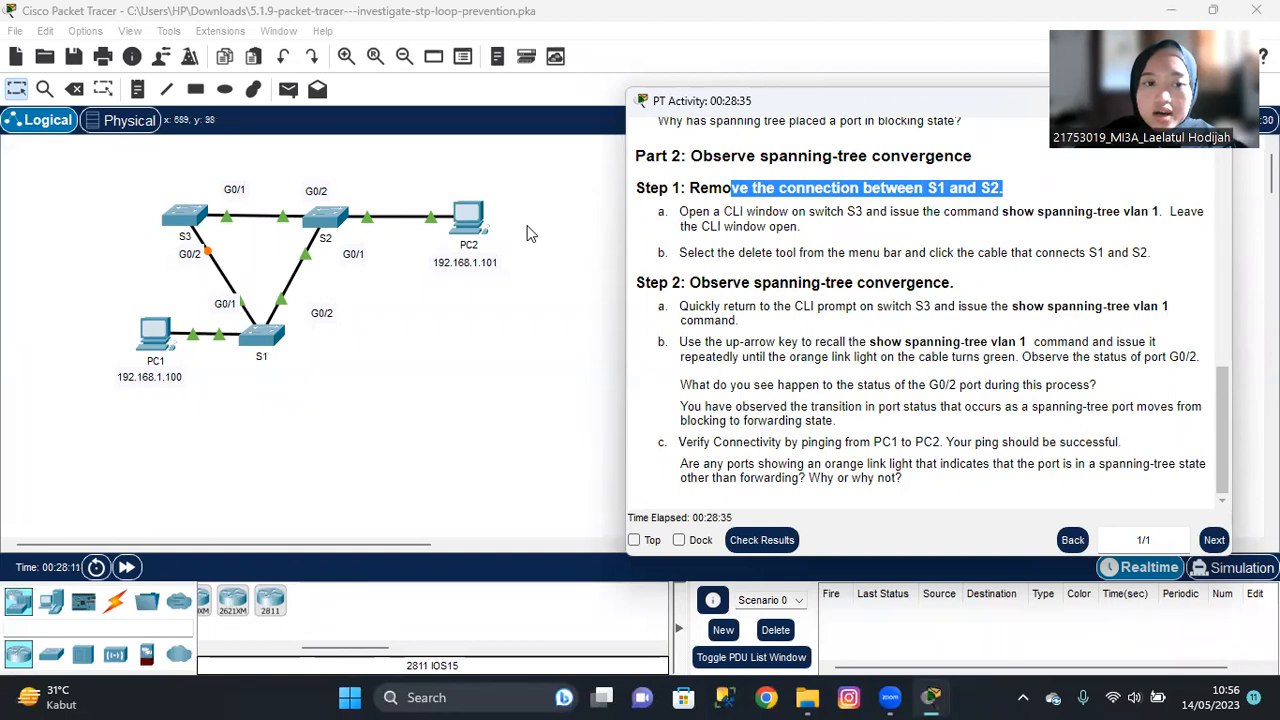
left_click(290, 281)
left_click(75, 90)
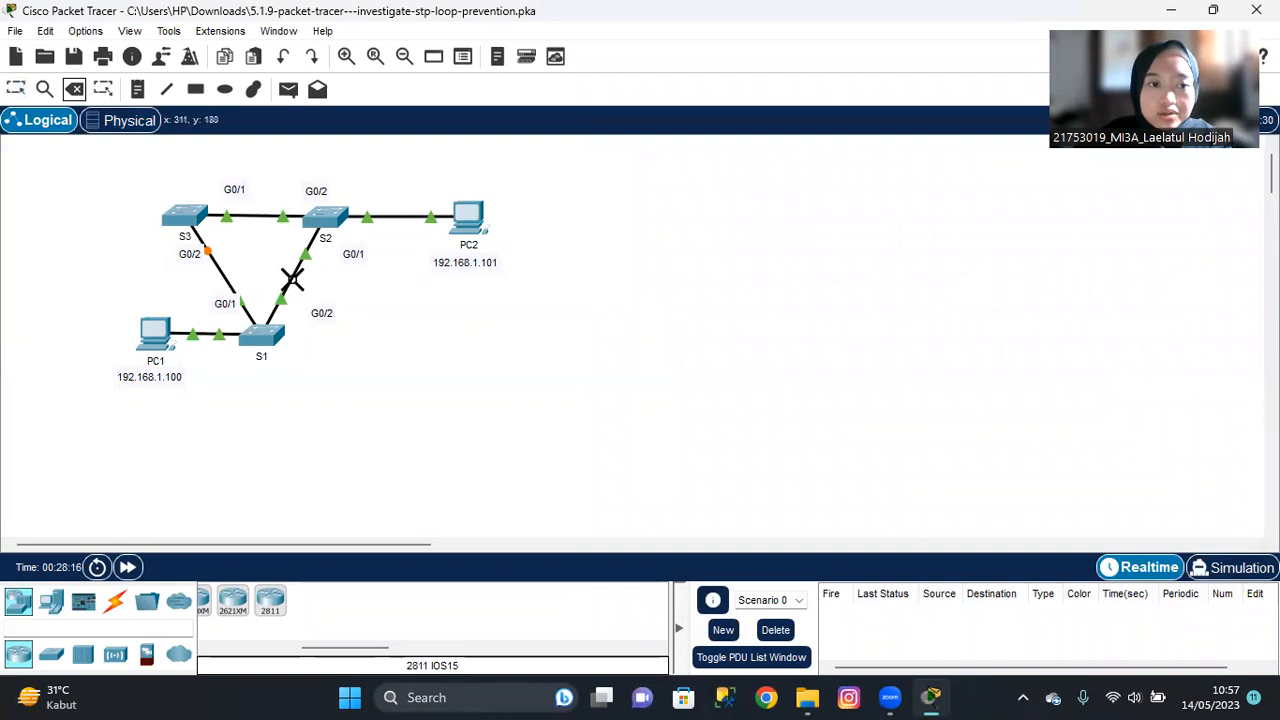
left_click(291, 281)
left_click(16, 89)
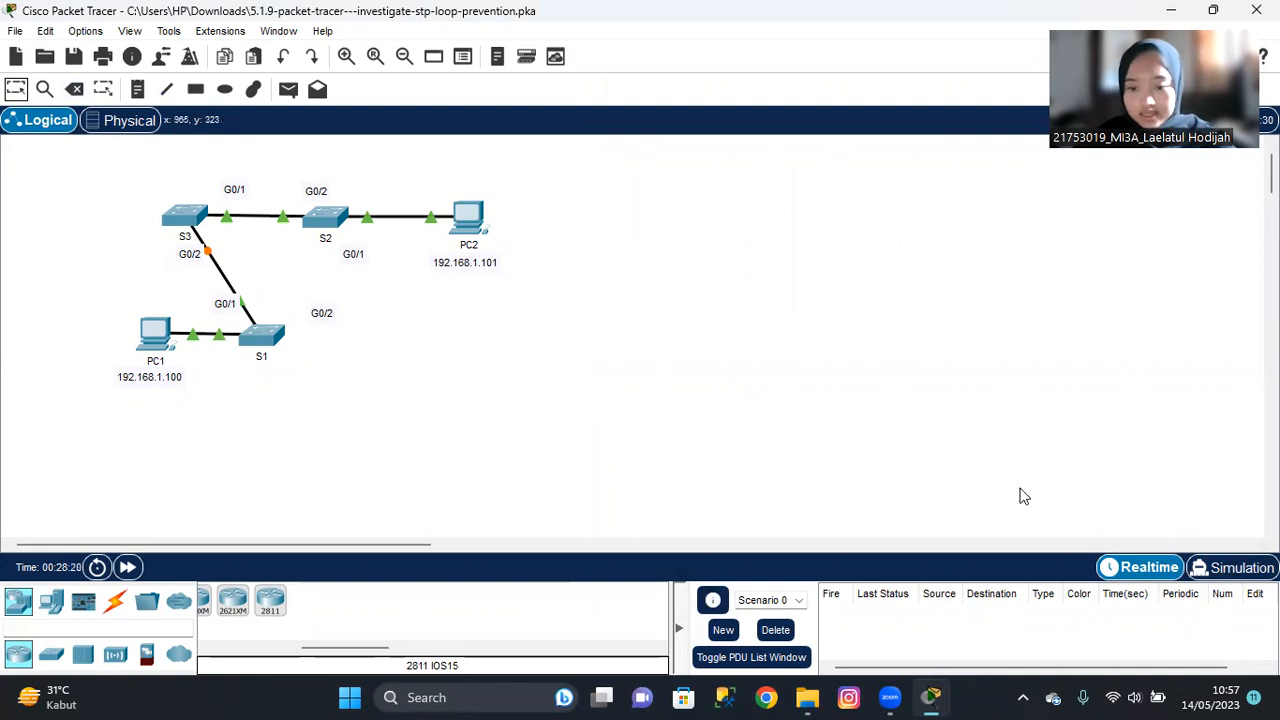
Step: Review Part 2 Step 1a in the activity instructions, and run show spanning-tree vlan 1 in switch S3's CLI
mouse_move(930, 697)
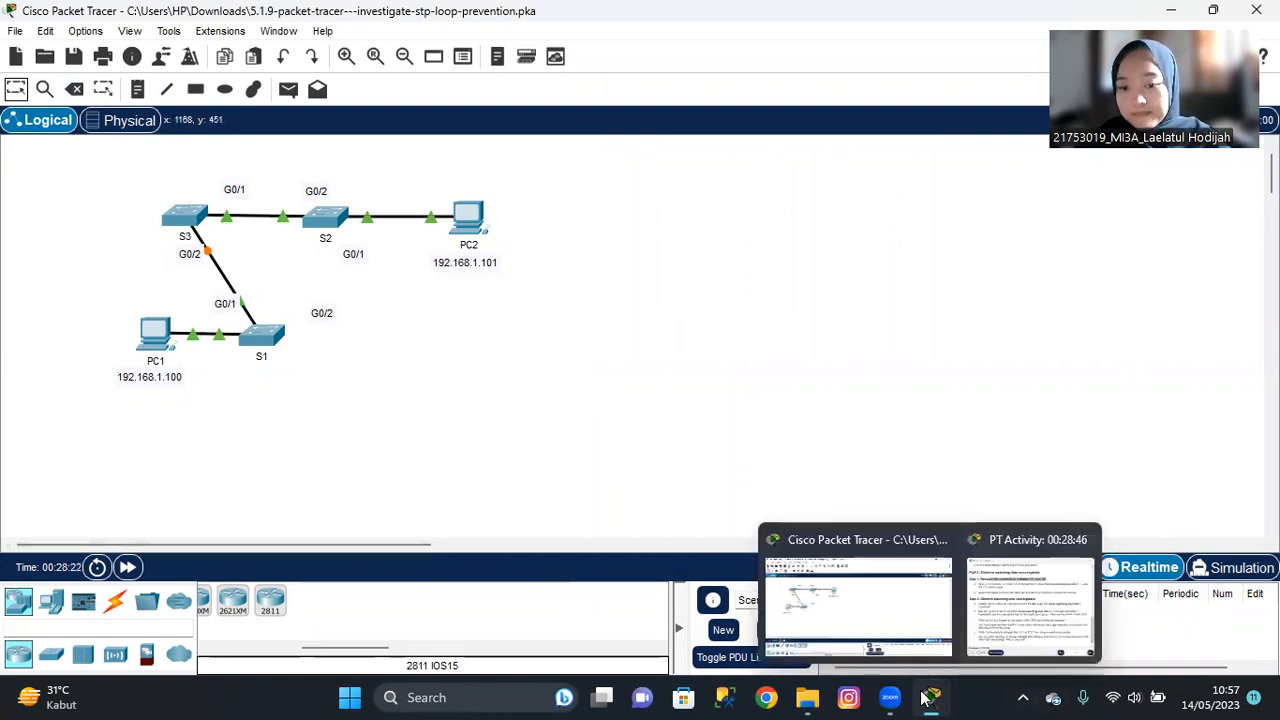
left_click(1010, 630)
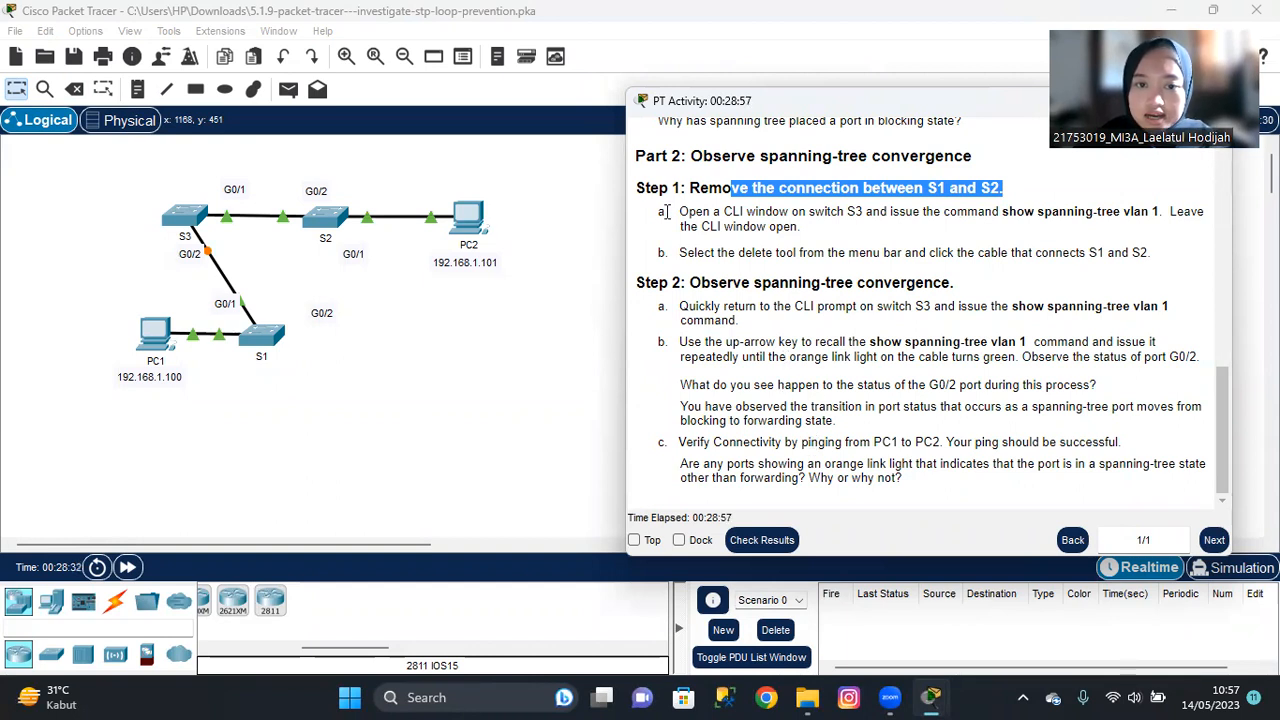
left_click_drag(668, 210, 798, 227)
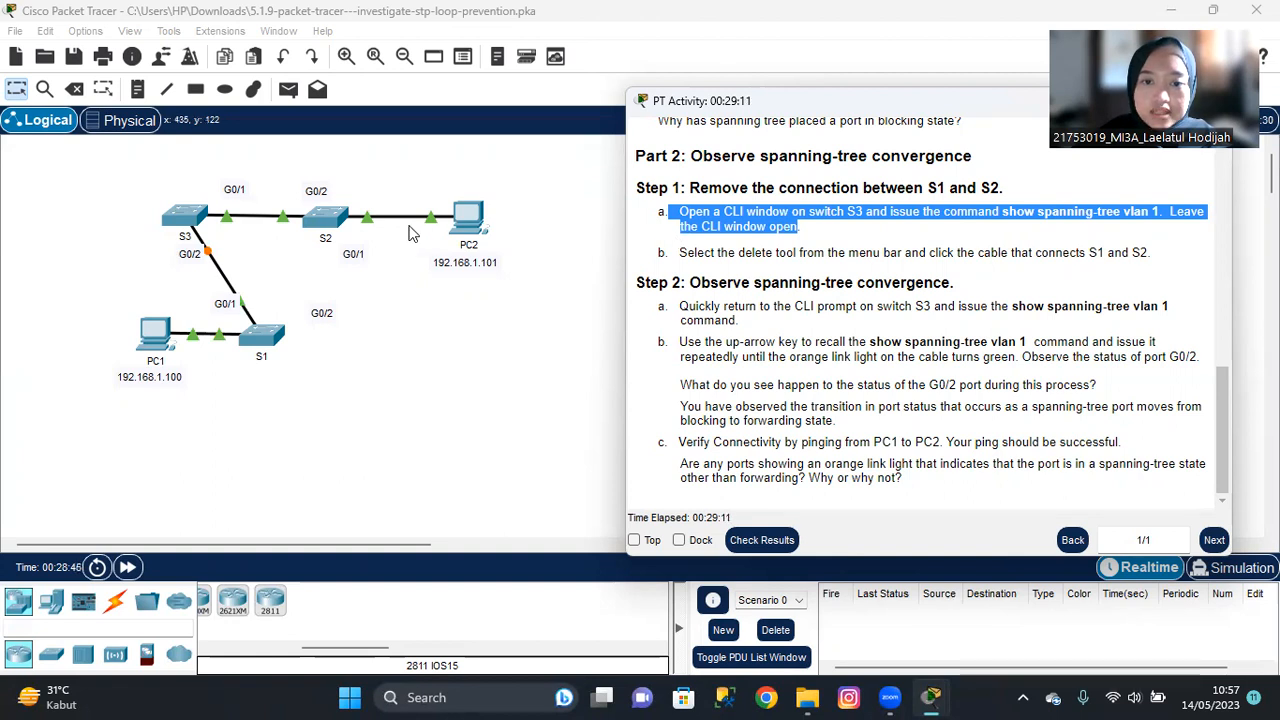
left_click(192, 220)
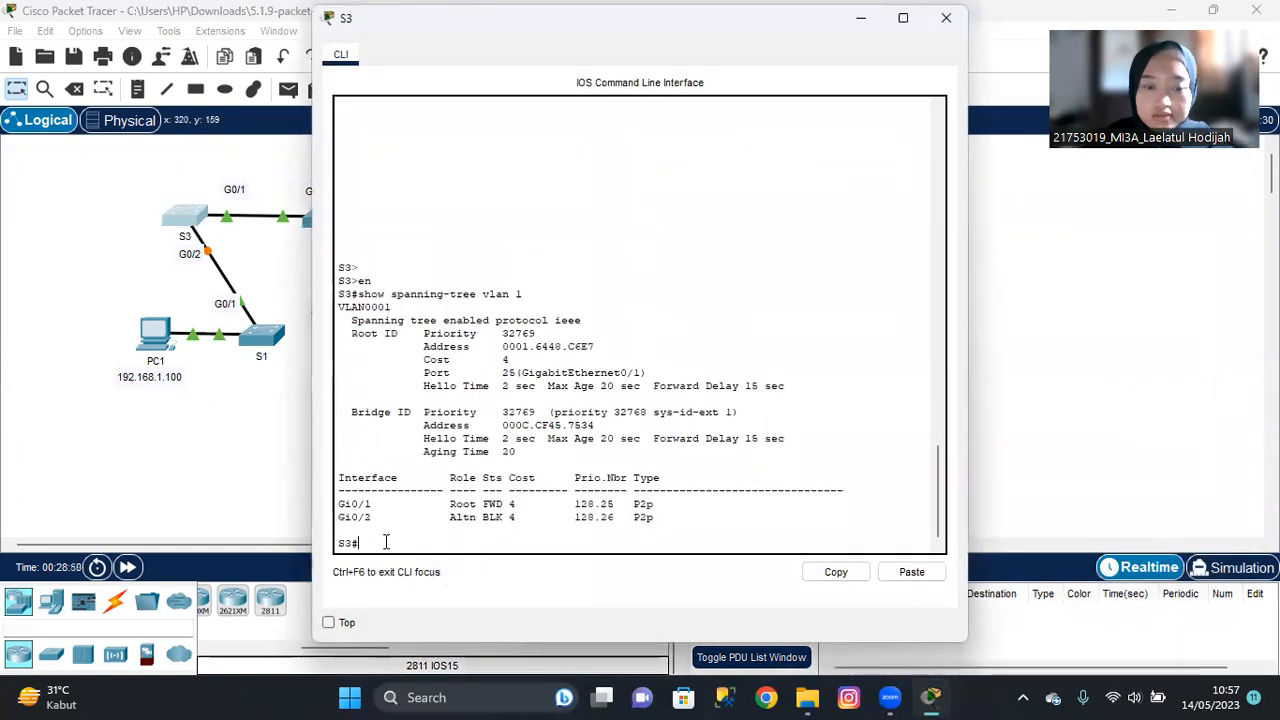
key("Return")
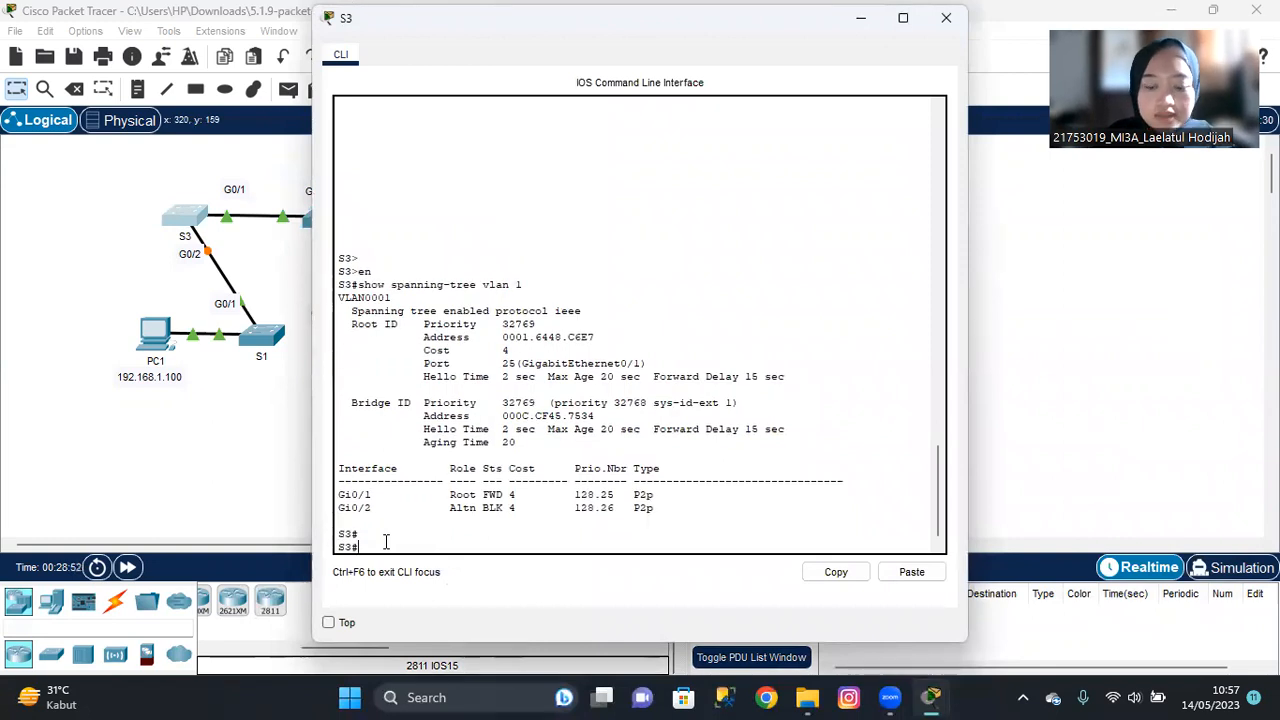
type("sho")
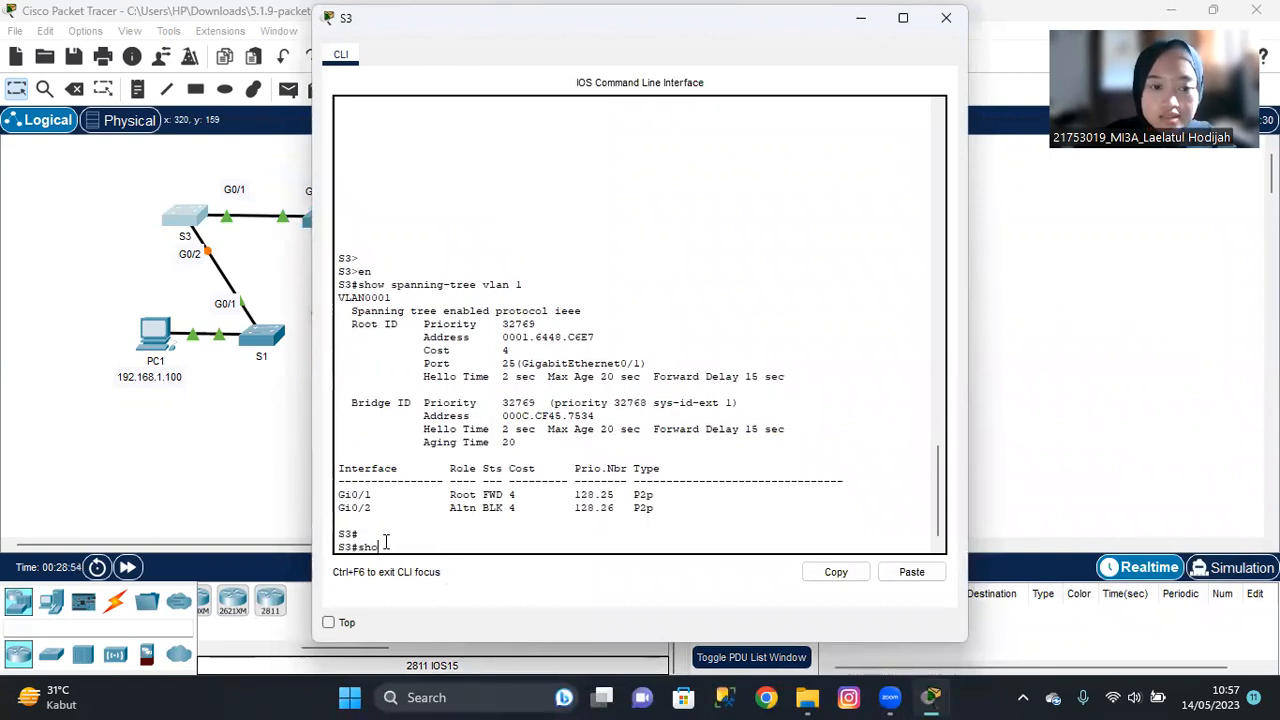
type("w s")
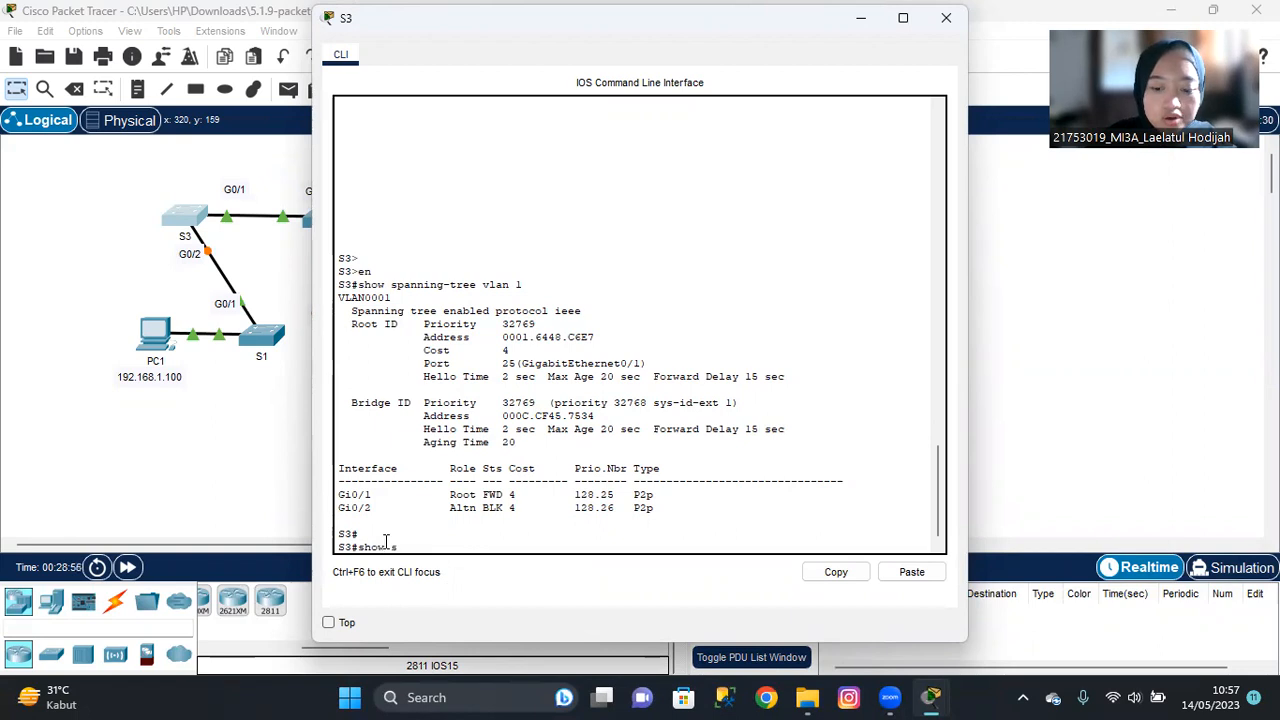
type("panning-tree")
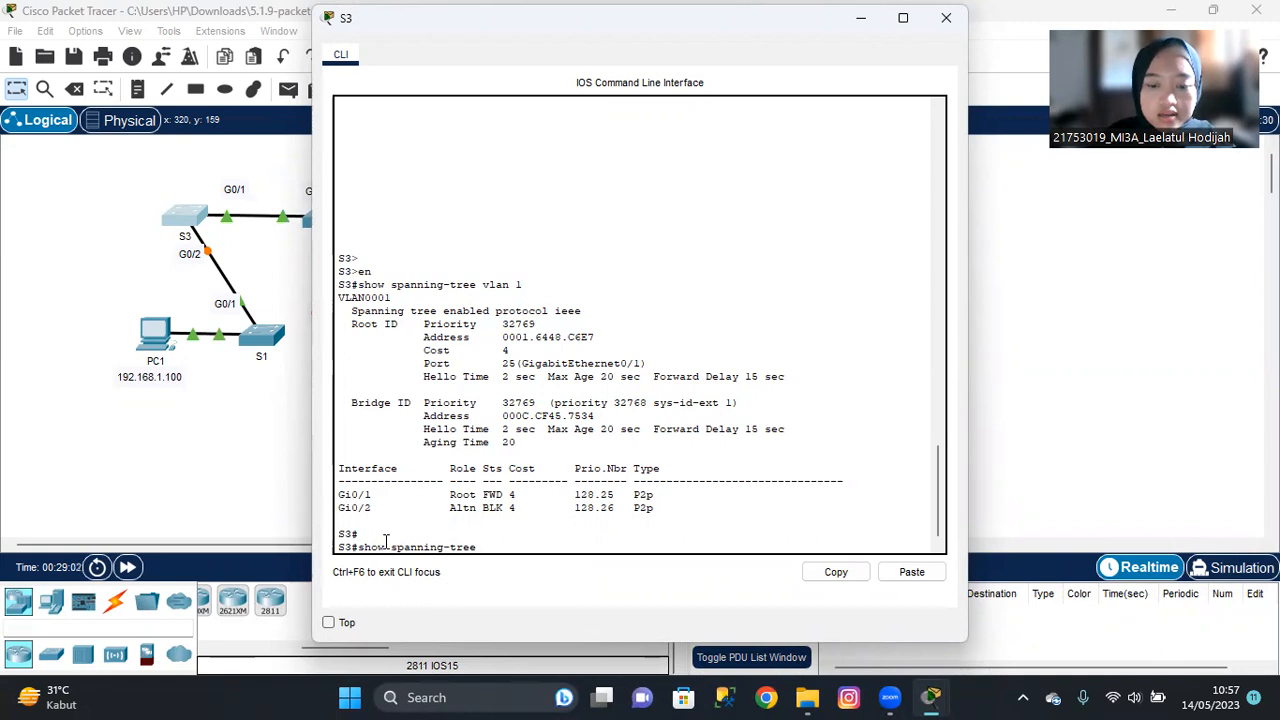
type(" vlan 1")
key("Return")
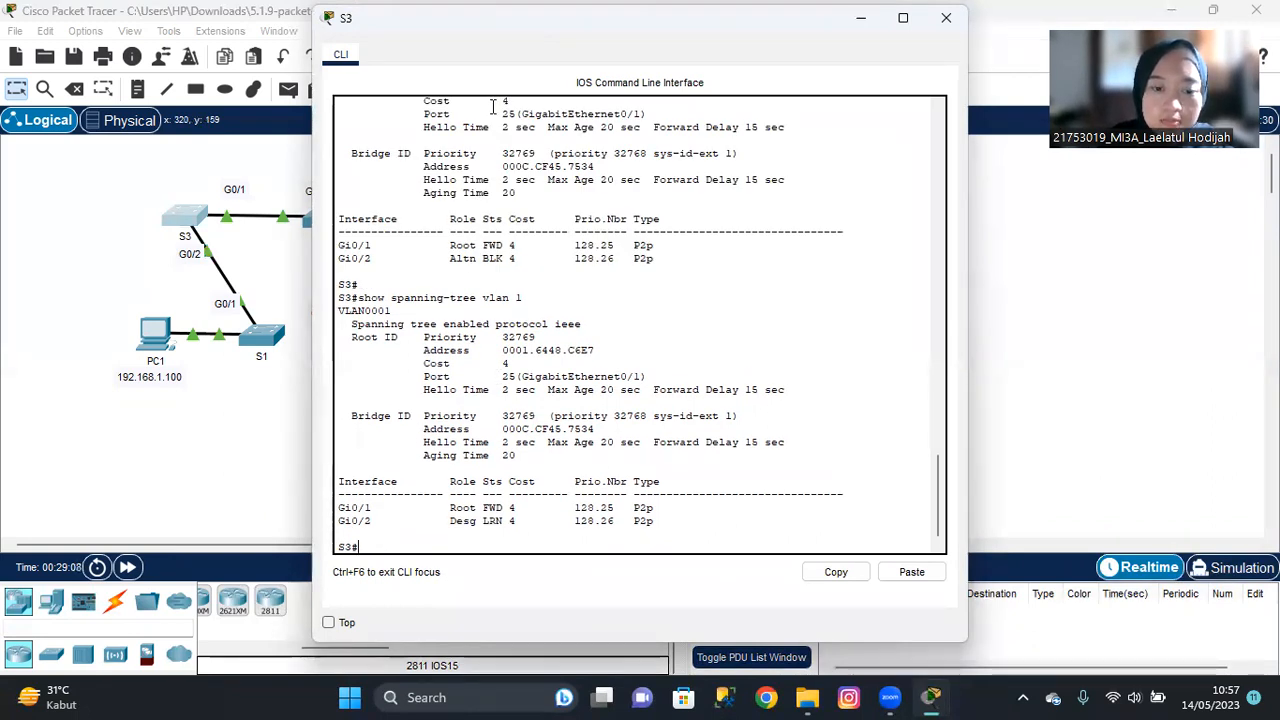
Step: Inspect the Gi0/2 row in S3's latest spanning-tree output, and bring the activity instructions back beside the CLI
left_click_drag(493, 18, 368, 39)
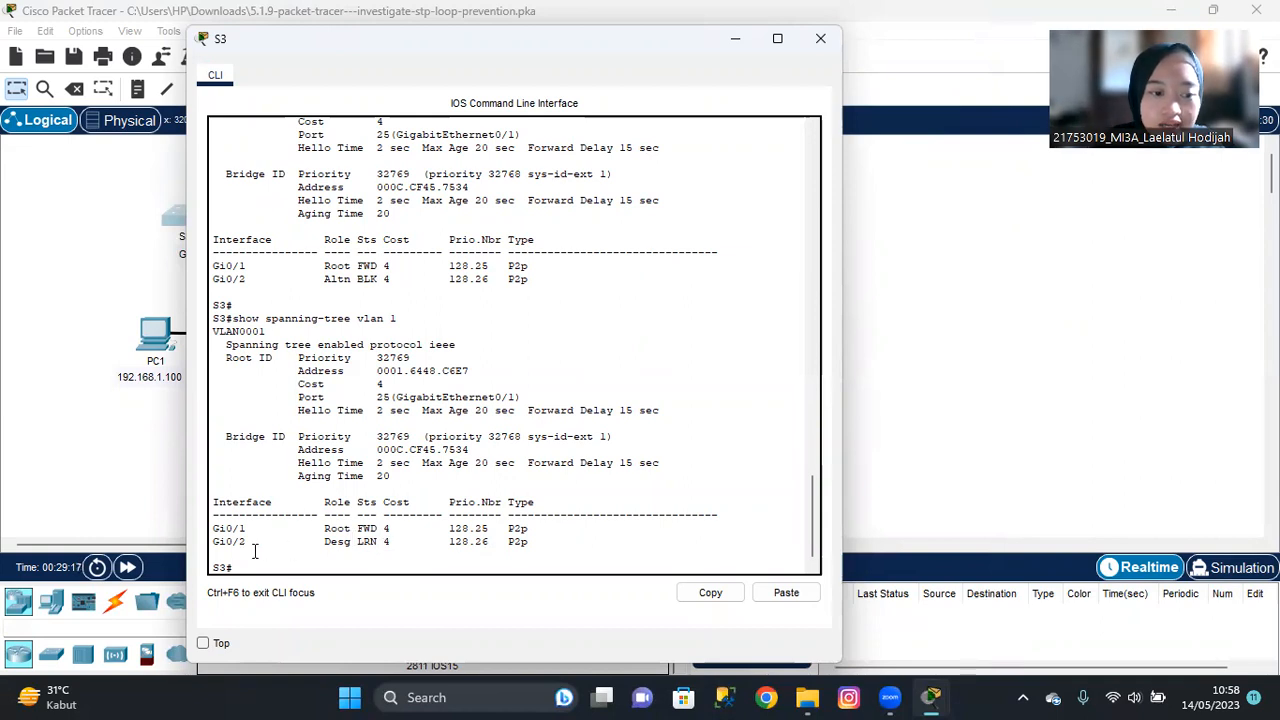
mouse_move(217, 549)
left_mouse_down()
mouse_move(320, 541)
mouse_move(214, 528)
mouse_move(214, 541)
left_mouse_up()
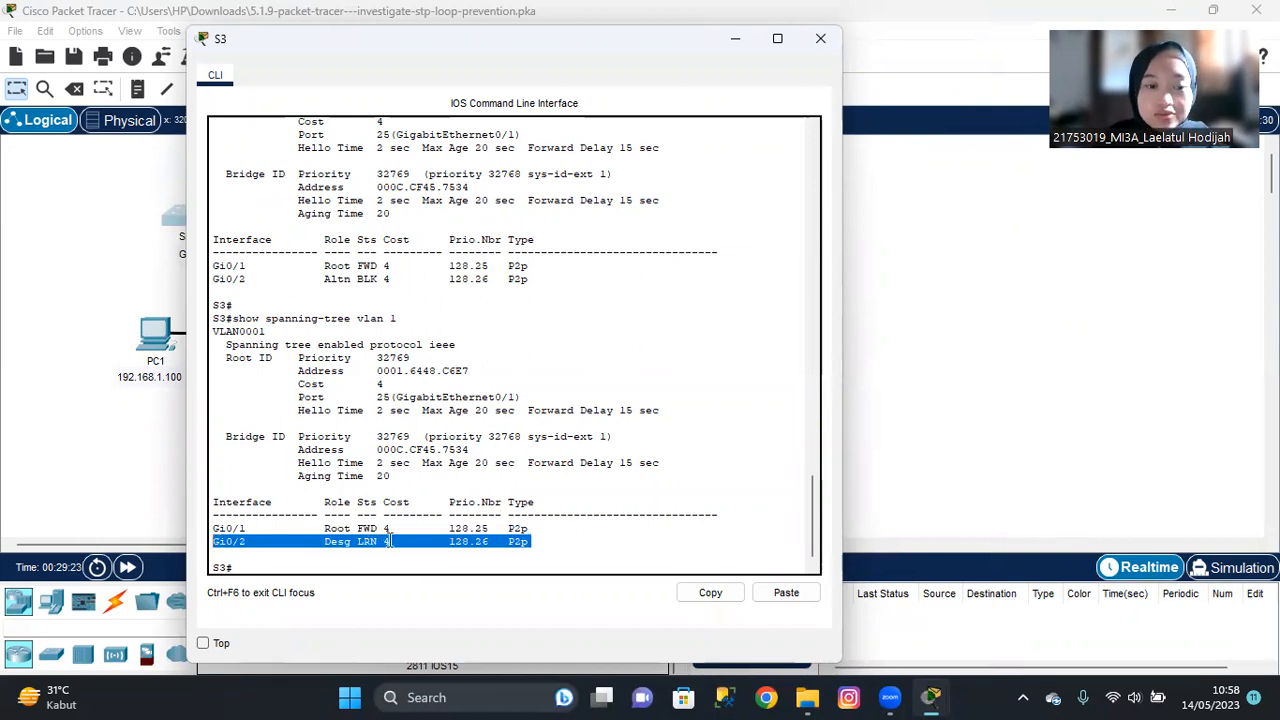
mouse_move(806, 698)
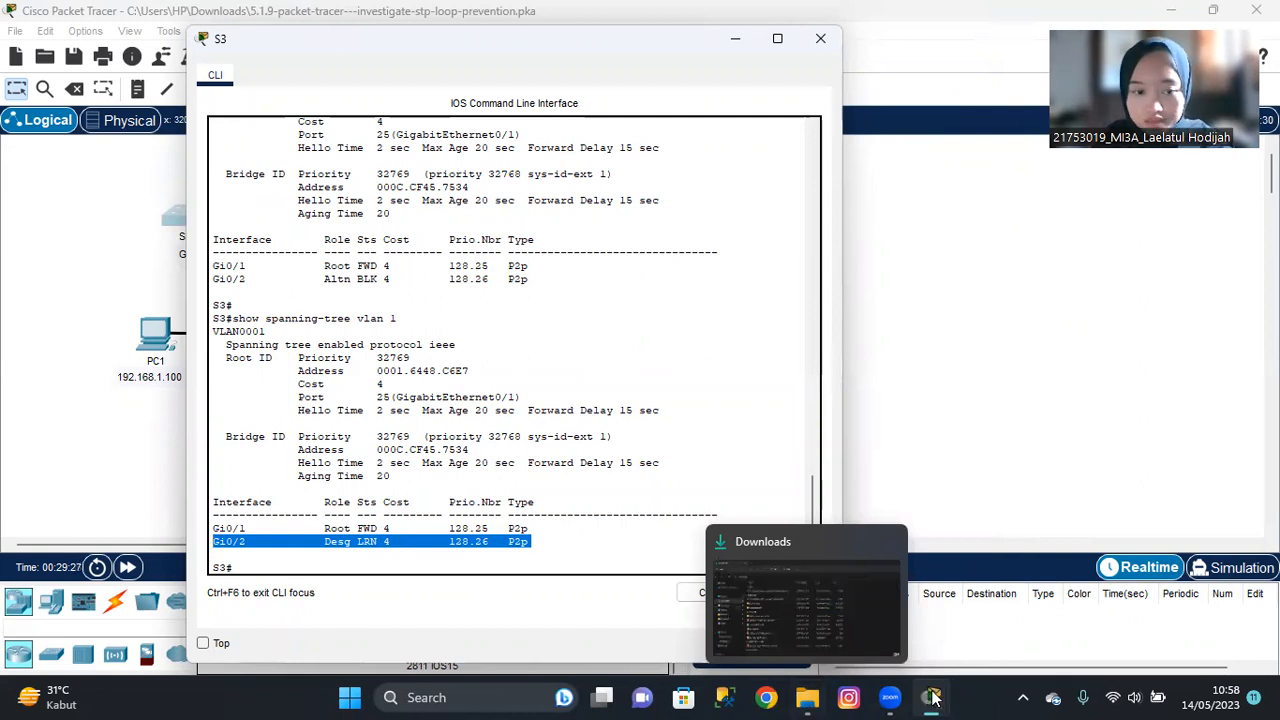
mouse_move(927, 699)
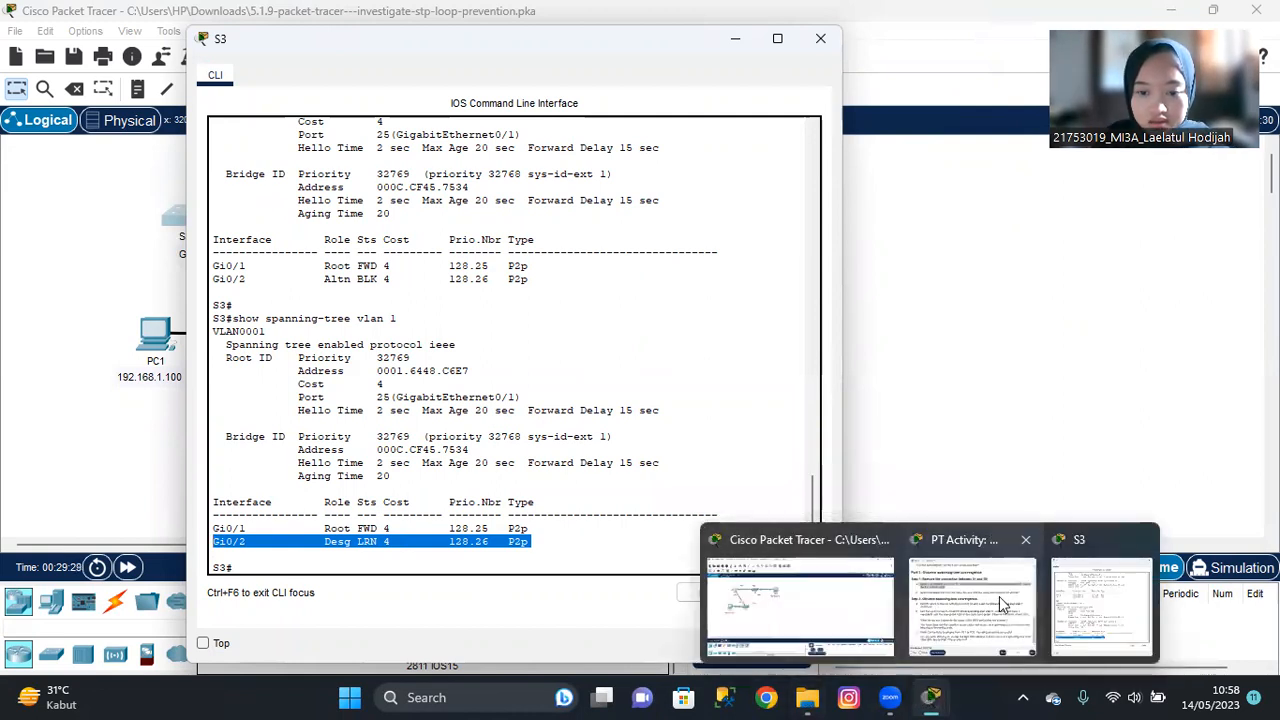
left_click(937, 612)
Step: Review the Part 2 instructions for removing the S1 to S2 cable and for observing spanning-tree convergence in Step 2a and 2b
scroll(818, 287, "up", 5)
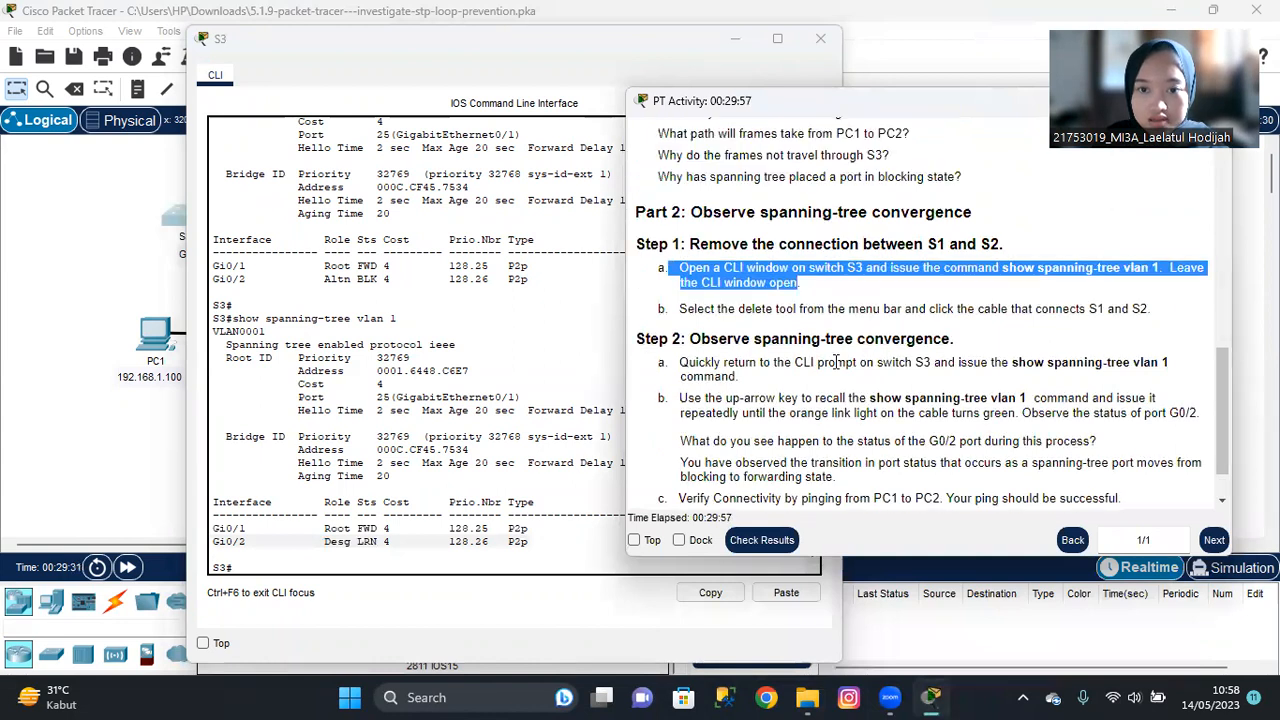
scroll(836, 362, "down", 5)
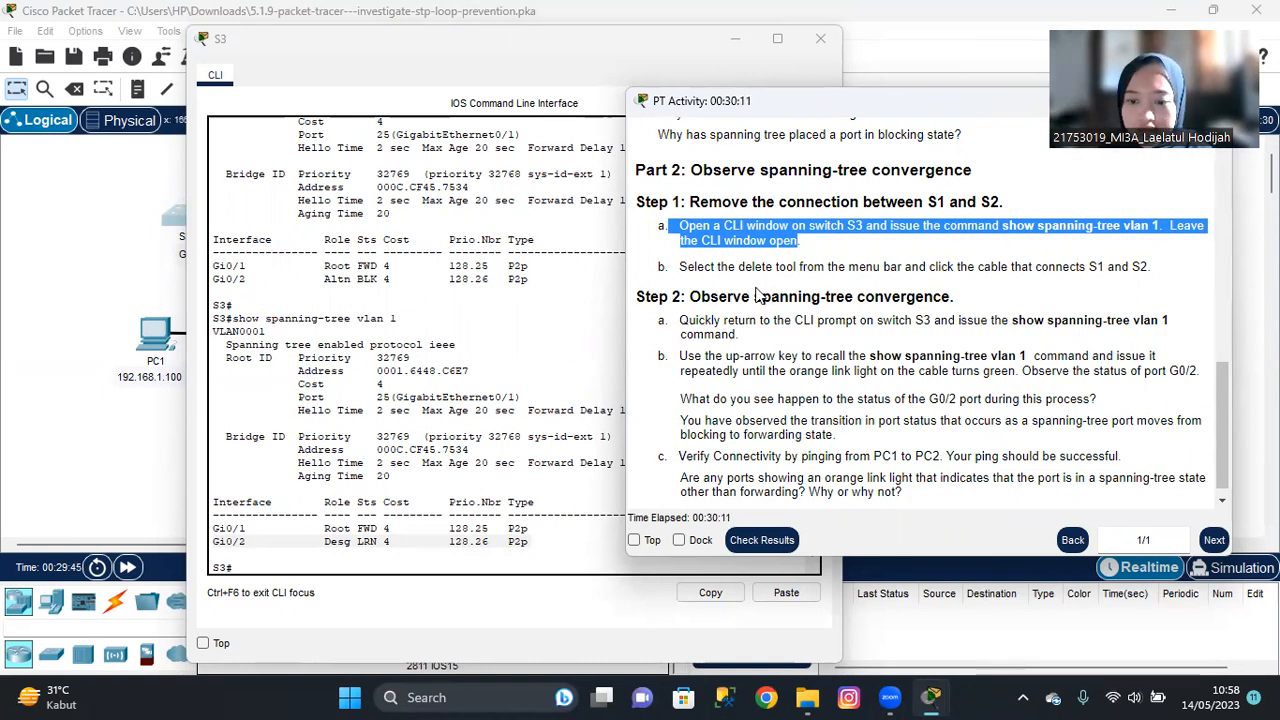
left_click(692, 266)
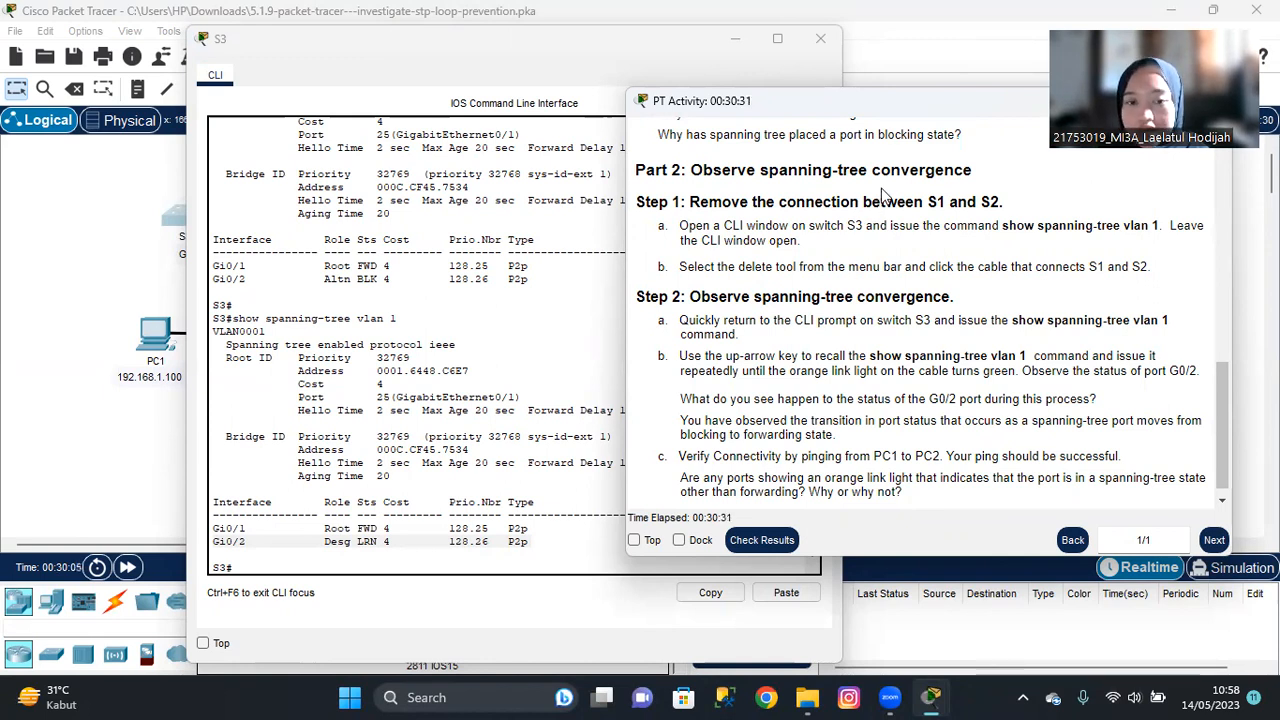
left_click_drag(640, 301, 978, 295)
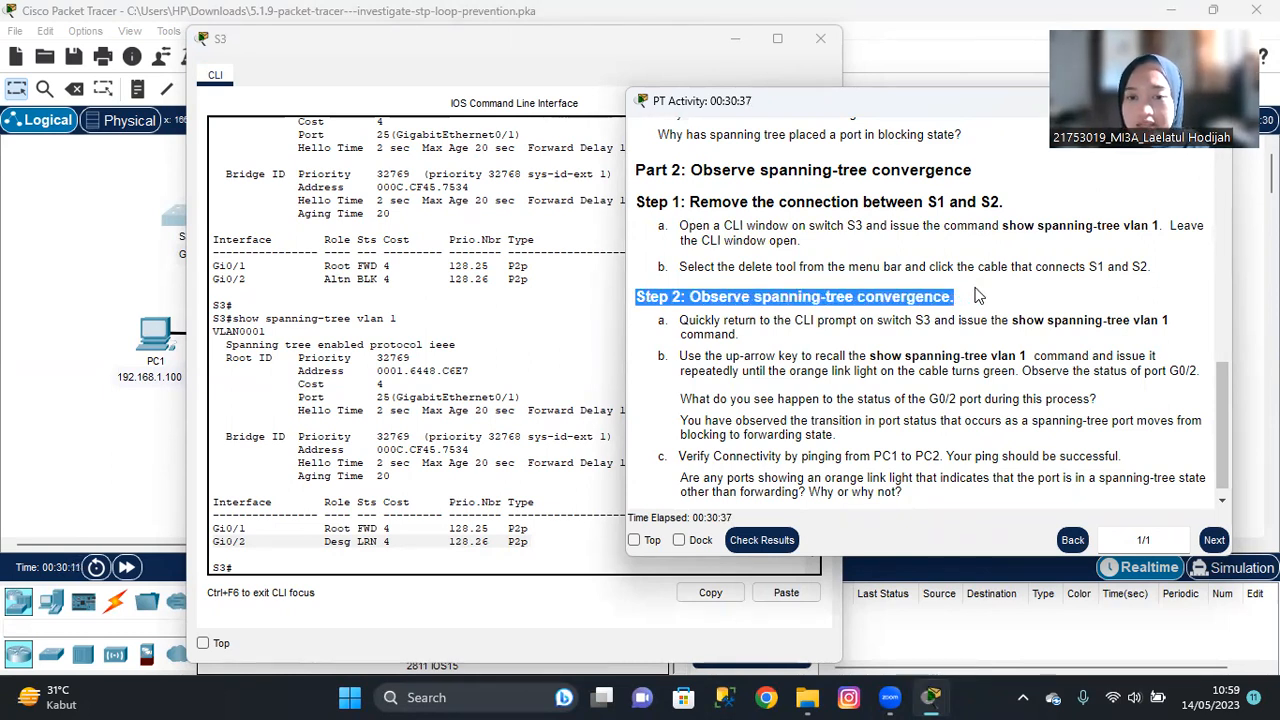
scroll(979, 298, "down", 1)
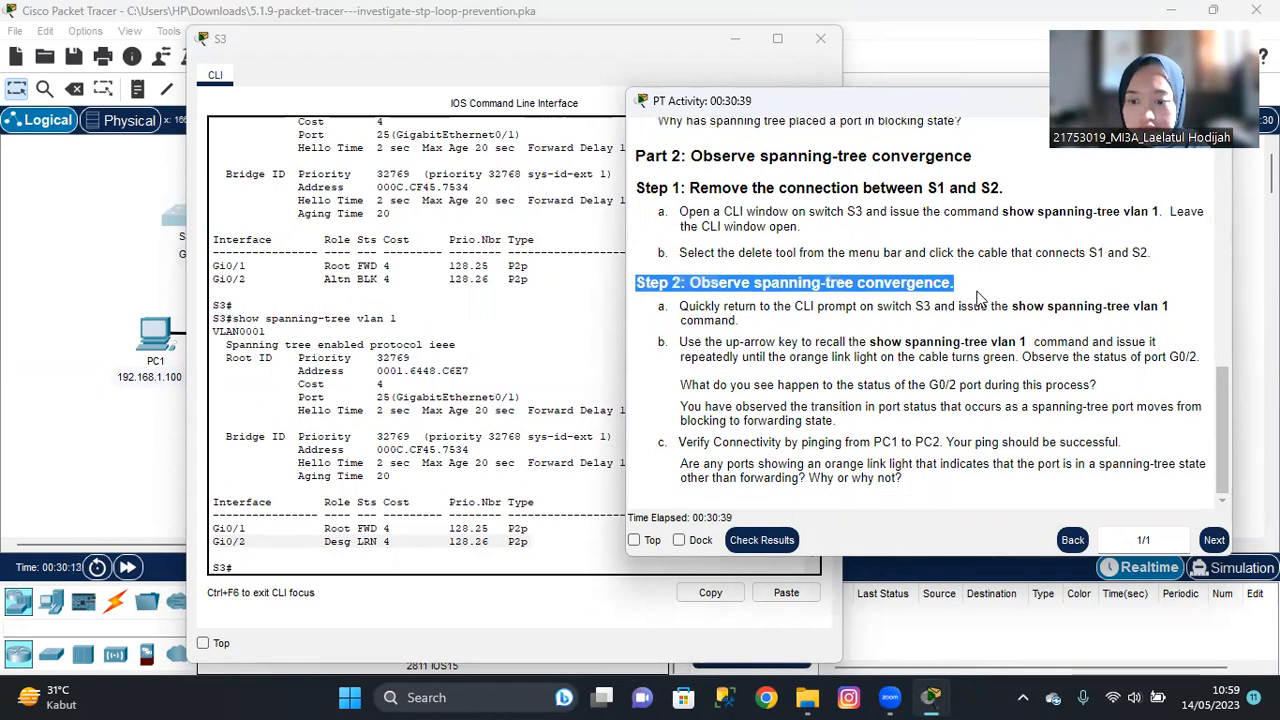
left_click(683, 309)
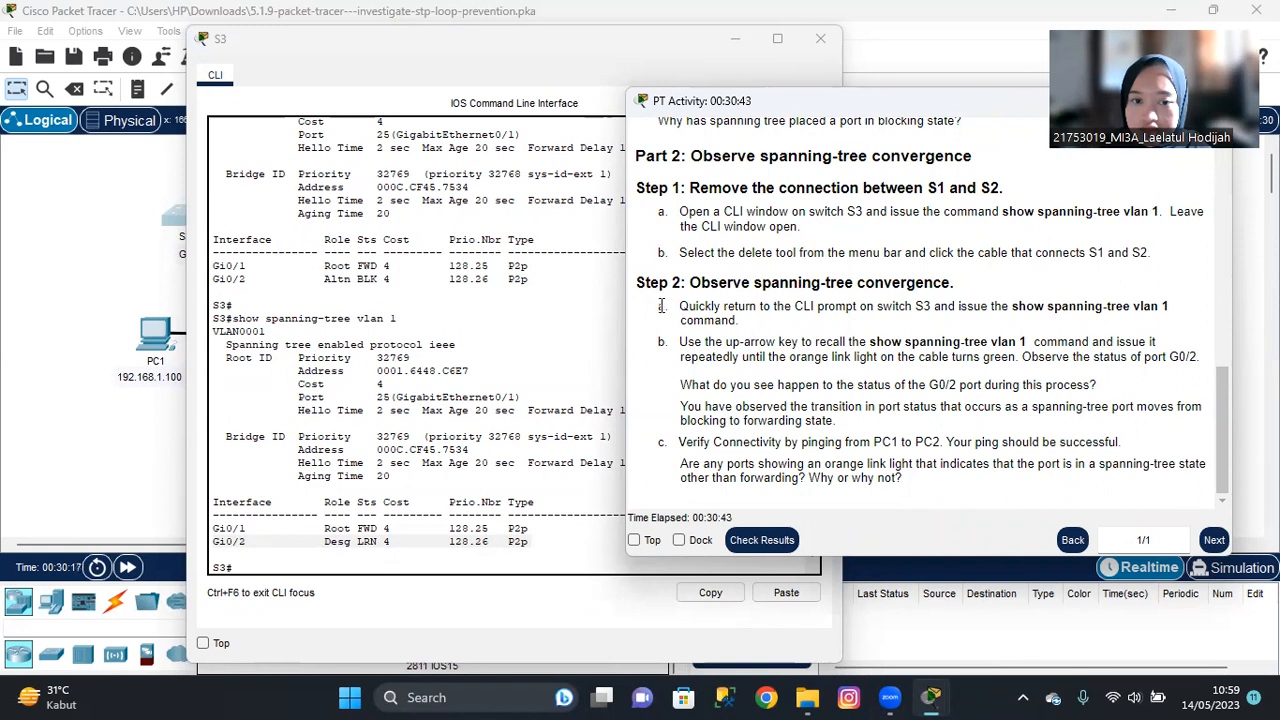
left_click_drag(661, 306, 748, 322)
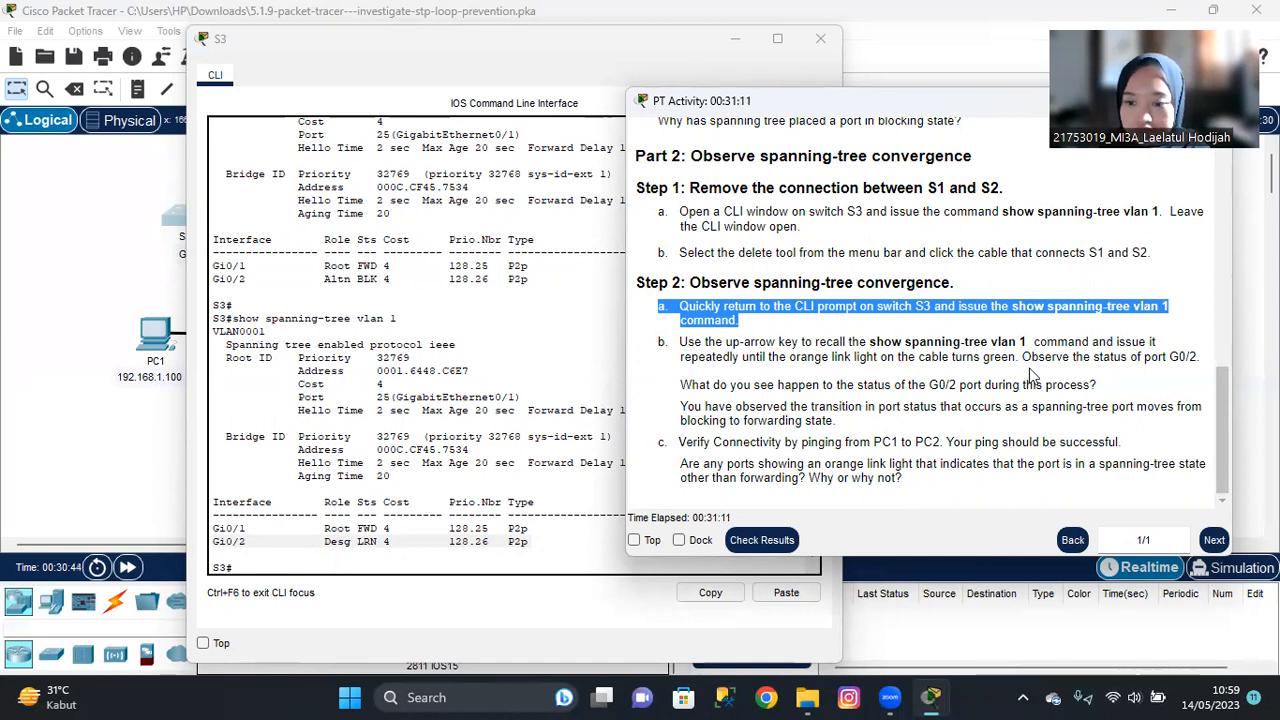
left_click(660, 352)
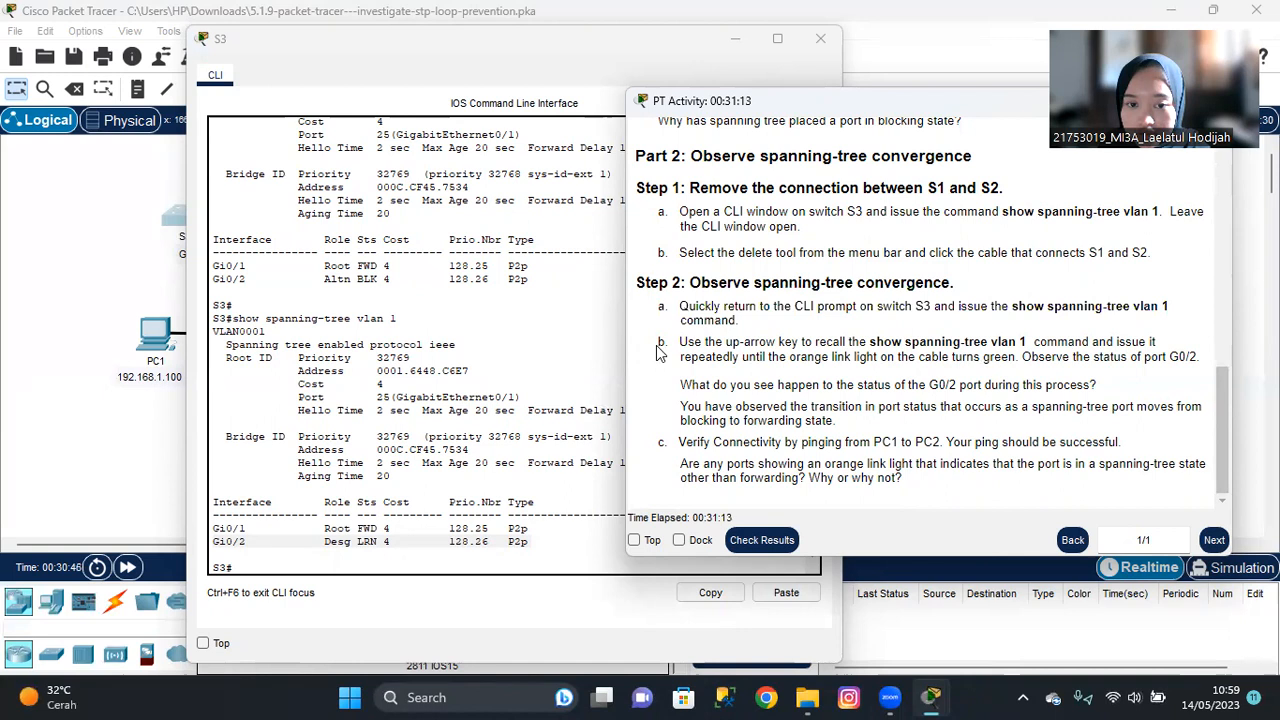
left_click_drag(658, 343, 1213, 372)
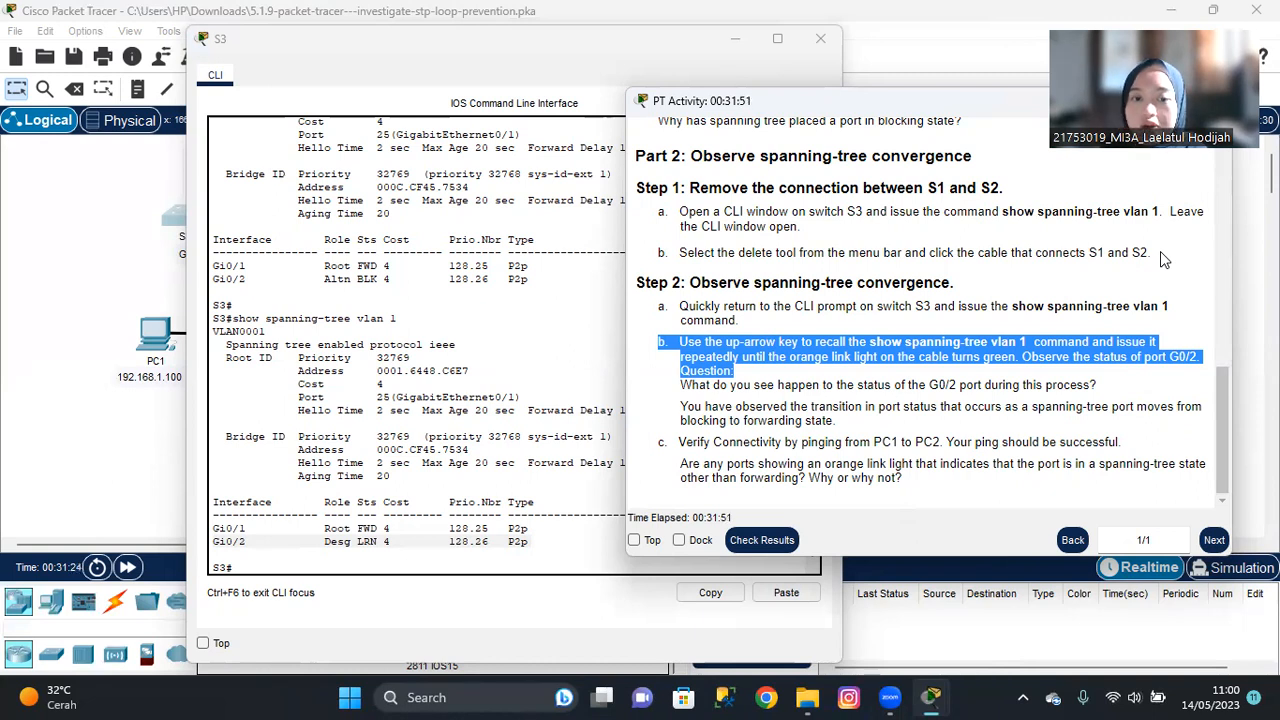
Step: Recheck S3's spanning-tree output and close its CLI, and read the question about the G0/2 port's status during convergence
left_click(301, 569)
key("Return")
key("Return")
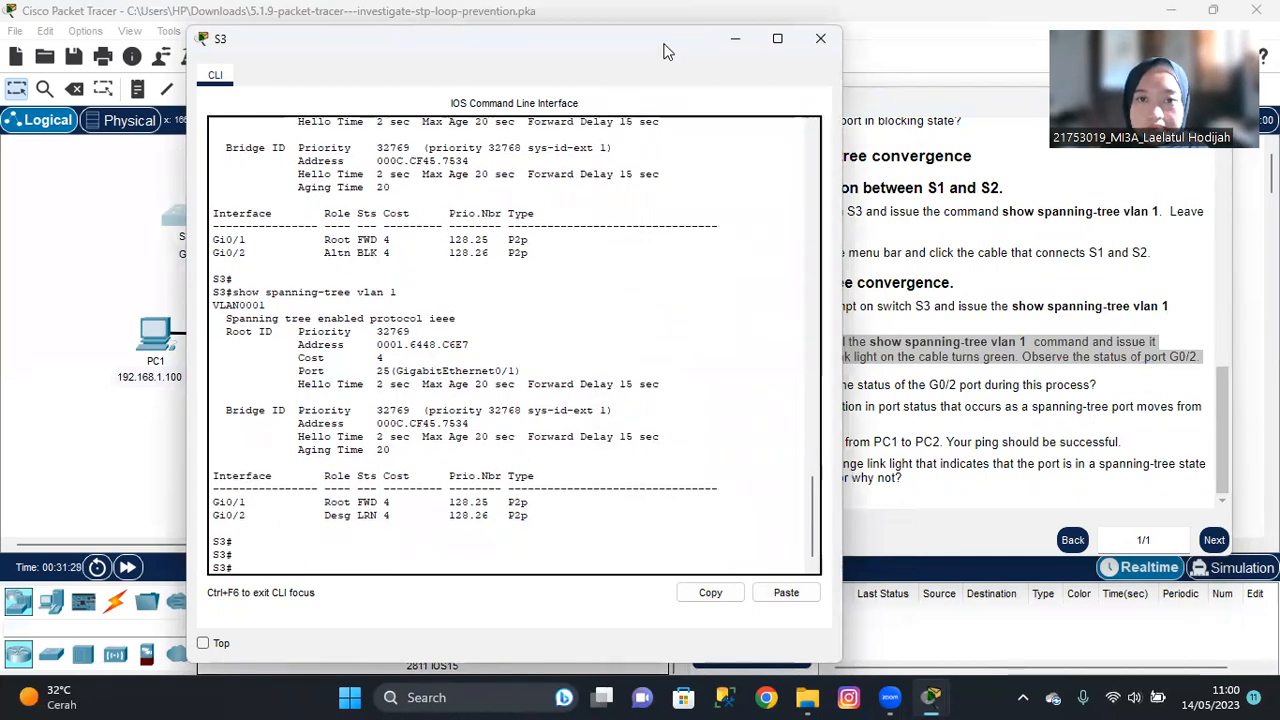
left_click(821, 45)
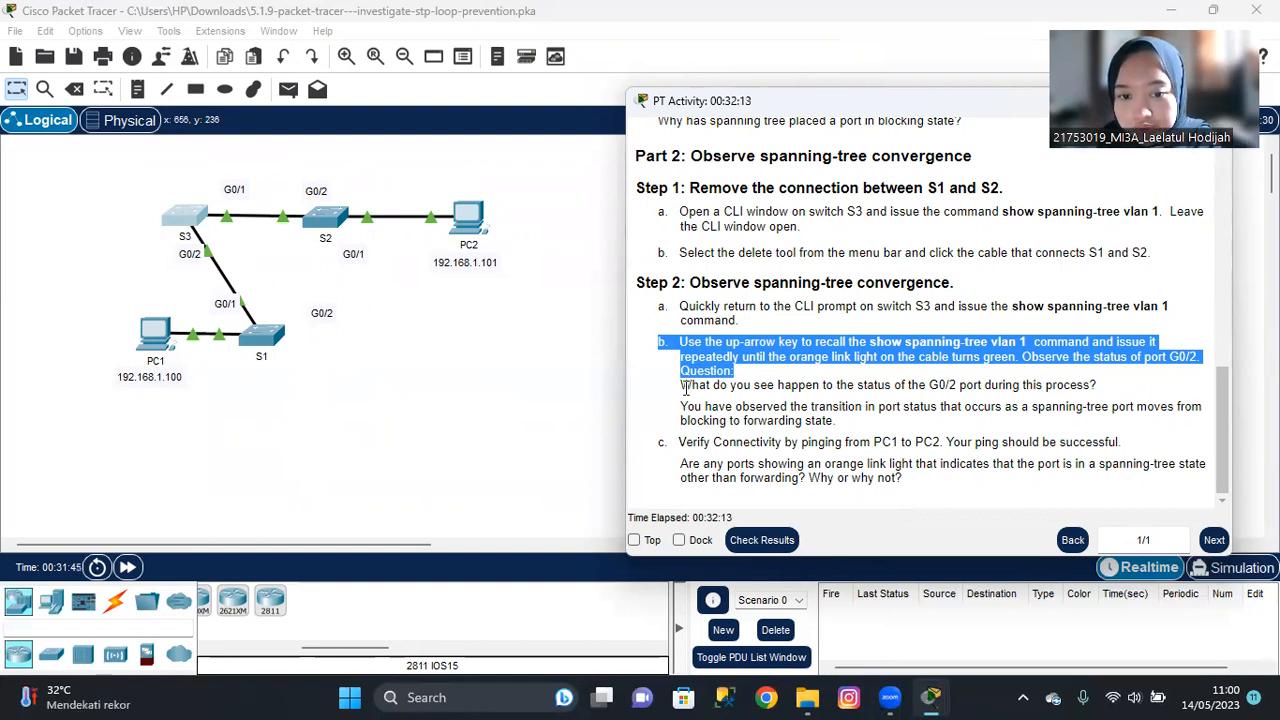
left_click_drag(684, 388, 1090, 388)
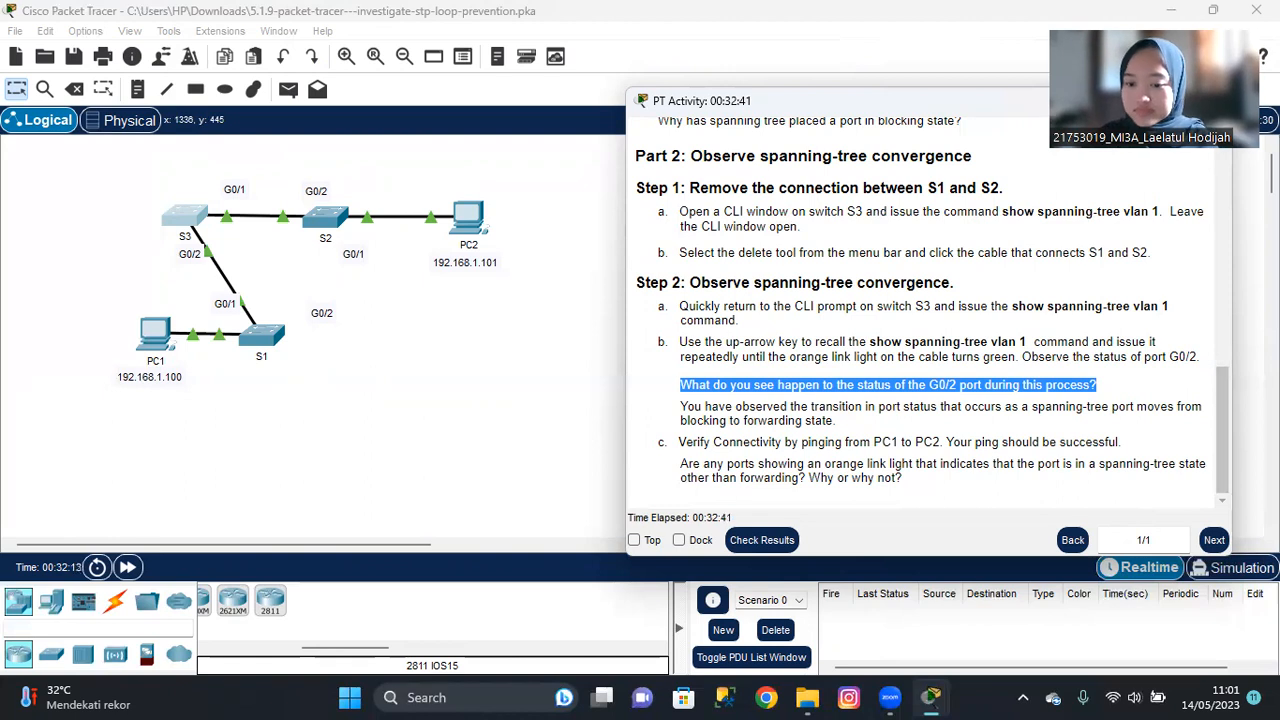
Step: Open switch S3's CLI and rerun show spanning-tree vlan 1 to check the status of port Gi0/2
mouse_move(930, 697)
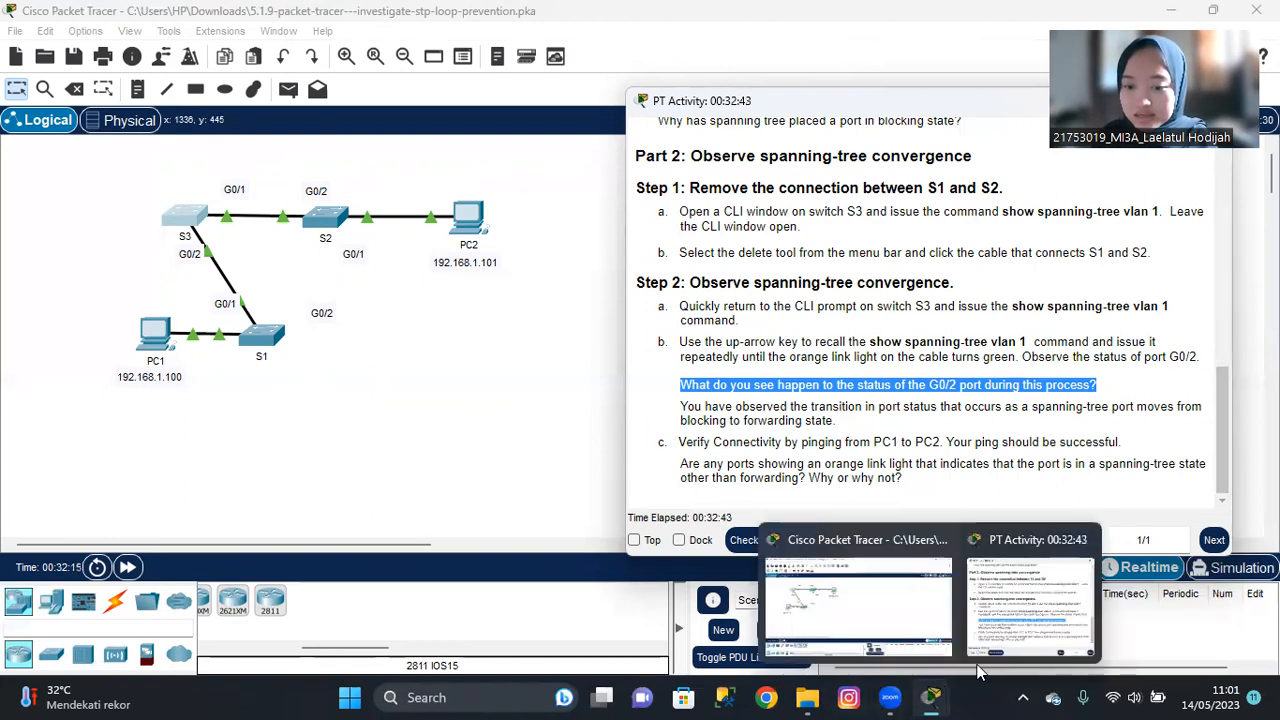
left_click(174, 236)
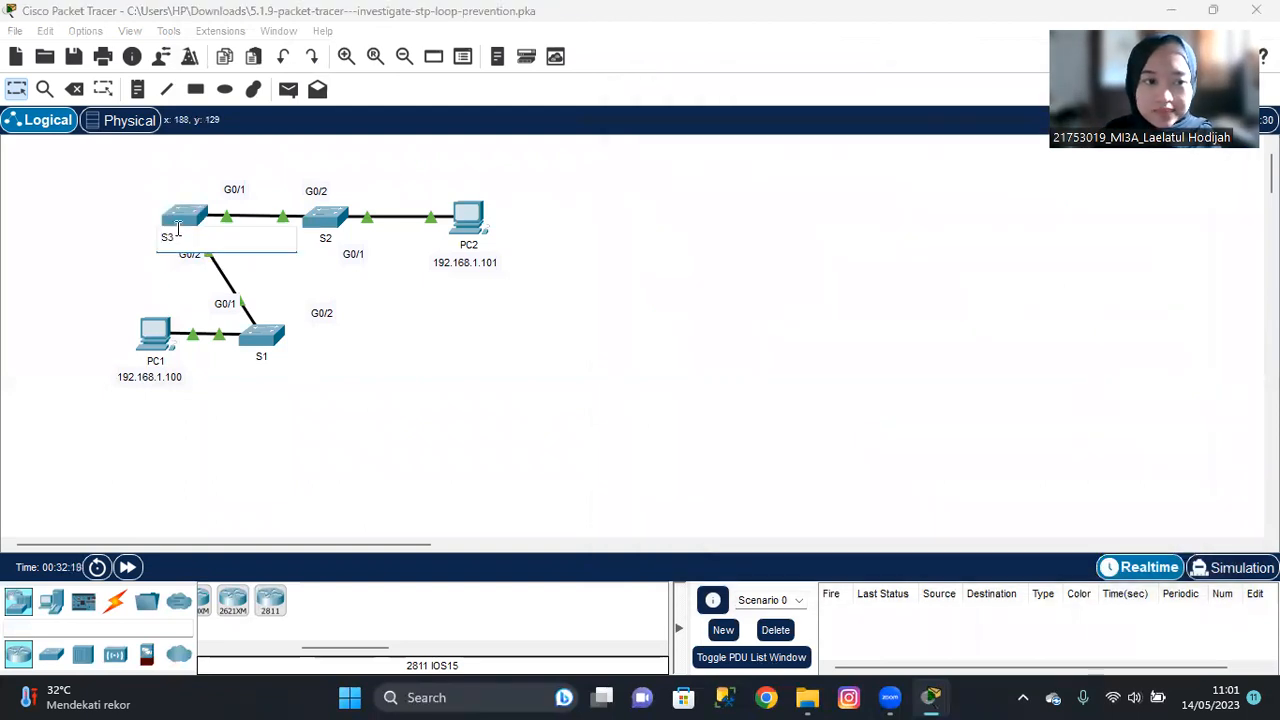
left_click(178, 228)
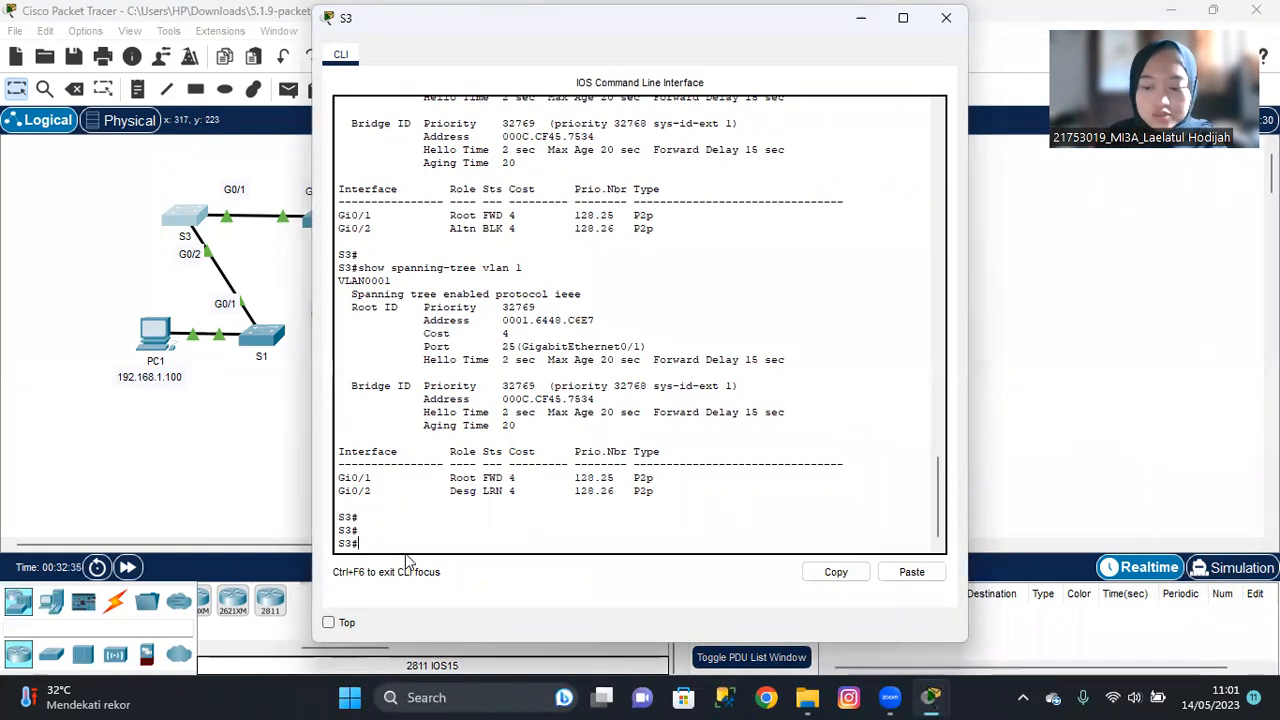
key("Up")
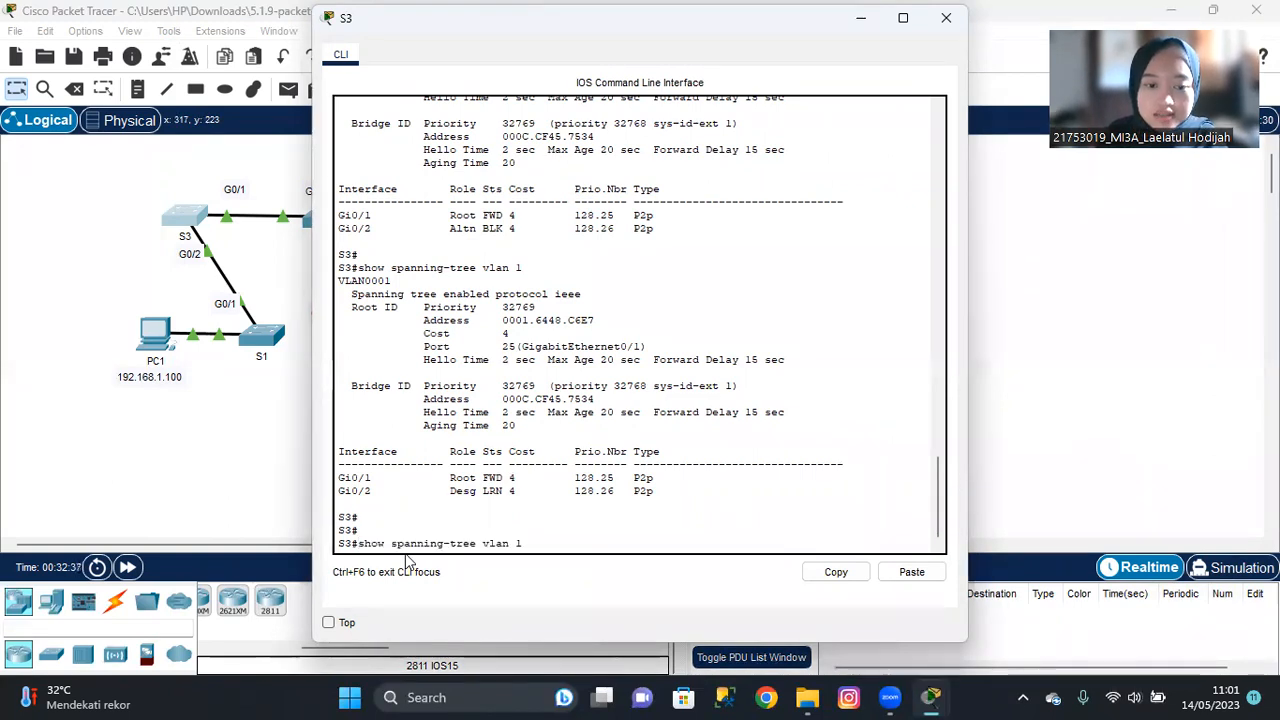
key("Return")
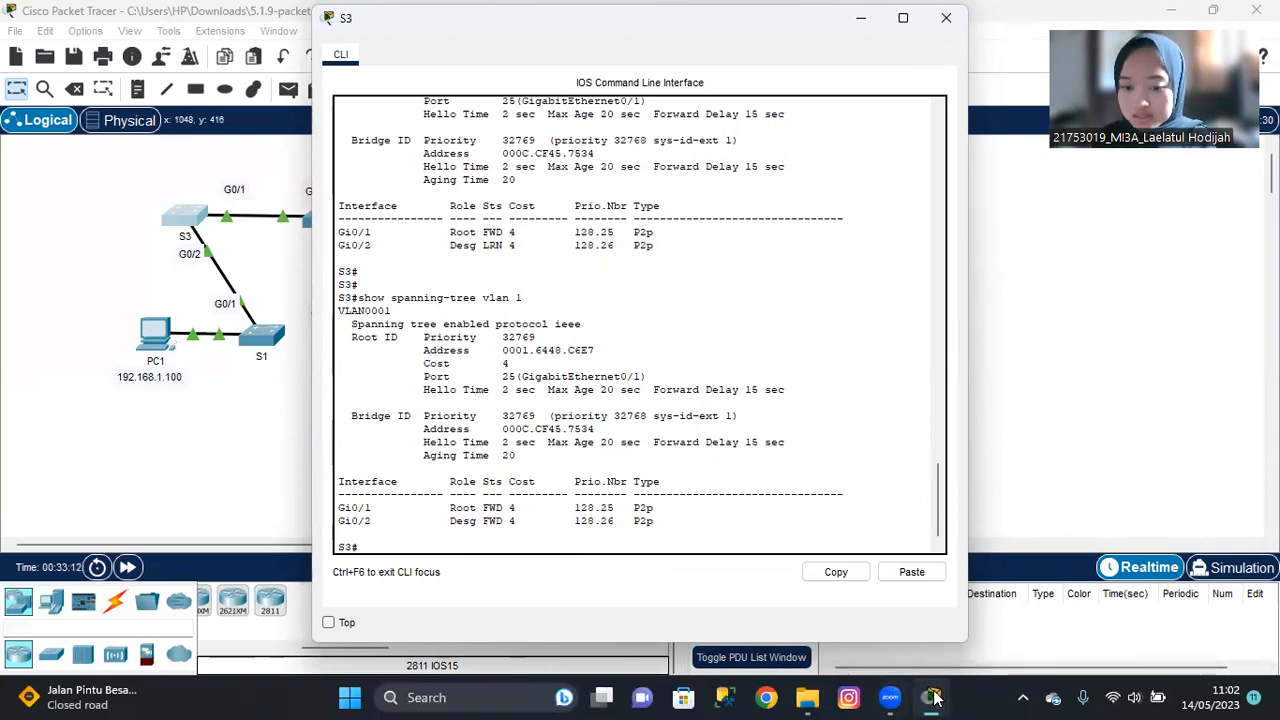
Step: Review the activity's note on the blocking-to-forwarding transition and the Step 2c instructions for pinging from PC1 to PC2
mouse_move(933, 697)
left_click(1003, 617)
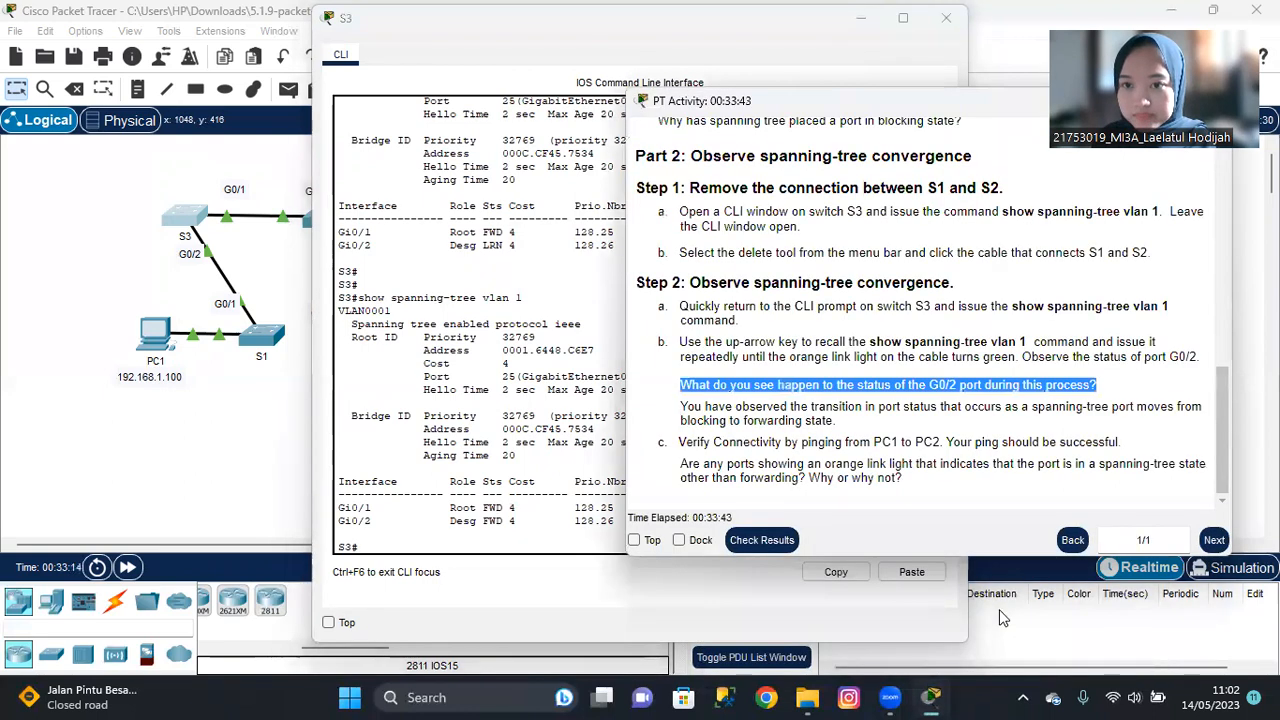
left_click(862, 52)
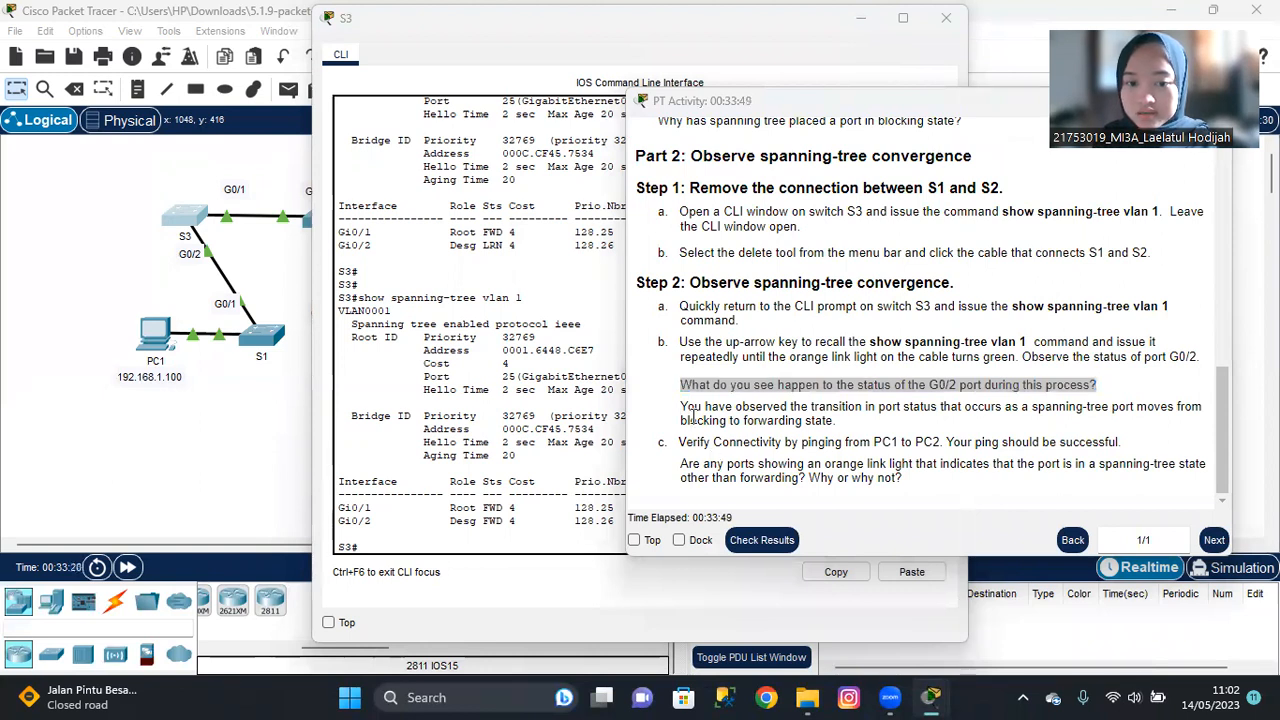
left_click_drag(680, 405, 851, 430)
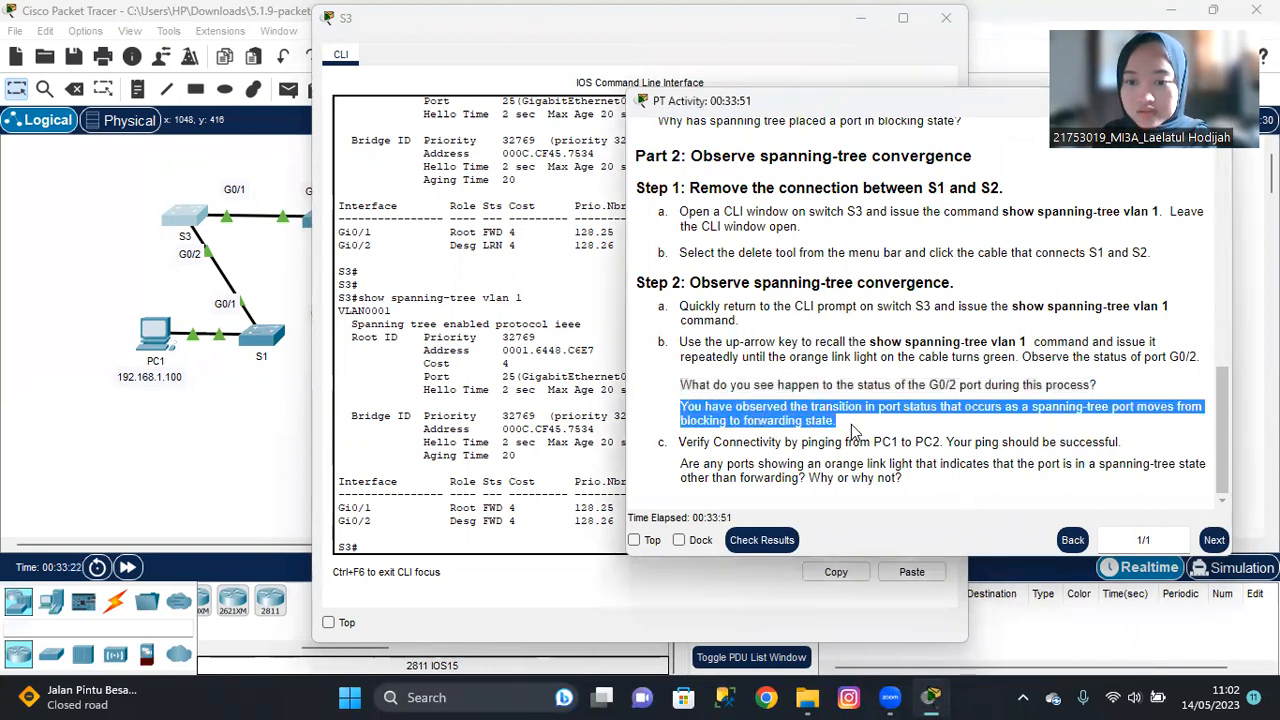
left_click_drag(659, 442, 922, 488)
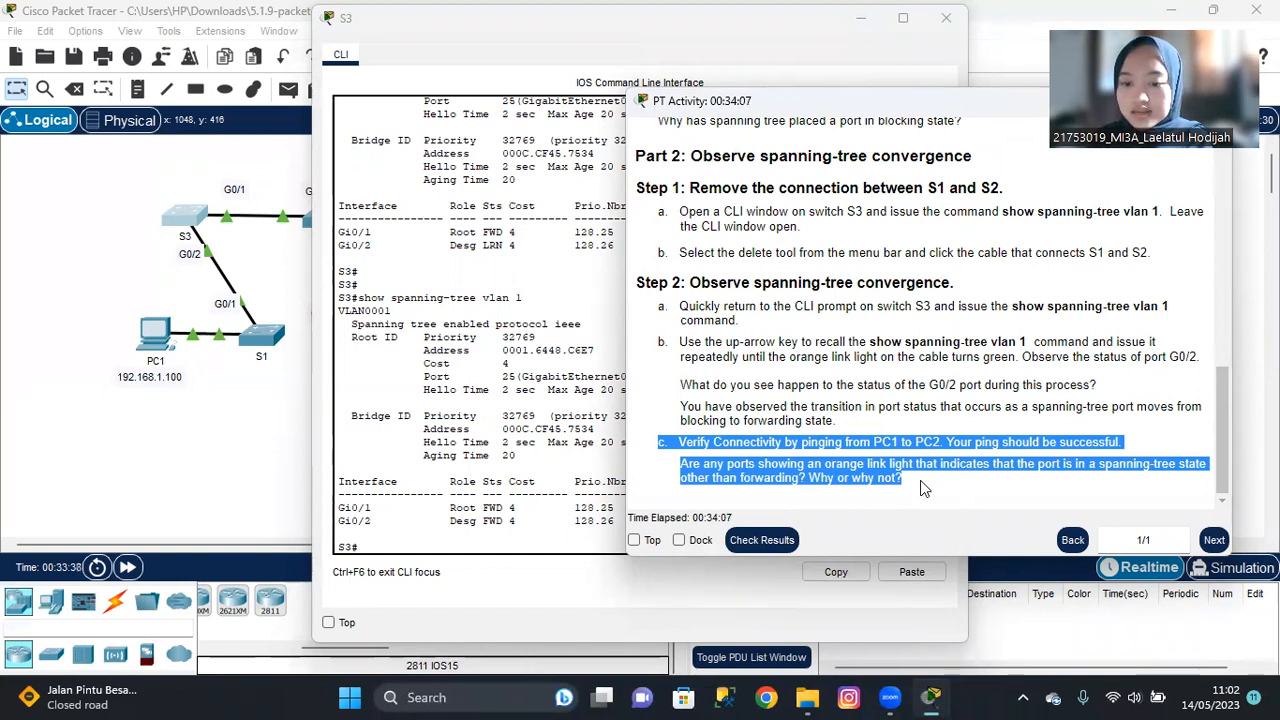
Step: Return to the network topology and close switch S3's CLI window
left_click(240, 512)
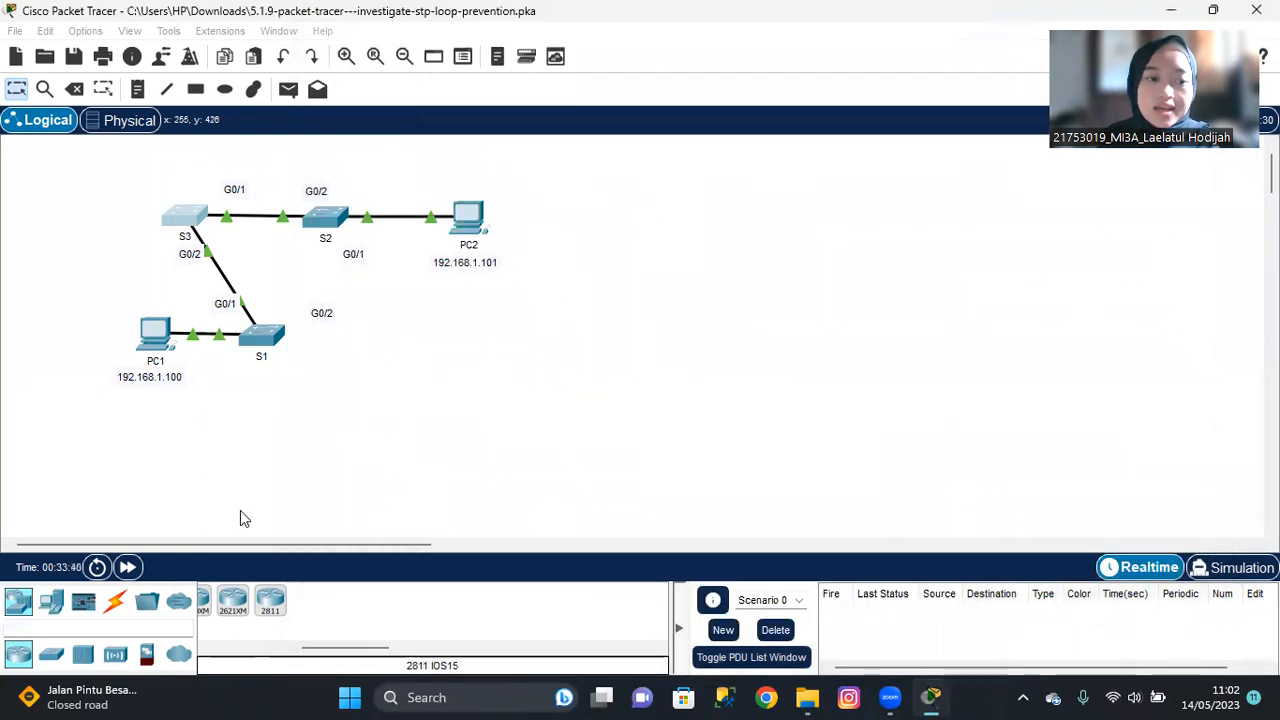
mouse_move(808, 700)
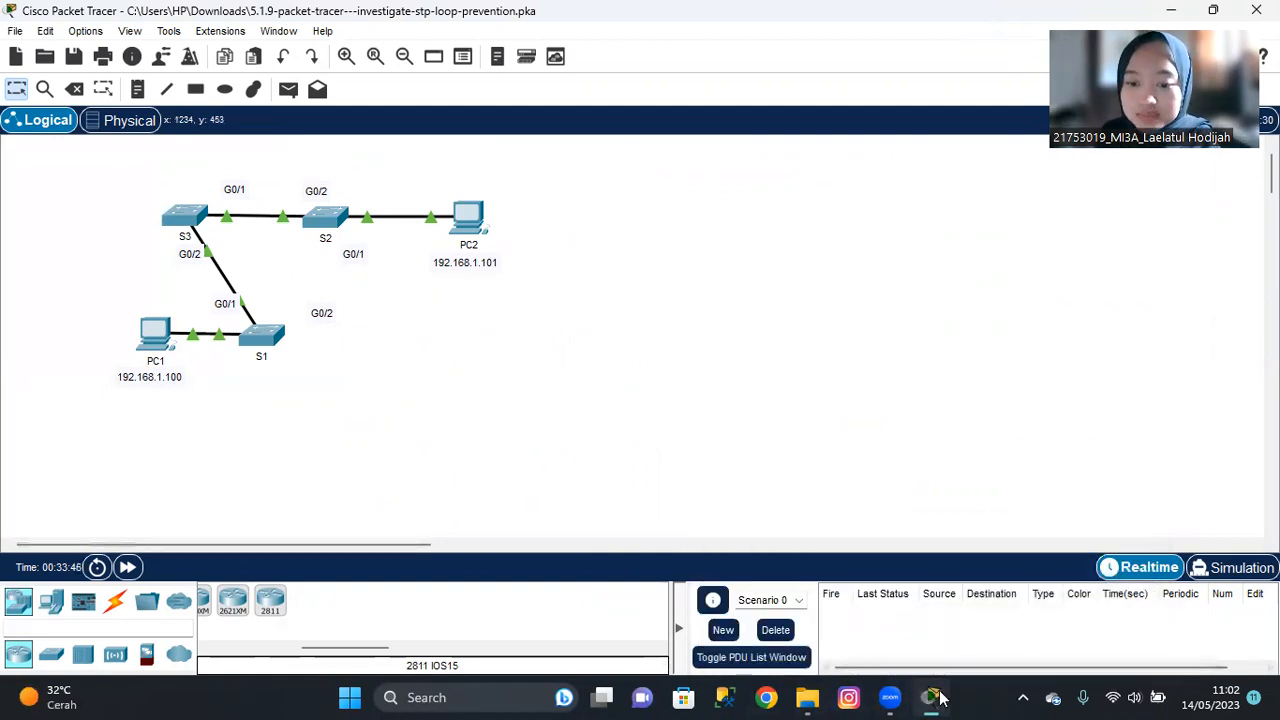
mouse_move(932, 697)
left_click(1091, 561)
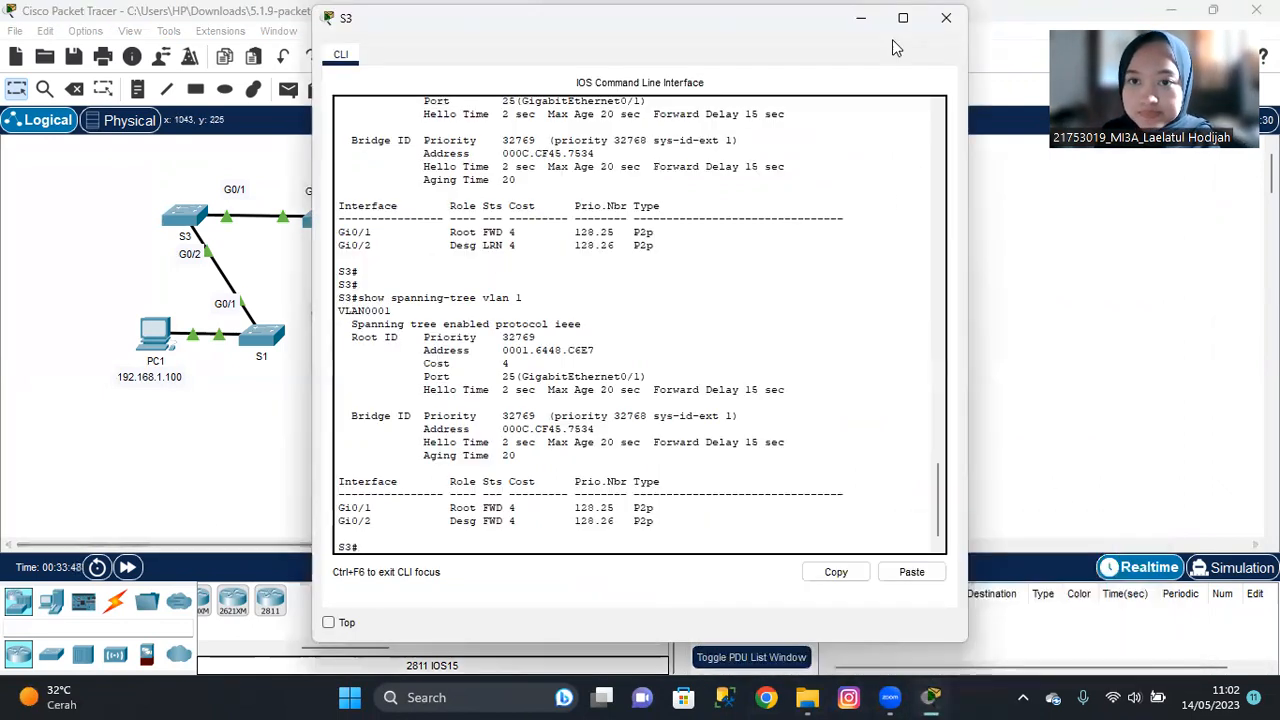
left_click(946, 17)
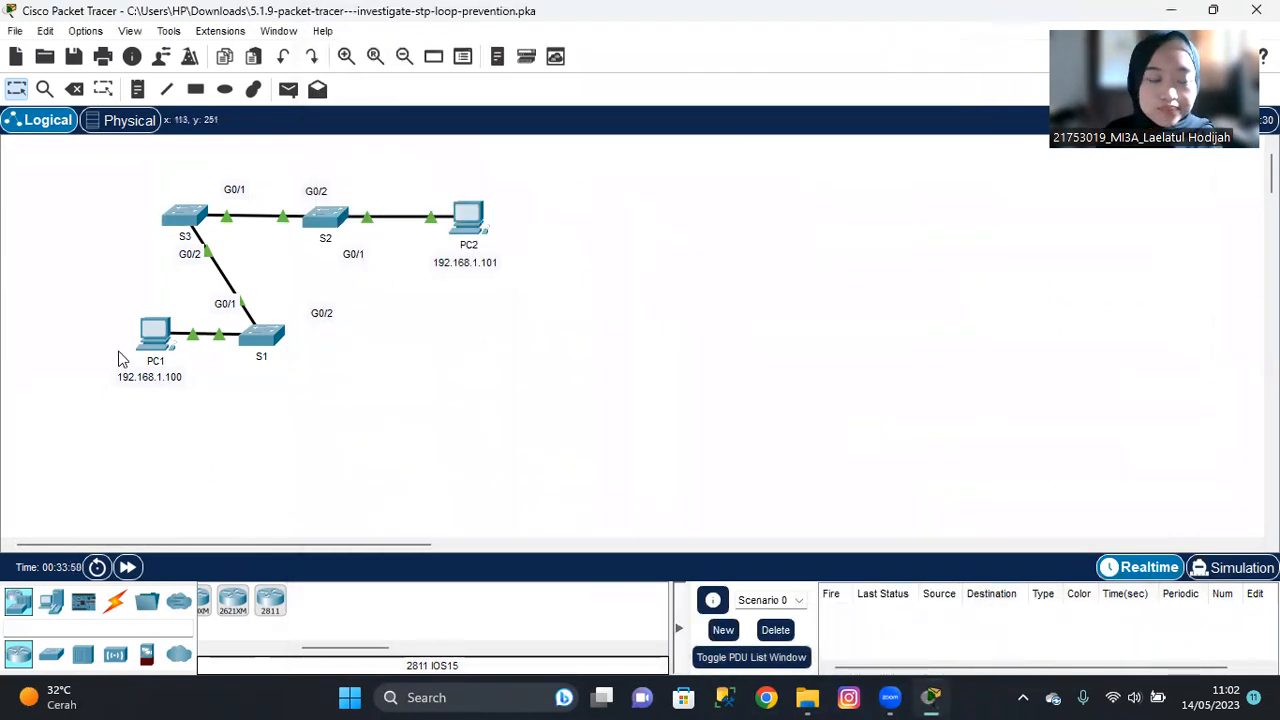
Step: Ping PC2 at 192.168.1.101 from PC1's Command Prompt, and minimize the PC1 window
left_click(153, 333)
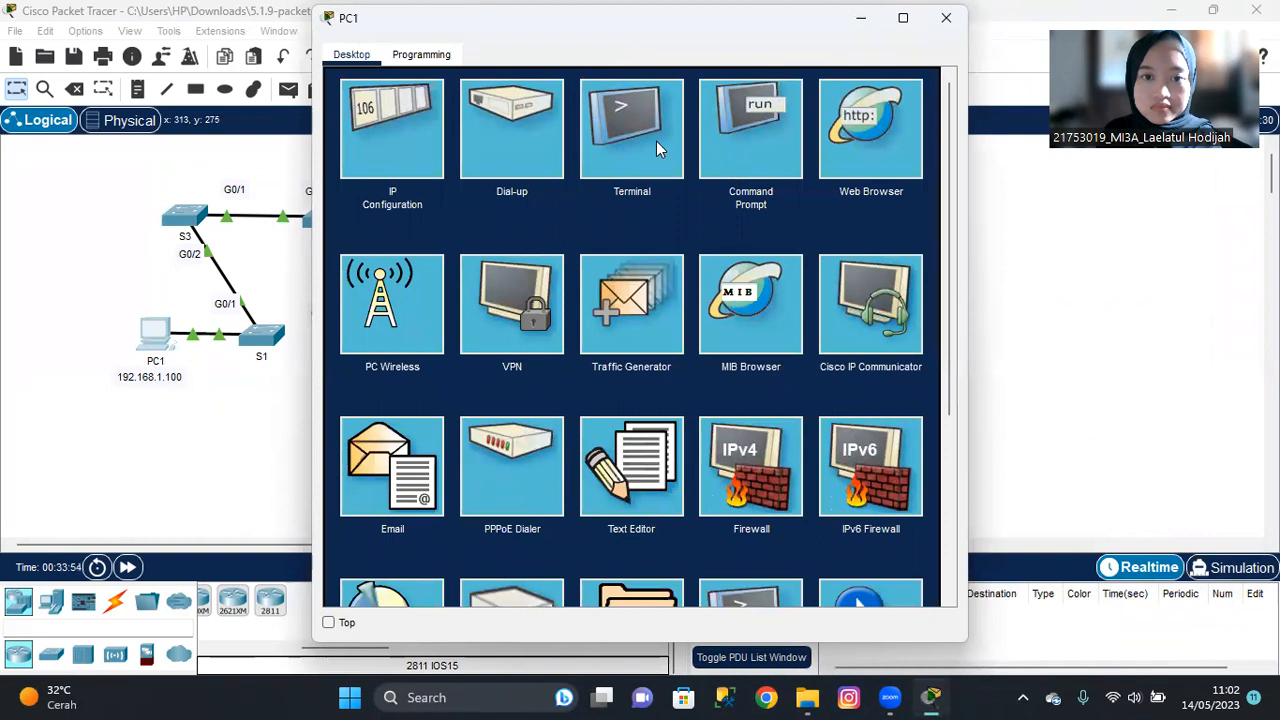
left_click(735, 150)
key("Return")
key("Return")
key("Up")
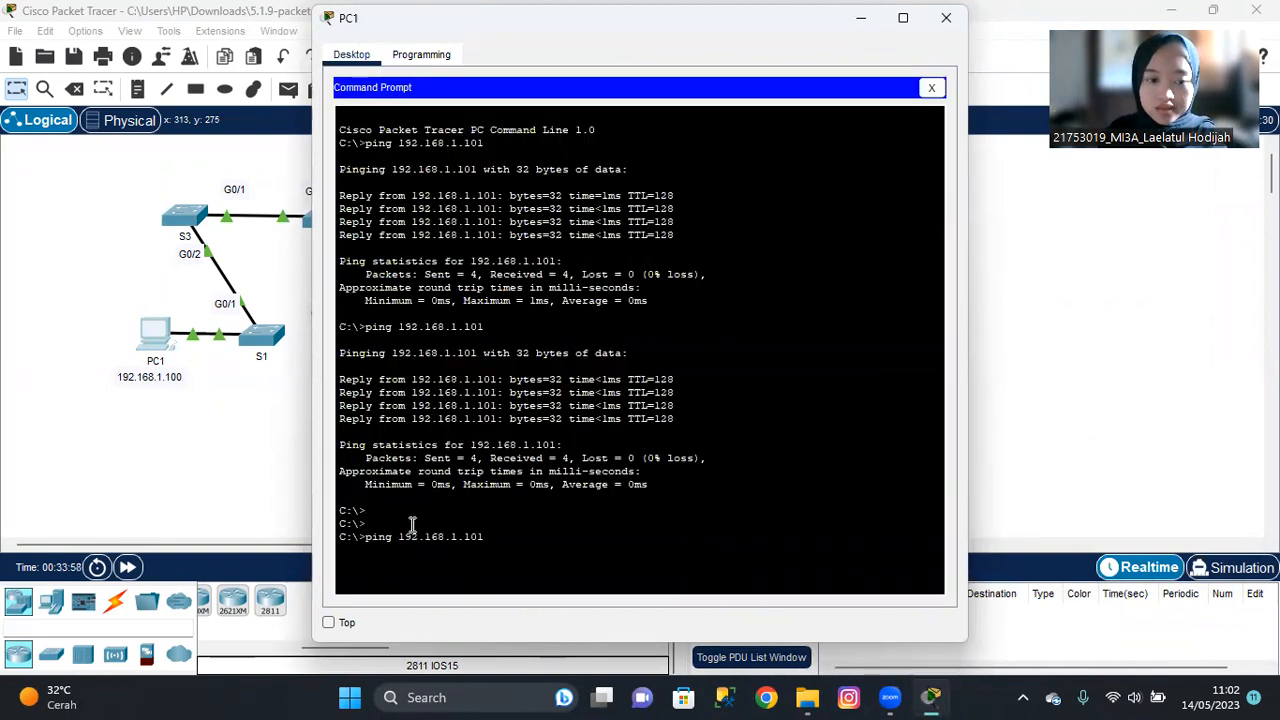
key("Return")
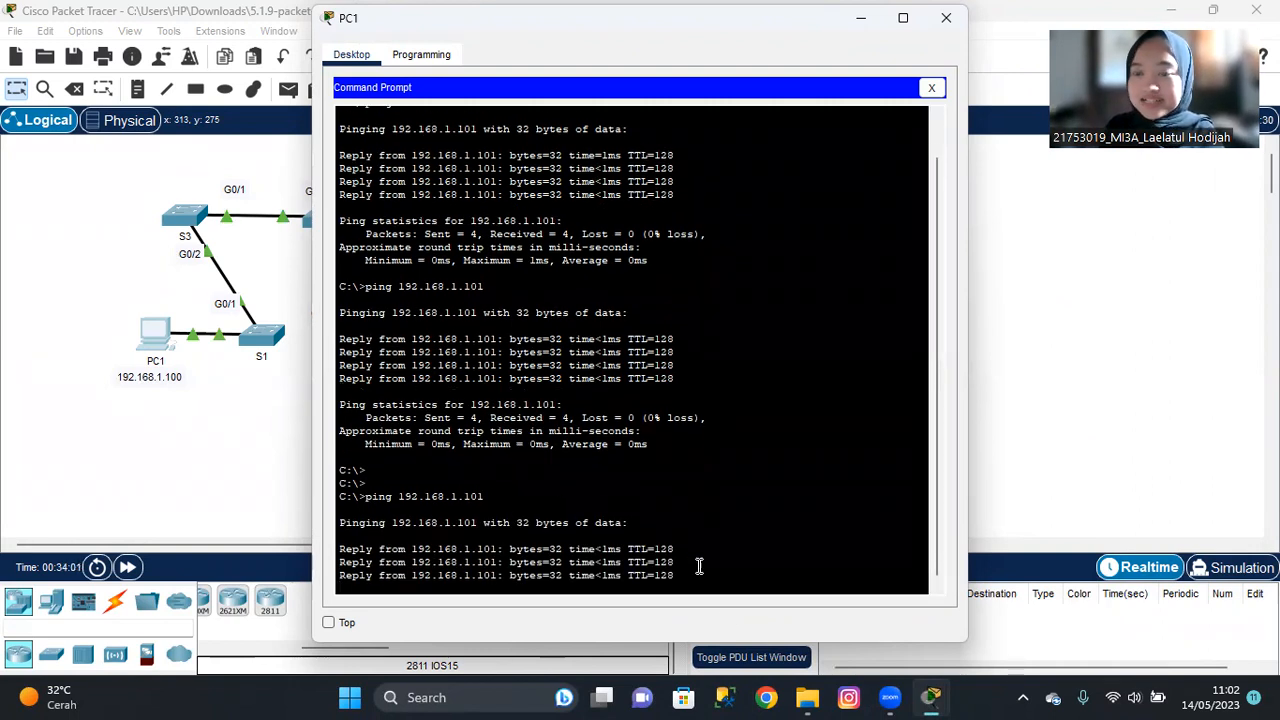
mouse_move(922, 694)
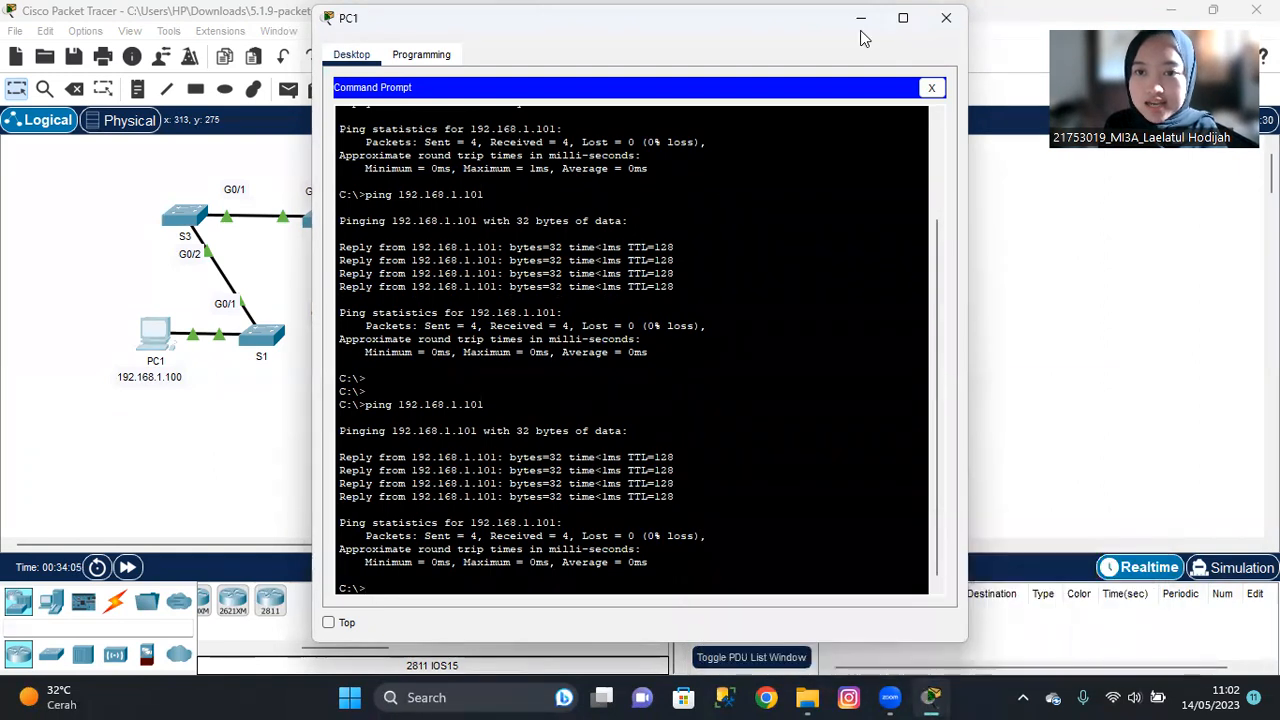
left_click(861, 30)
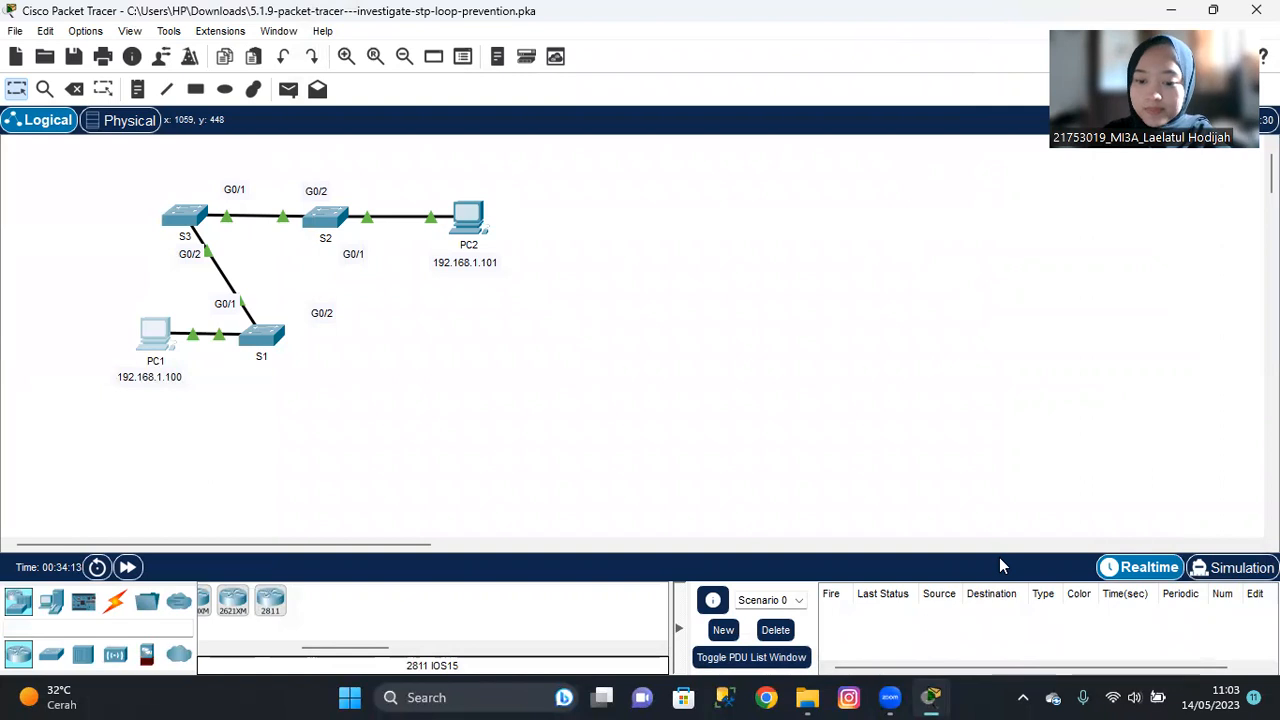
Step: Read the Step 2c question about ports showing an orange link light, and check the link lights in the topology
mouse_move(943, 697)
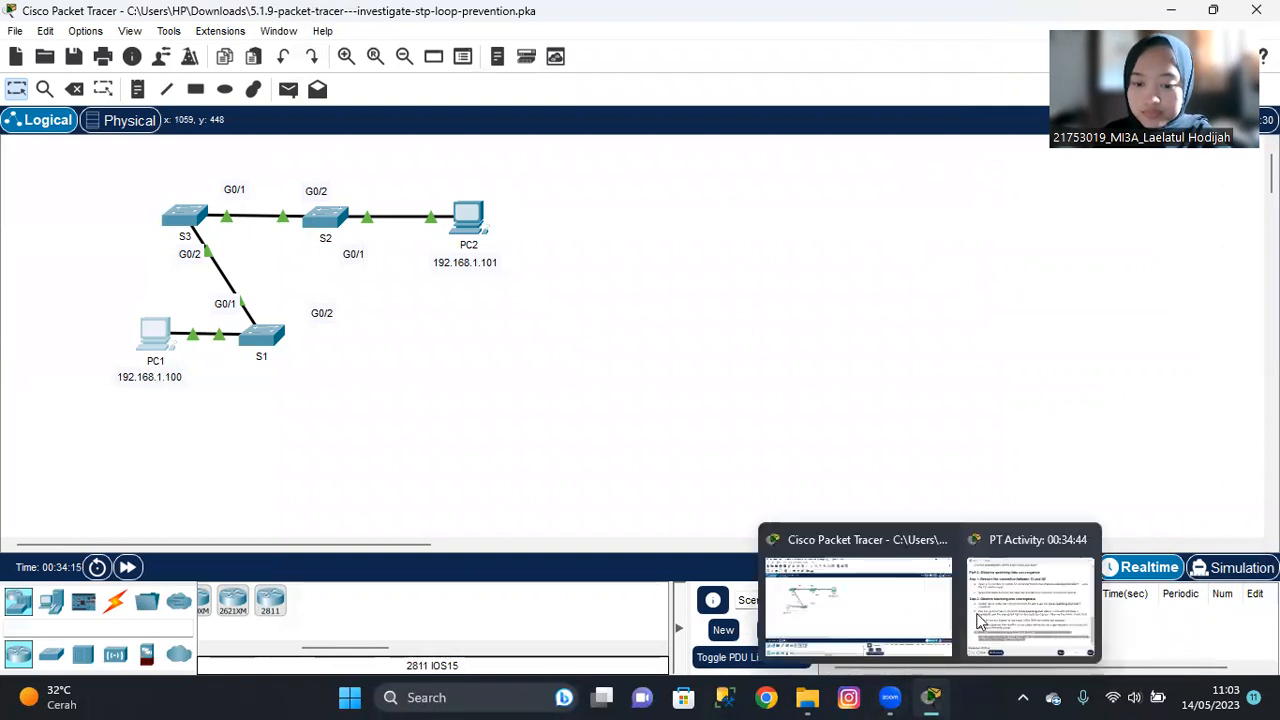
left_click(1027, 617)
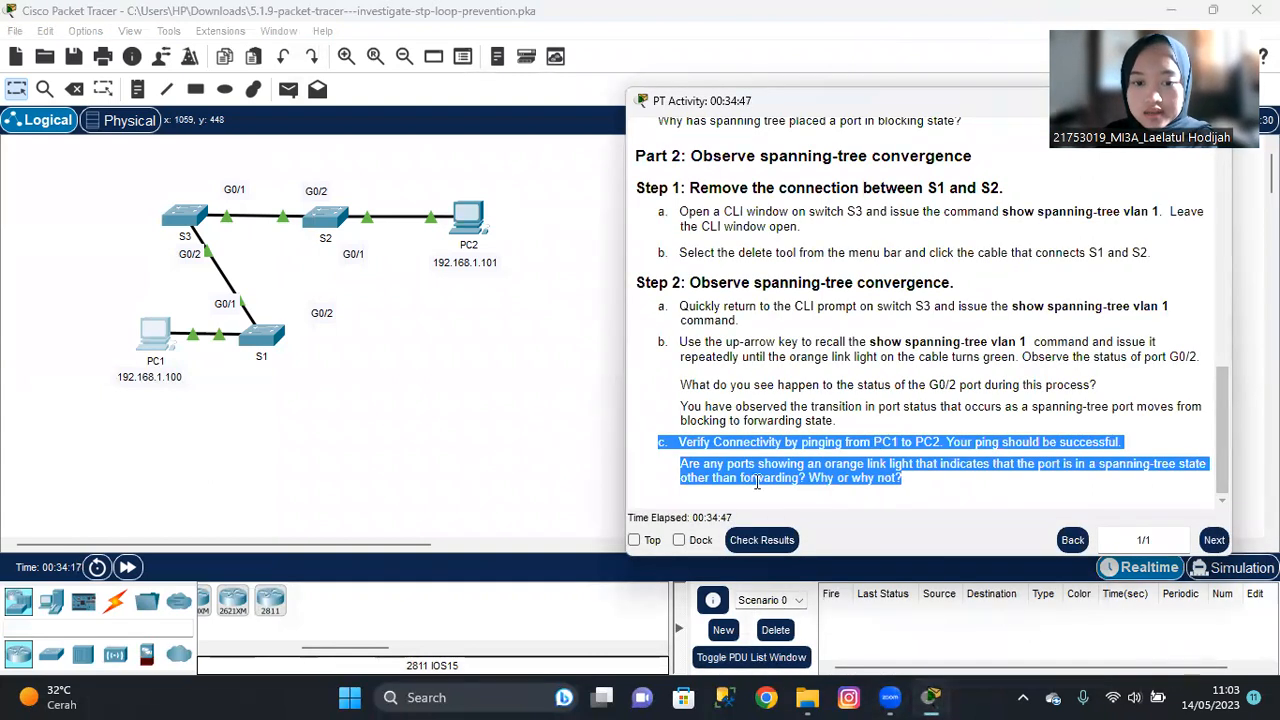
left_click(683, 465)
left_click_drag(683, 465, 891, 475)
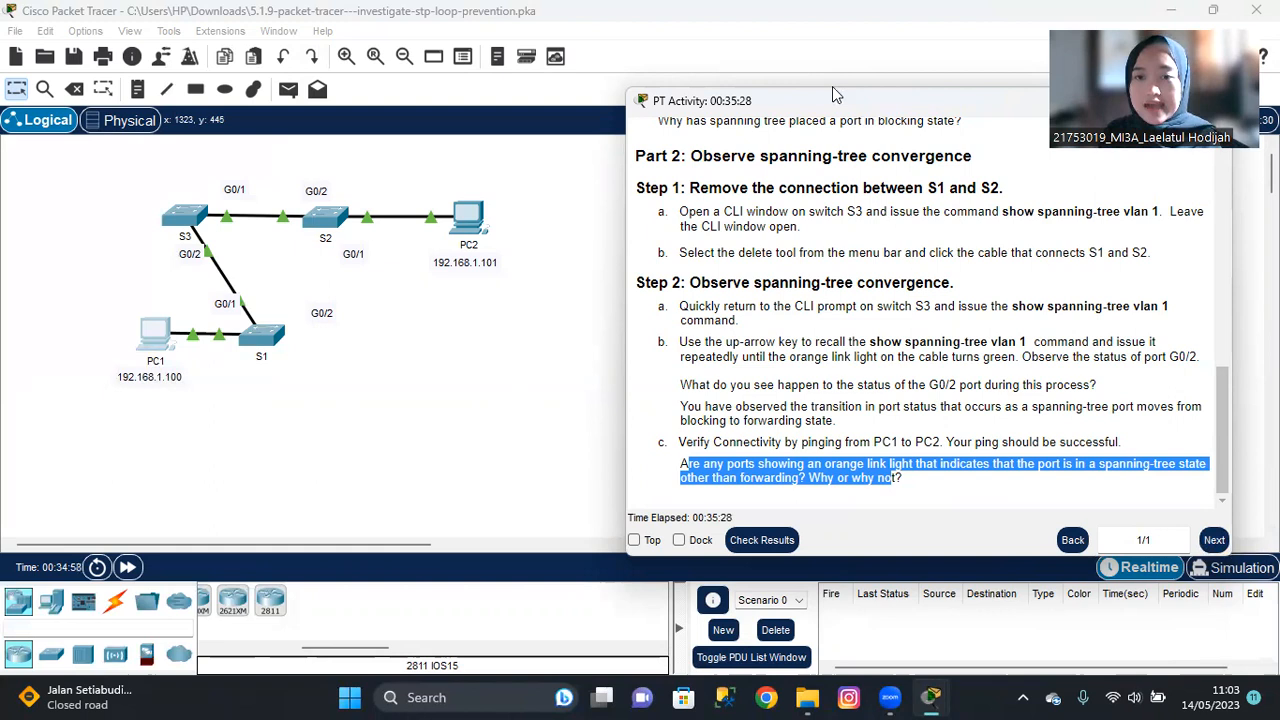
left_click_drag(832, 90, 506, 82)
left_click(886, 97)
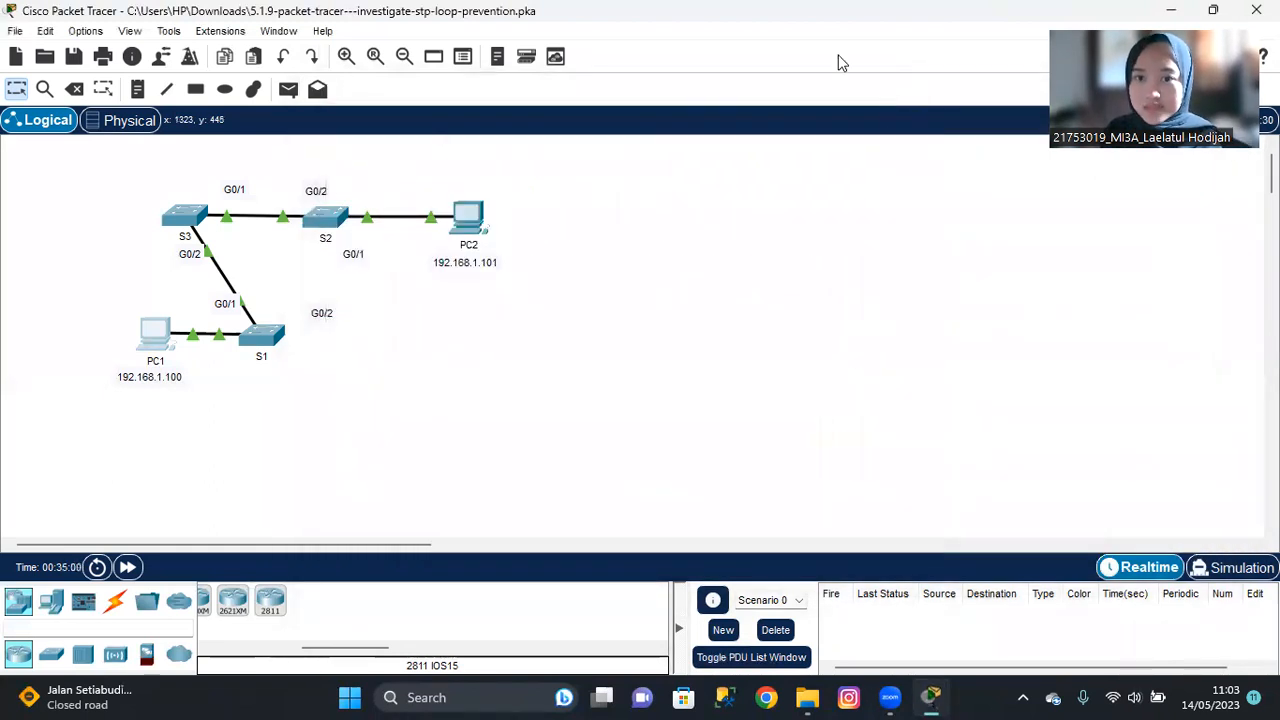